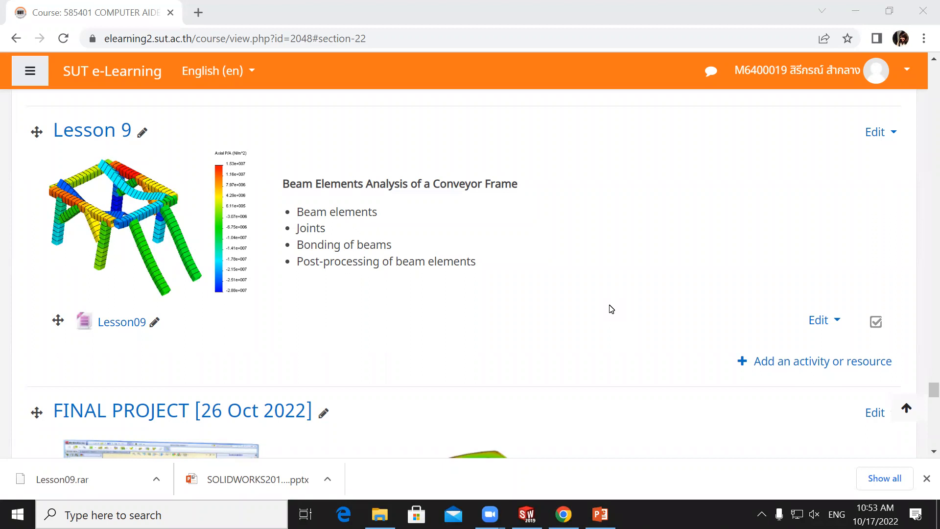
Open the Final Presentation Group page from the course's final project section
{"action": "scroll", "coordinate": [527, 359], "scroll_direction": "down", "scroll_amount": 9}
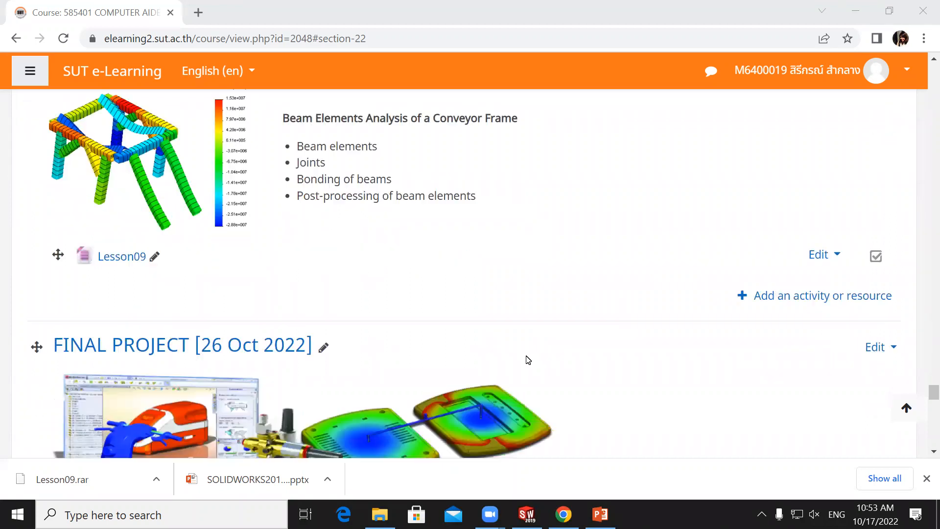
{"action": "scroll", "coordinate": [526, 349], "scroll_direction": "down", "scroll_amount": 1}
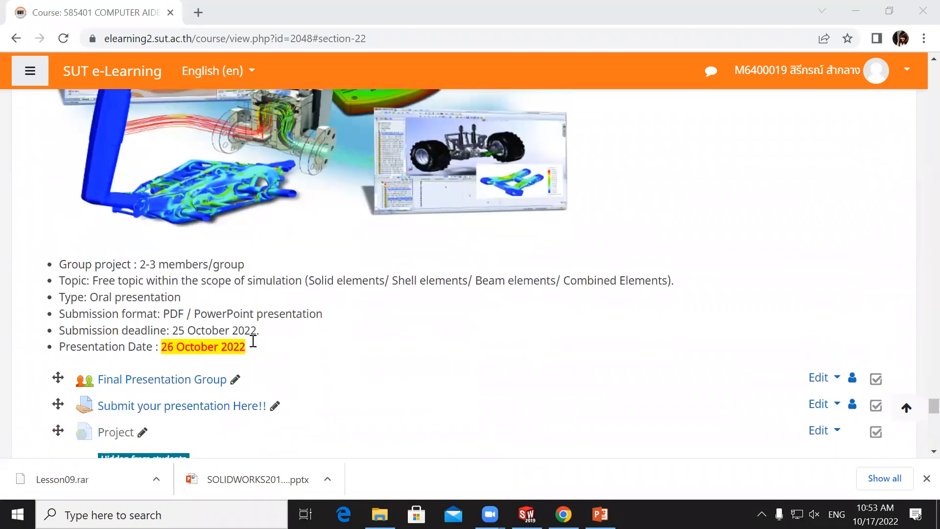
{"action": "left_click", "coordinate": [168, 388]}
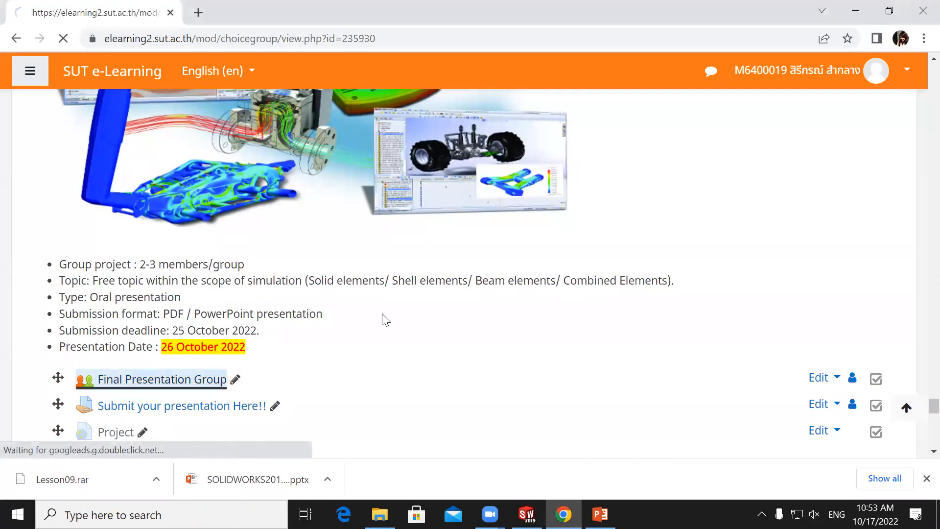
Show the group members in the final presentation group table and review the membership of each group
{"action": "scroll", "coordinate": [621, 326], "scroll_direction": "down", "scroll_amount": 2}
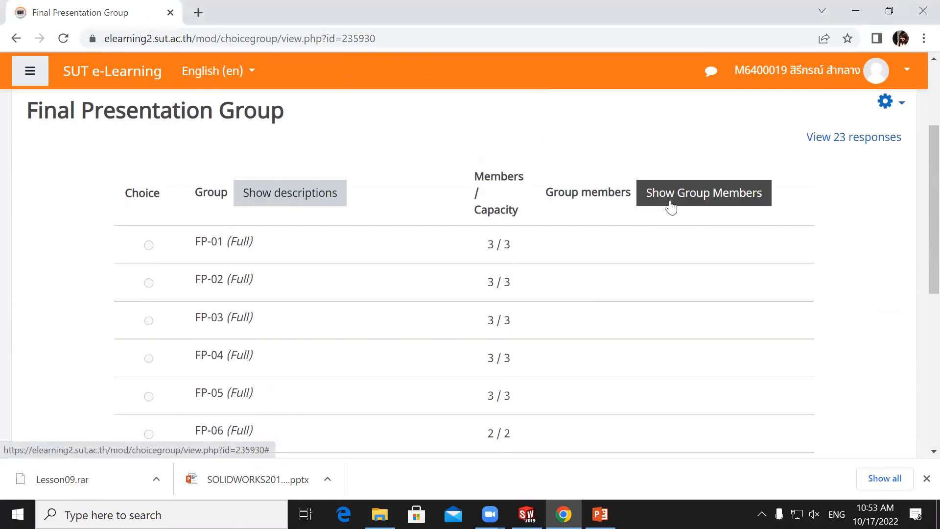
{"action": "left_click", "coordinate": [669, 203]}
{"action": "scroll", "coordinate": [766, 294], "scroll_direction": "down", "scroll_amount": 3}
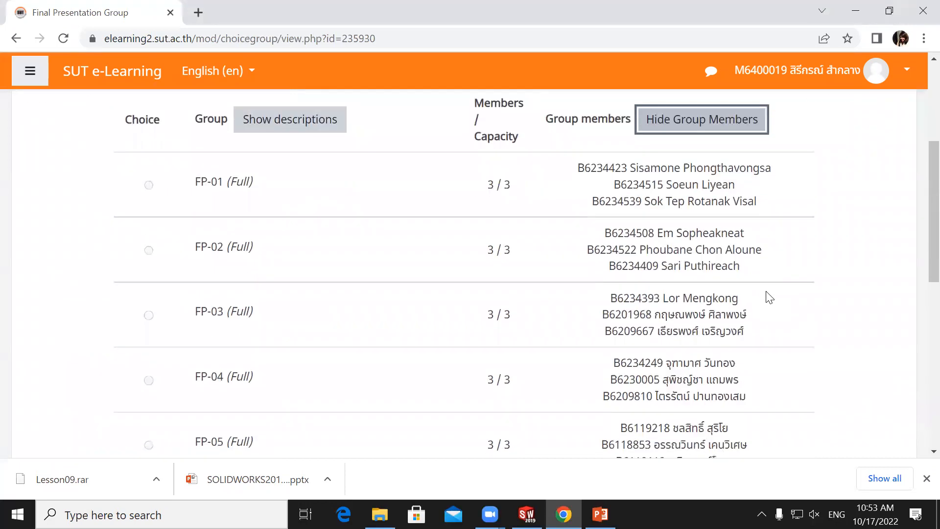
{"action": "scroll", "coordinate": [767, 298], "scroll_direction": "down", "scroll_amount": 5}
{"action": "scroll", "coordinate": [769, 298], "scroll_direction": "up", "scroll_amount": 4}
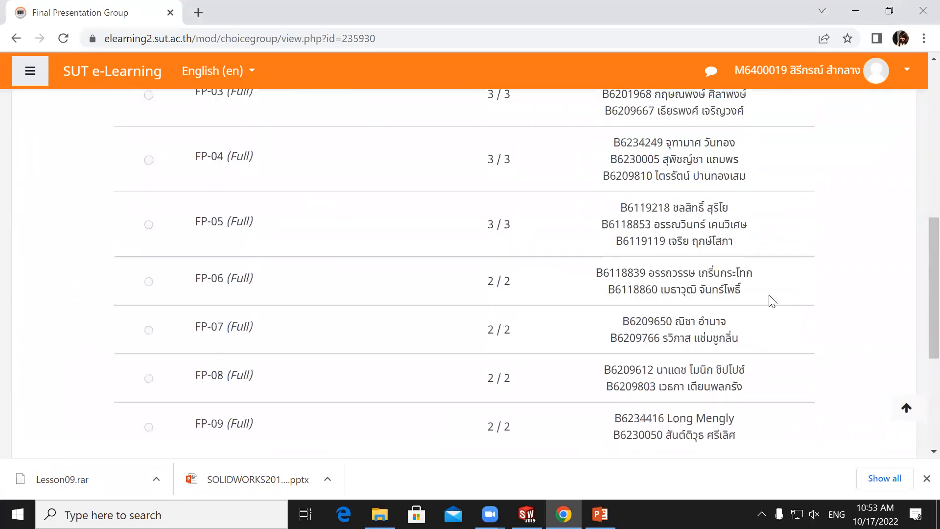
{"action": "scroll", "coordinate": [768, 300], "scroll_direction": "up", "scroll_amount": 5}
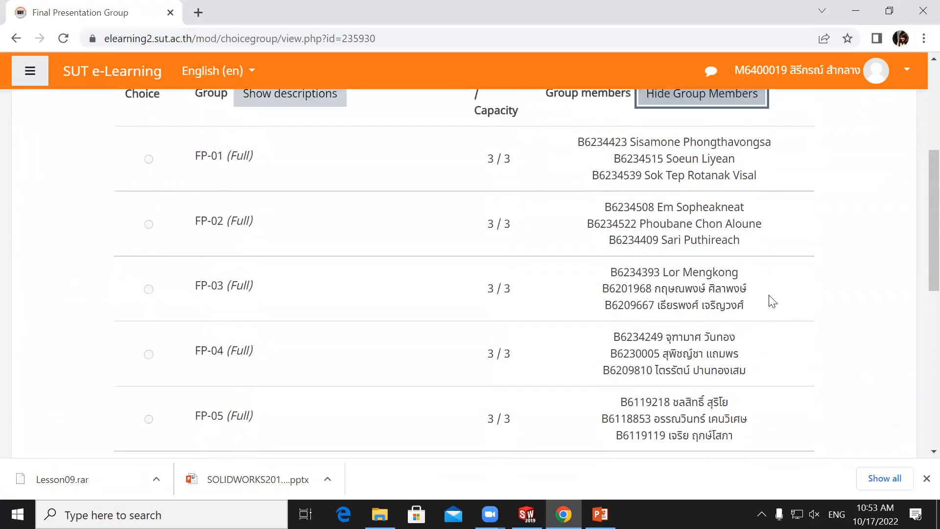
{"action": "scroll", "coordinate": [720, 293], "scroll_direction": "down", "scroll_amount": 3}
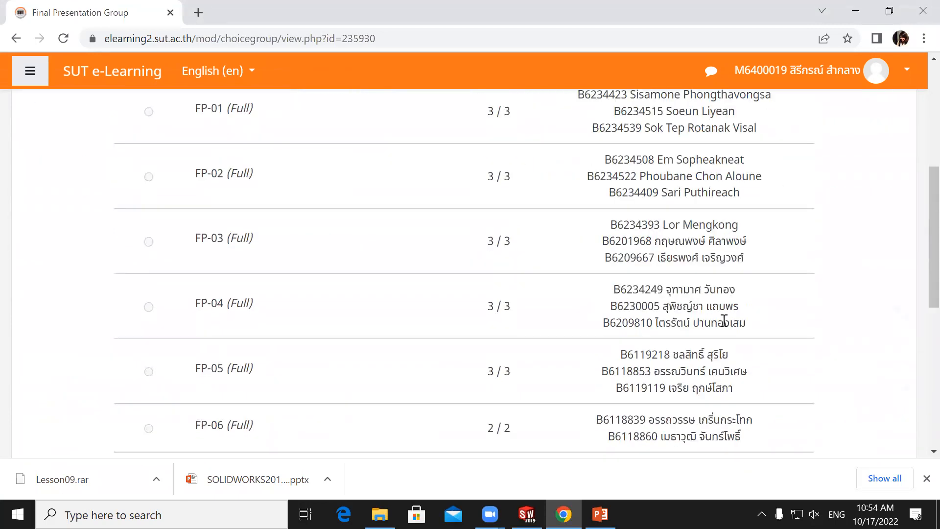
{"action": "scroll", "coordinate": [548, 343], "scroll_direction": "down", "scroll_amount": 3}
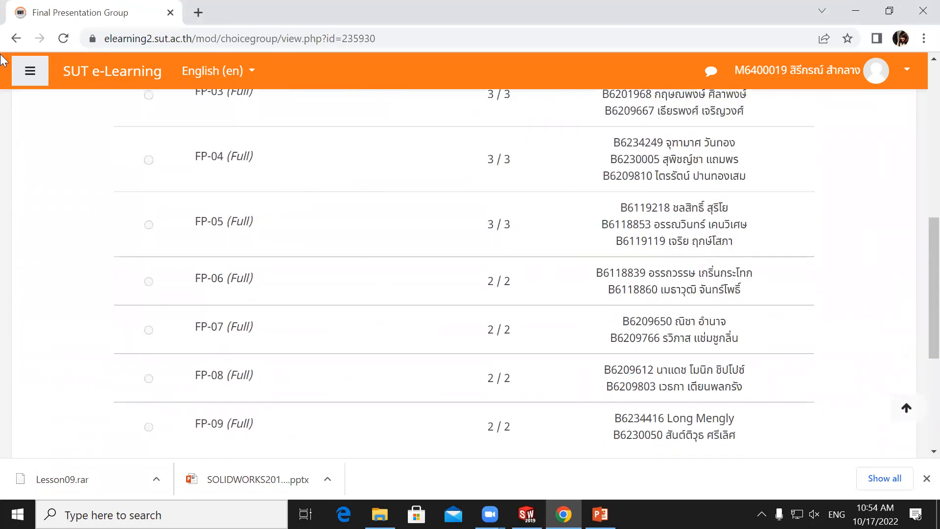
Return to the course page and go back up to the Lesson 9 section
{"action": "left_click", "coordinate": [16, 40]}
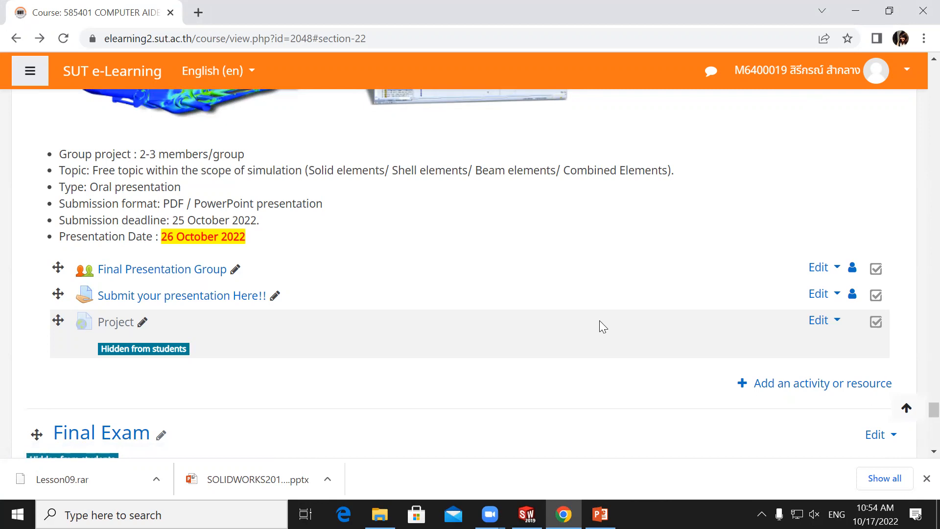
{"action": "scroll", "coordinate": [587, 323], "scroll_direction": "up", "scroll_amount": 8}
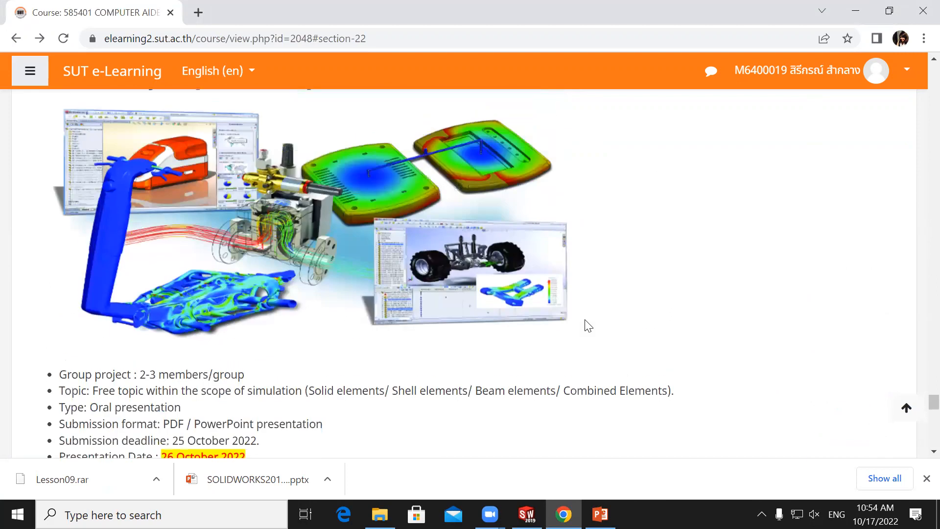
{"action": "scroll", "coordinate": [588, 326], "scroll_direction": "up", "scroll_amount": 1}
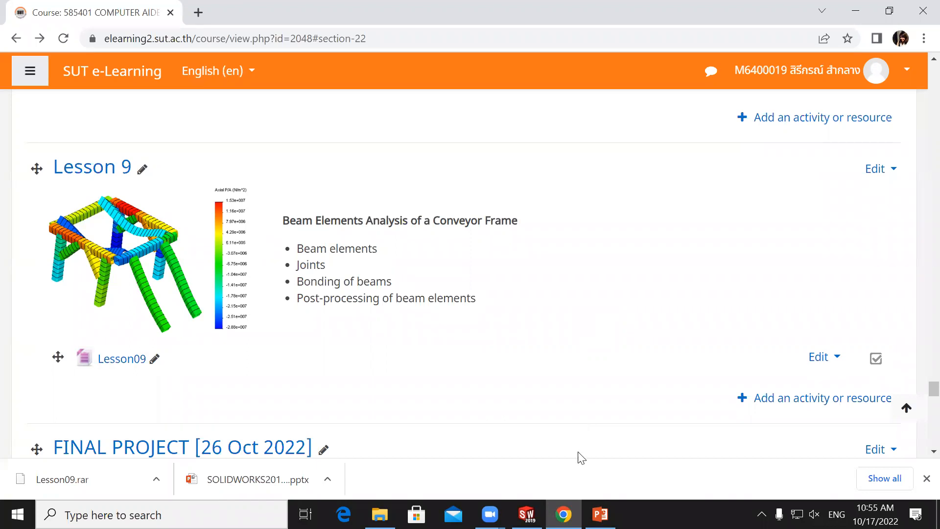
Switch to SOLIDWORKS and begin opening an existing file
{"action": "left_click", "coordinate": [526, 514]}
{"action": "mouse_move", "coordinate": [66, 6]}
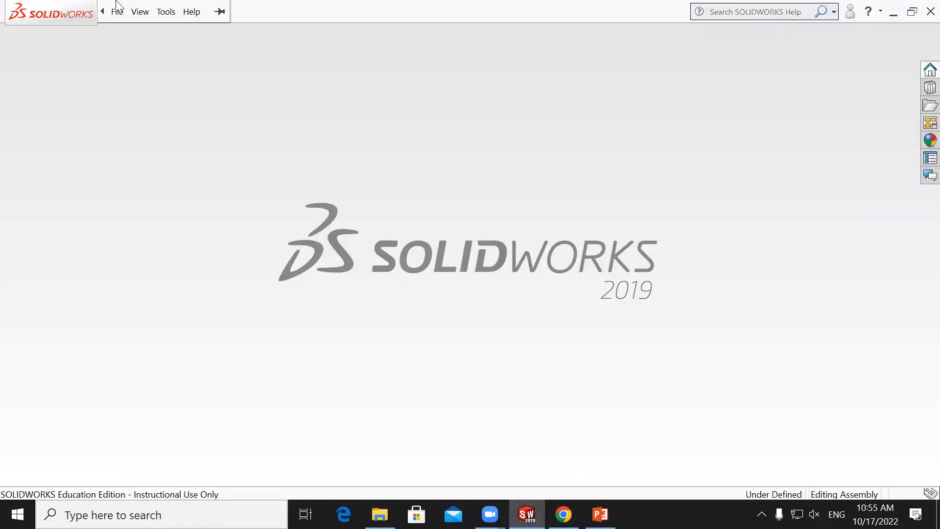
{"action": "left_click", "coordinate": [165, 11]}
{"action": "left_click", "coordinate": [150, 263]}
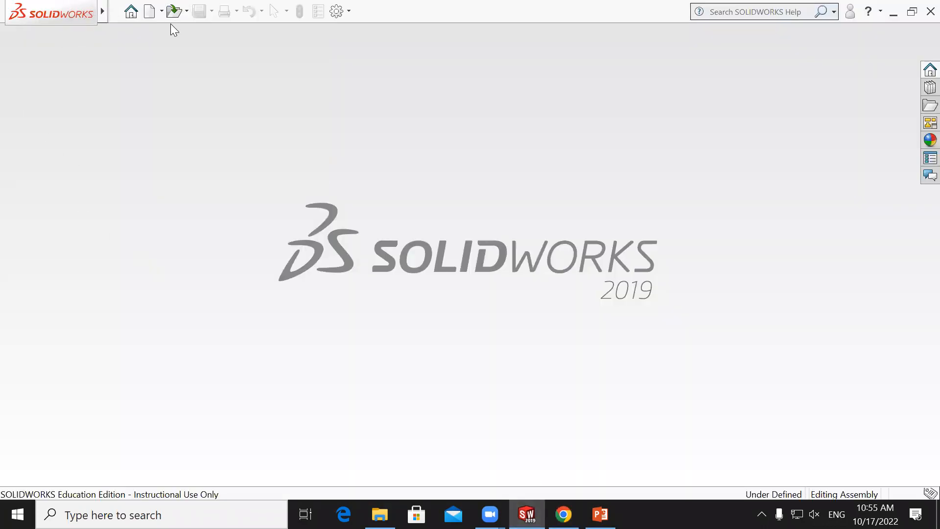
{"action": "left_click", "coordinate": [172, 18]}
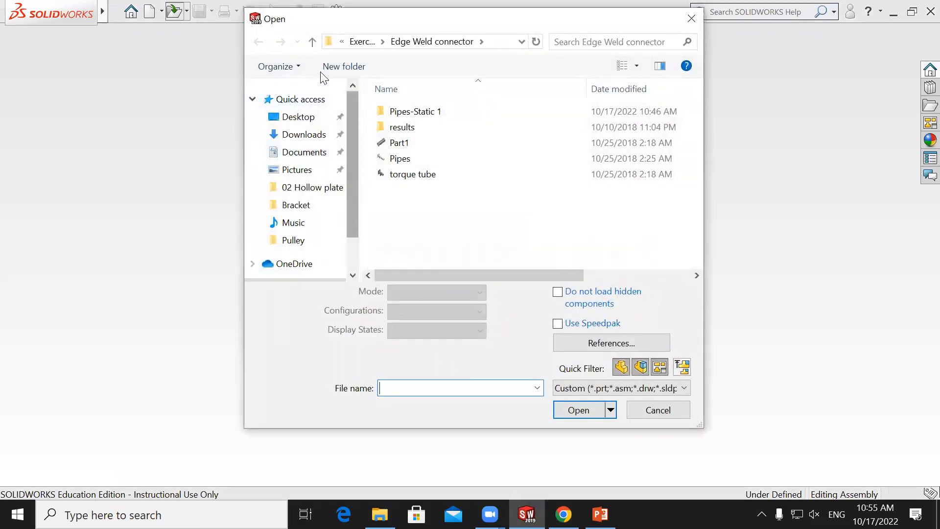
Open the Conveyor Frame part from Lesson09, Case Study, Conveyor Frame - Beam Elements on the Desktop
{"action": "left_click", "coordinate": [315, 47]}
{"action": "left_click", "coordinate": [315, 47]}
{"action": "left_click", "coordinate": [315, 47]}
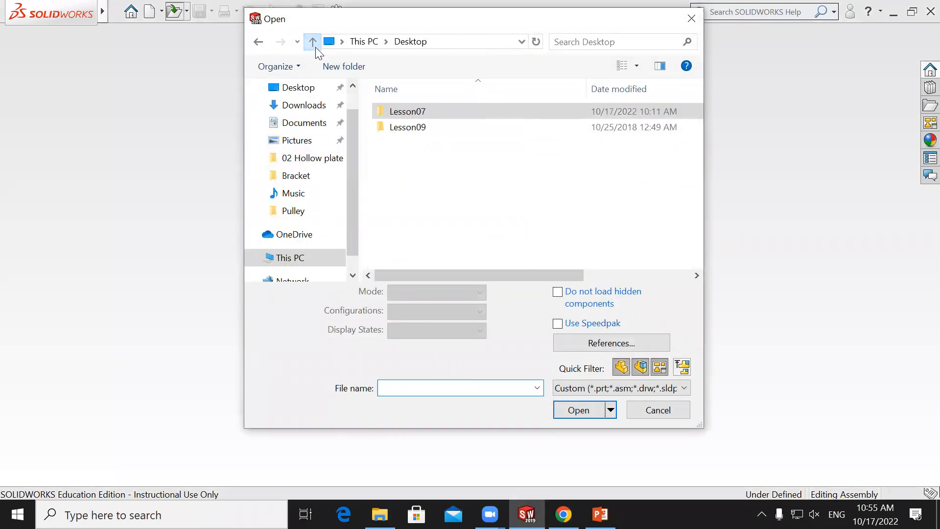
{"action": "double_click", "coordinate": [413, 127]}
{"action": "double_click", "coordinate": [411, 113]}
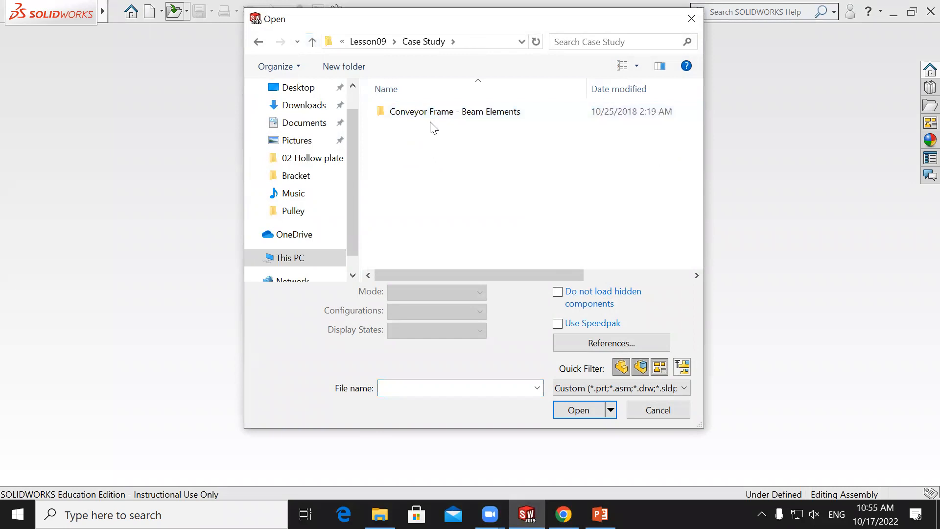
{"action": "double_click", "coordinate": [431, 113]}
{"action": "left_click", "coordinate": [414, 112]}
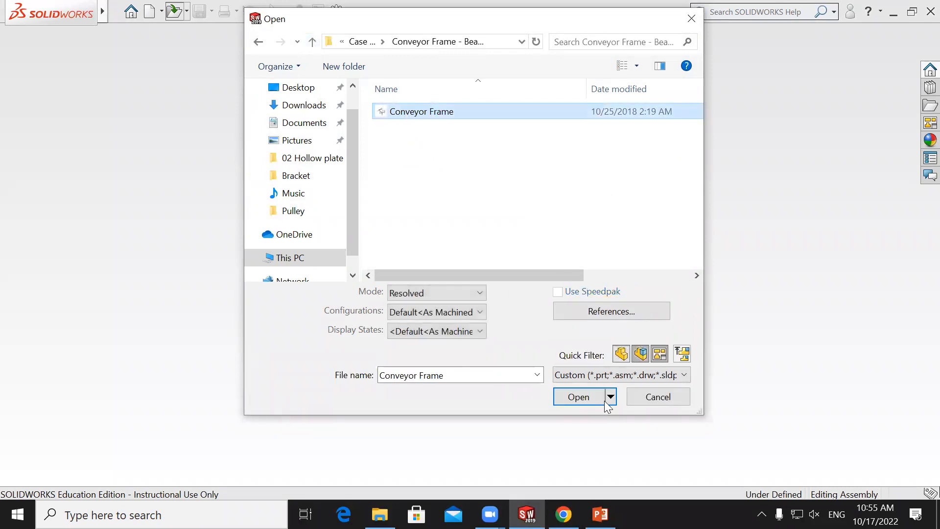
{"action": "left_click", "coordinate": [588, 399]}
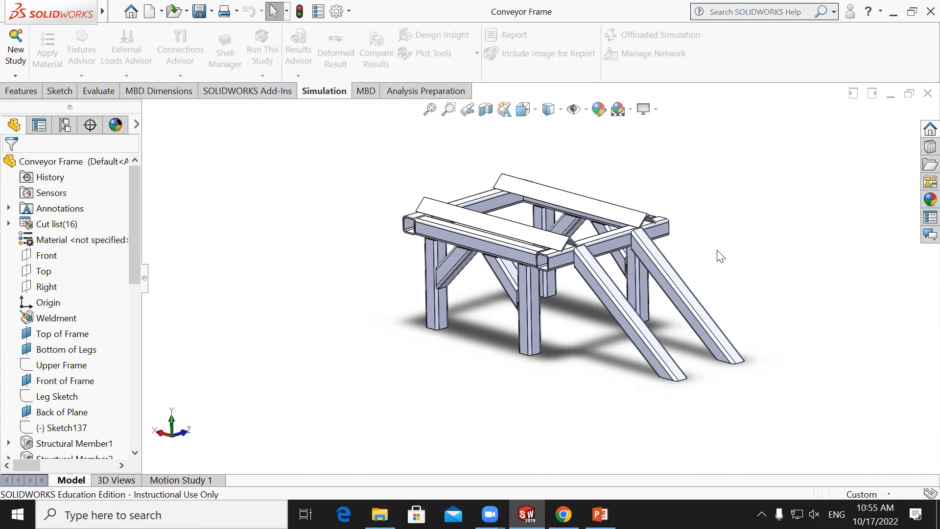
Review the part's feature tree and its configurations, widening the side pane to read them
{"action": "left_click_drag", "start_coordinate": [137, 247], "coordinate": [135, 438]}
{"action": "left_click_drag", "start_coordinate": [134, 391], "coordinate": [136, 230]}
{"action": "left_click", "coordinate": [72, 127]}
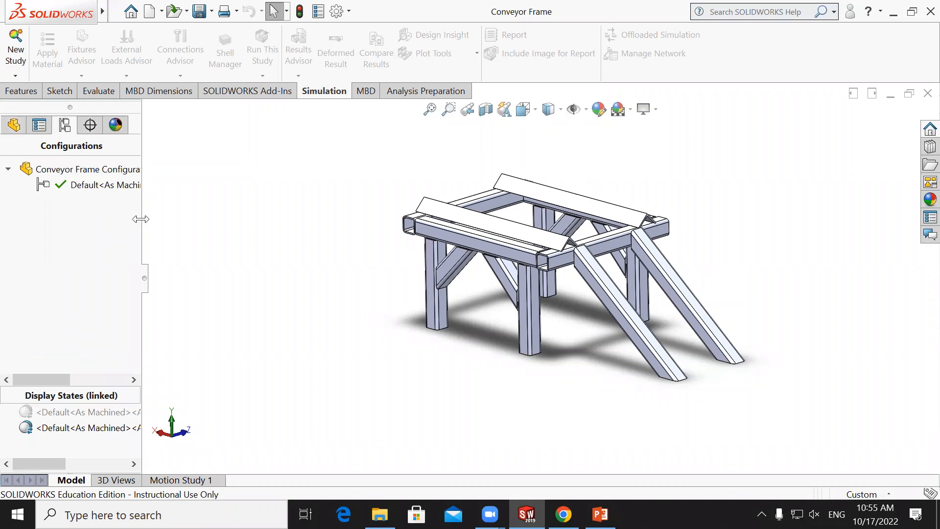
{"action": "left_click_drag", "start_coordinate": [140, 218], "coordinate": [166, 220]}
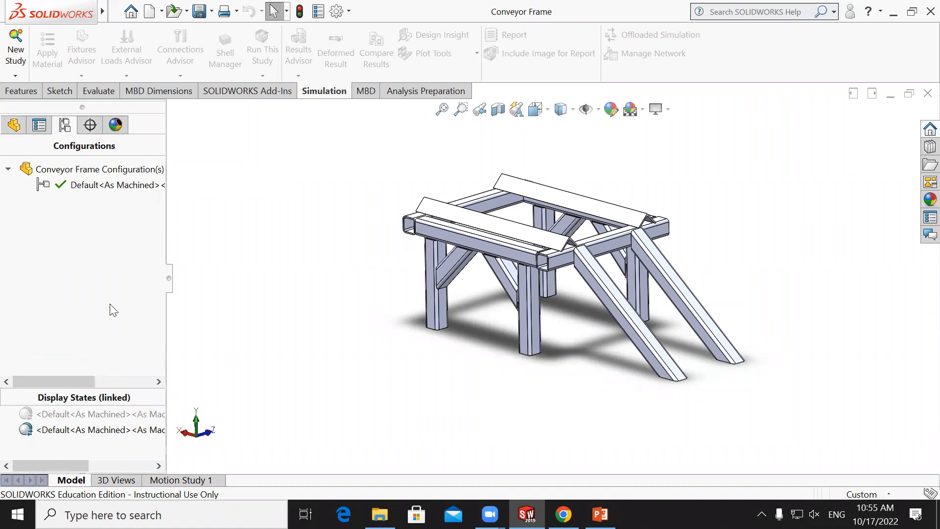
{"action": "left_click", "coordinate": [17, 125]}
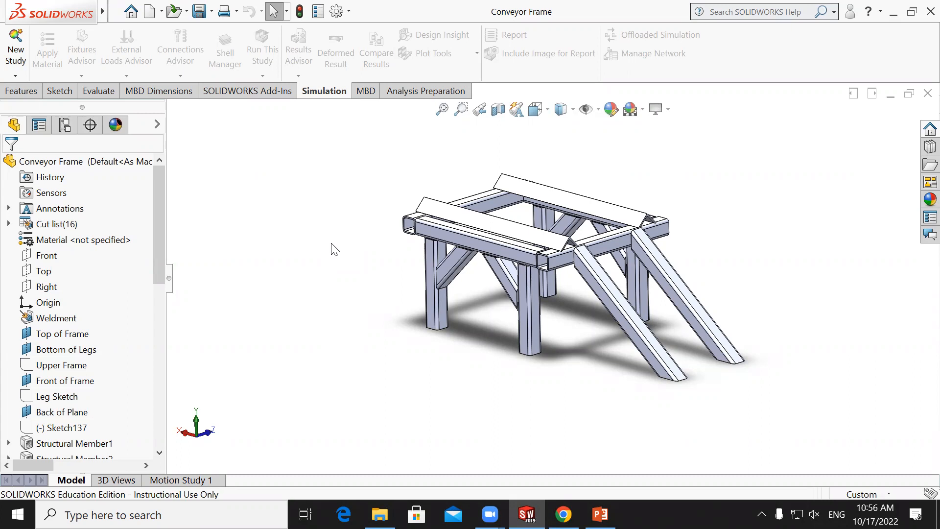
Inspect the two angle rails on top of the frame and the square tube along its front side
{"action": "left_click", "coordinate": [488, 222]}
{"action": "left_click", "coordinate": [611, 212]}
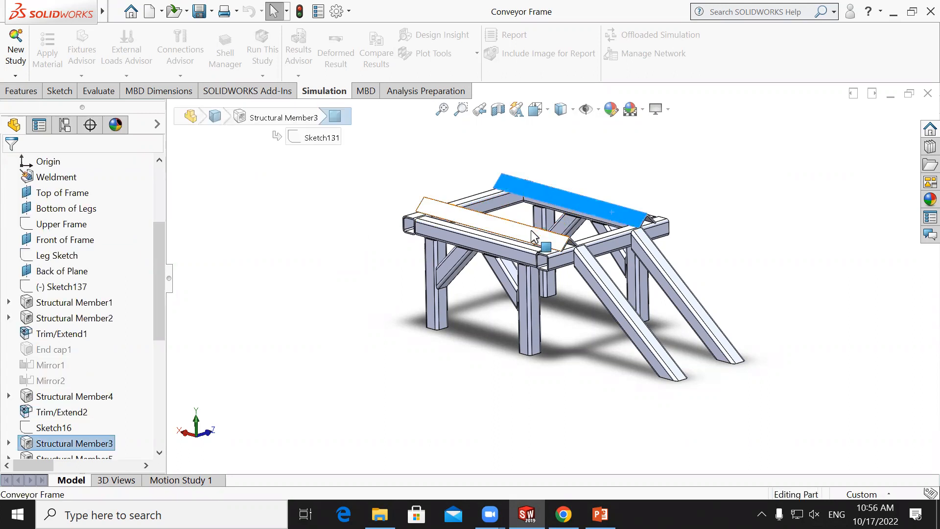
{"action": "left_click", "coordinate": [532, 229]}
{"action": "left_click", "coordinate": [560, 200]}
{"action": "left_click", "coordinate": [533, 189]}
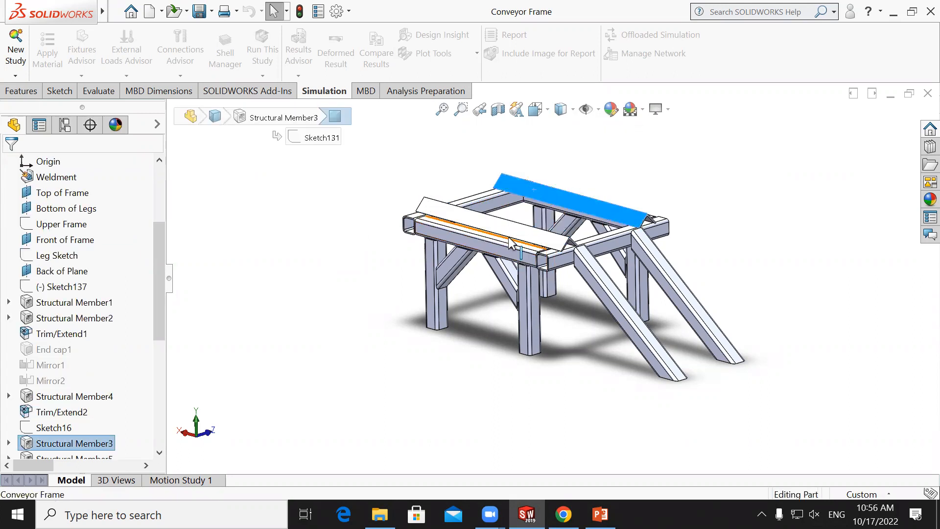
{"action": "left_click", "coordinate": [511, 237]}
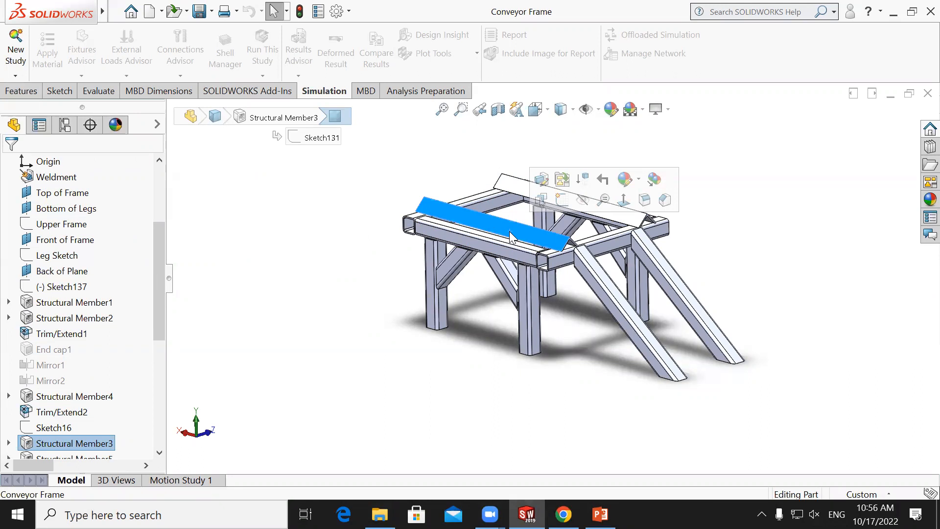
{"action": "left_click", "coordinate": [485, 242]}
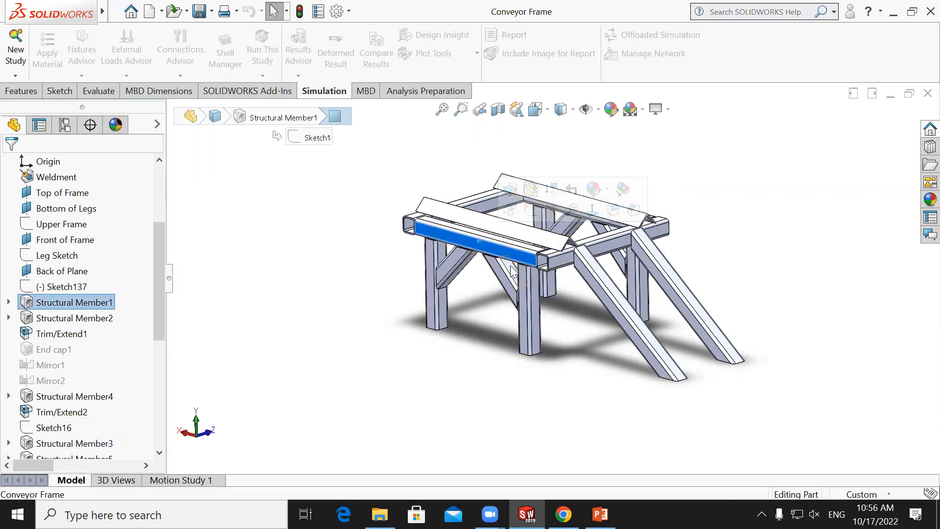
Examine the frame's corner joint up close, including the end tube, the leg and the diagonal brace beside it
{"action": "scroll", "coordinate": [558, 277], "scroll_direction": "down", "scroll_amount": 4}
{"action": "scroll", "coordinate": [588, 229], "scroll_direction": "down", "scroll_amount": 4}
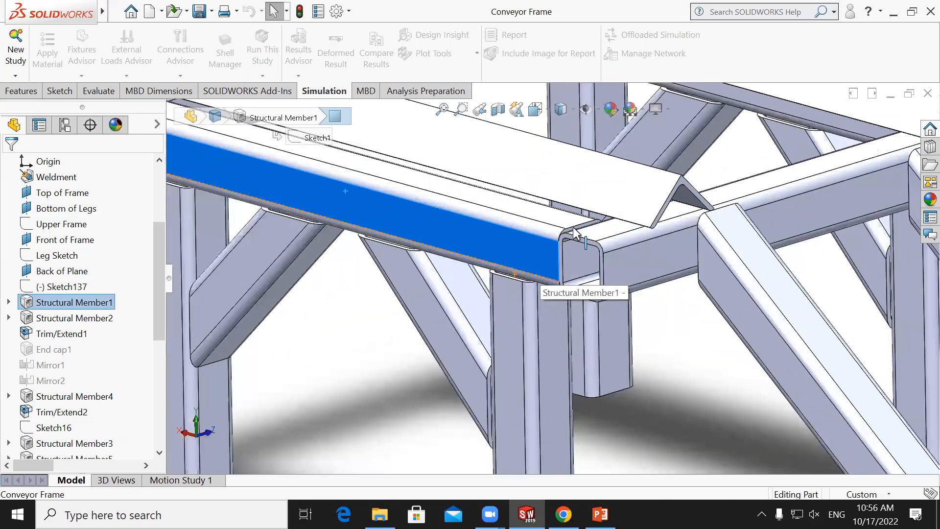
{"action": "left_click", "coordinate": [590, 230]}
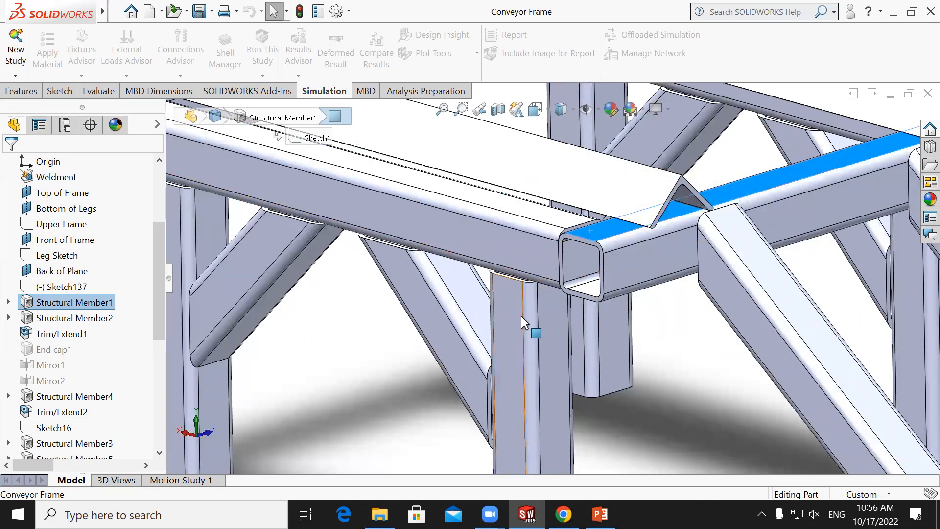
{"action": "left_click", "coordinate": [520, 299]}
{"action": "left_click", "coordinate": [471, 364]}
{"action": "left_click", "coordinate": [501, 396]}
{"action": "left_click", "coordinate": [479, 380]}
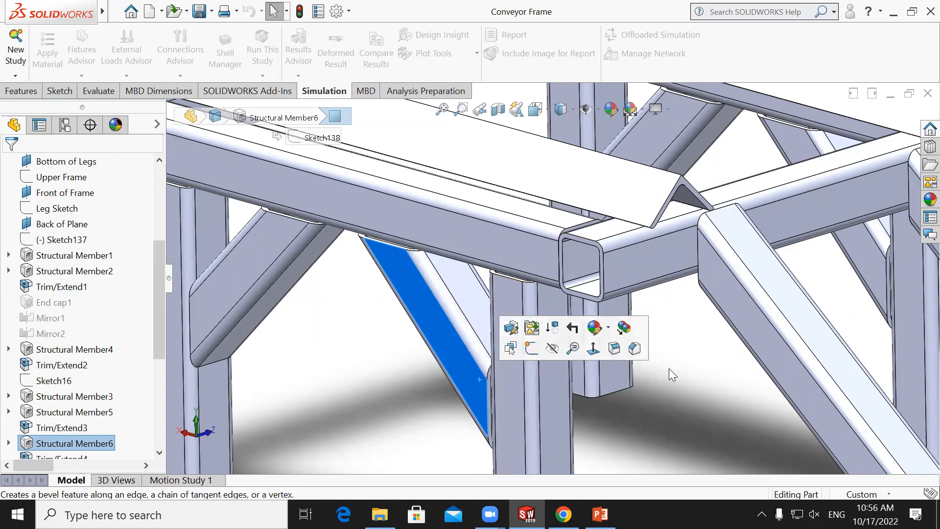
{"action": "scroll", "coordinate": [680, 368], "scroll_direction": "down", "scroll_amount": 3}
{"action": "scroll", "coordinate": [637, 357], "scroll_direction": "up", "scroll_amount": 4}
{"action": "scroll", "coordinate": [603, 377], "scroll_direction": "up", "scroll_amount": 5}
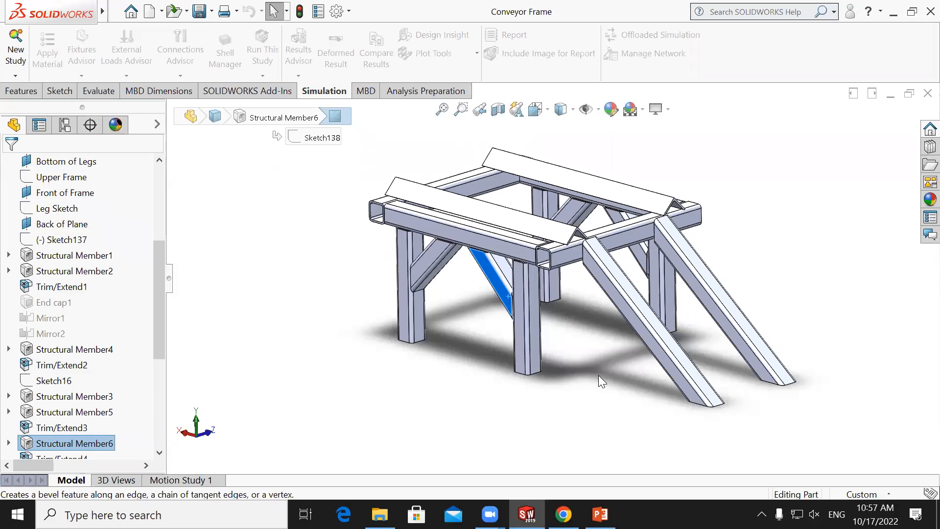
Open the default unit settings in the Simulation options and choose the pressure/stress unit
{"action": "mouse_move", "coordinate": [68, 12]}
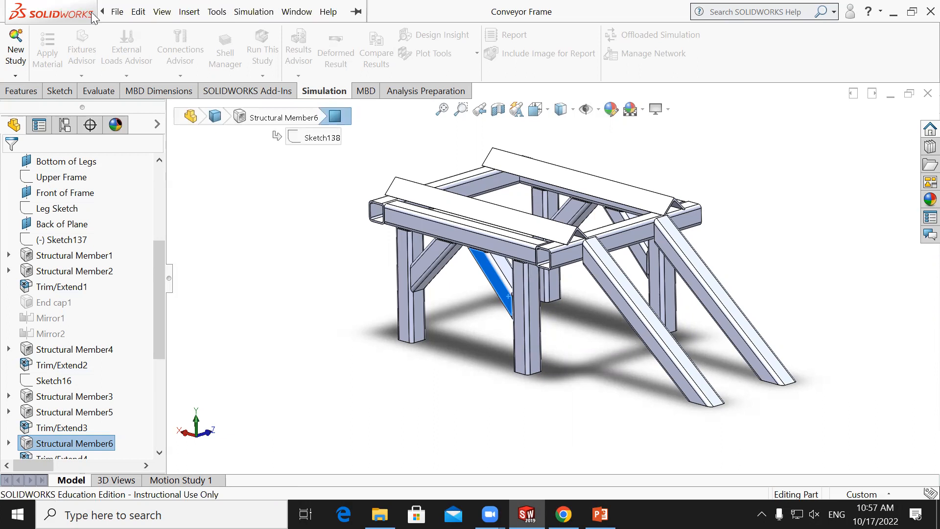
{"action": "left_click", "coordinate": [254, 12]}
{"action": "scroll", "coordinate": [267, 489], "scroll_direction": "down", "scroll_amount": 4}
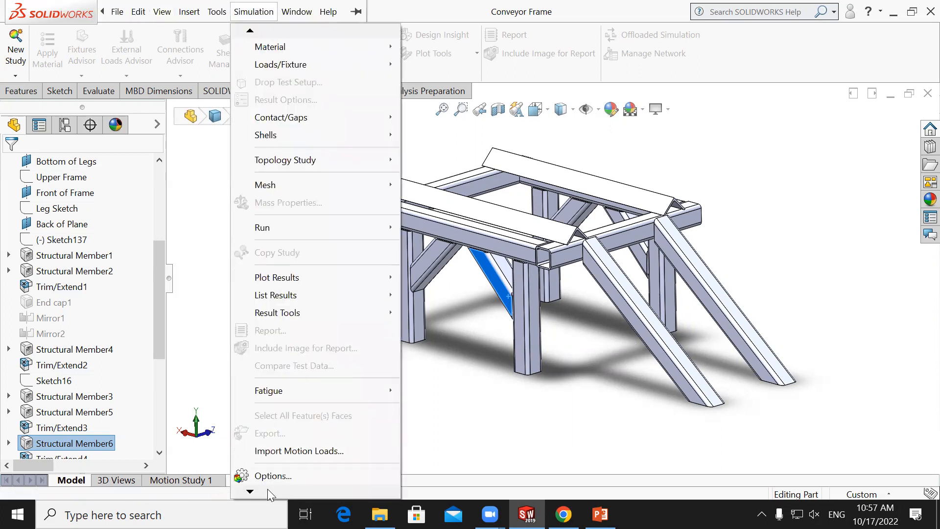
{"action": "left_click", "coordinate": [294, 424]}
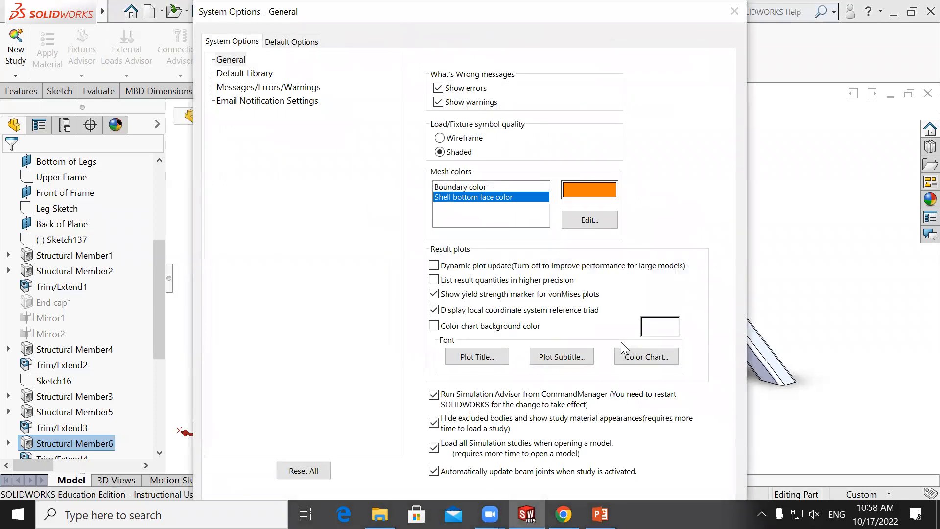
{"action": "left_click", "coordinate": [275, 48]}
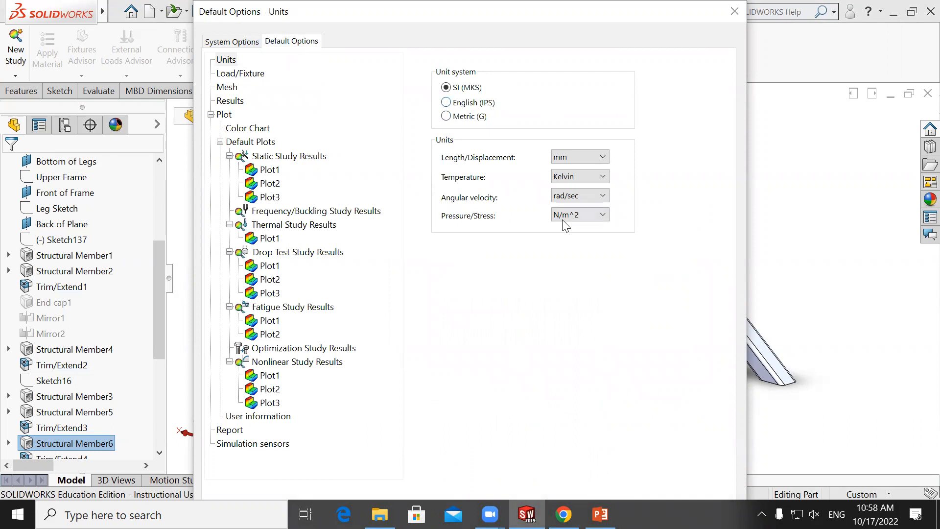
{"action": "left_click", "coordinate": [576, 216]}
{"action": "left_click", "coordinate": [579, 257]}
Review the default mesh and color chart settings, including the number format, and accept the Simulation default options
{"action": "left_click", "coordinate": [227, 89]}
{"action": "left_click", "coordinate": [252, 128]}
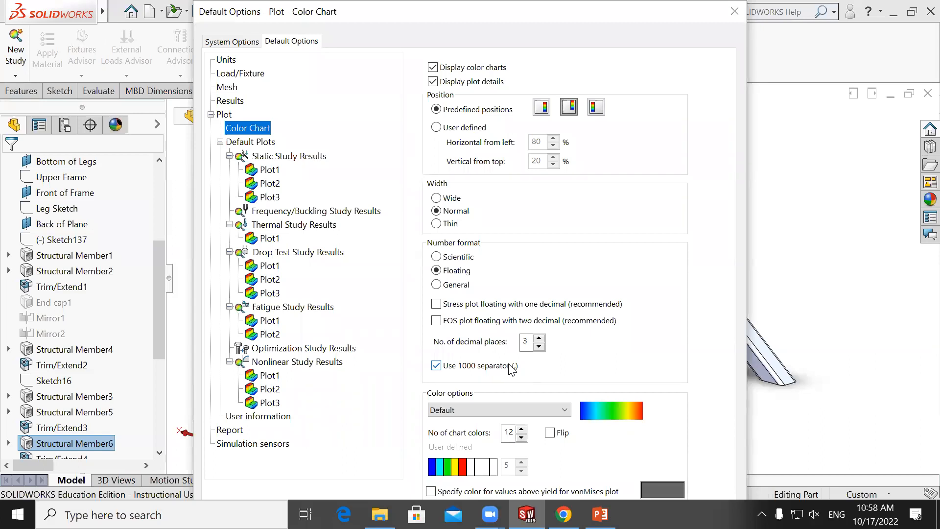
{"action": "key", "text": "Return"}
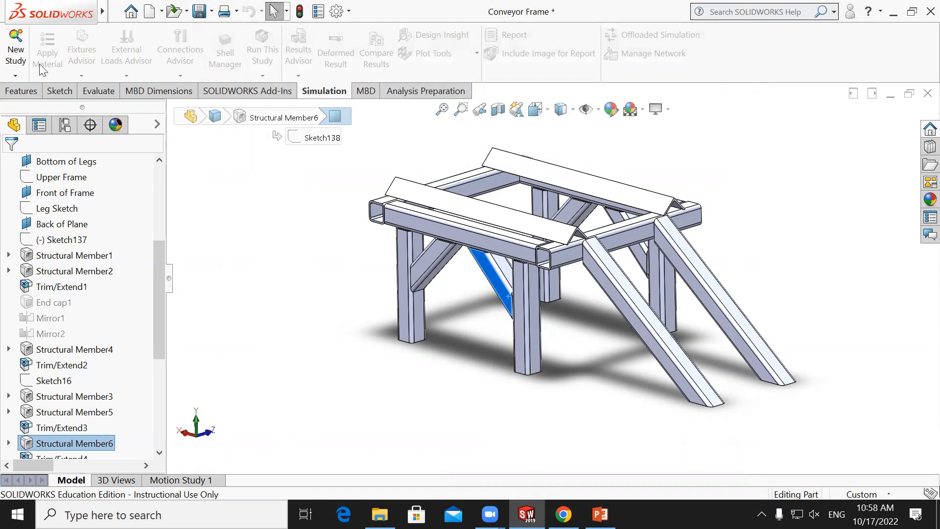
Create a new static study named Static 1 for the Conveyor Frame
{"action": "left_click", "coordinate": [15, 51]}
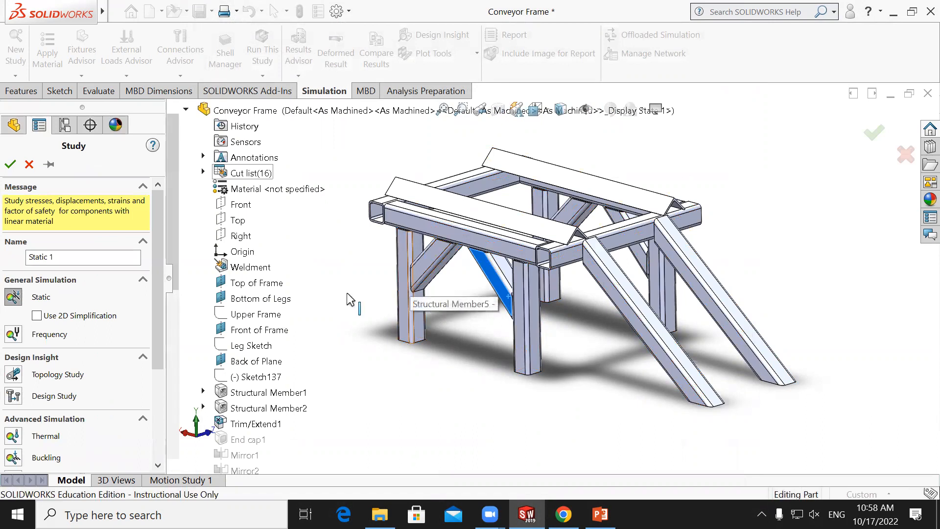
{"action": "left_click", "coordinate": [16, 169]}
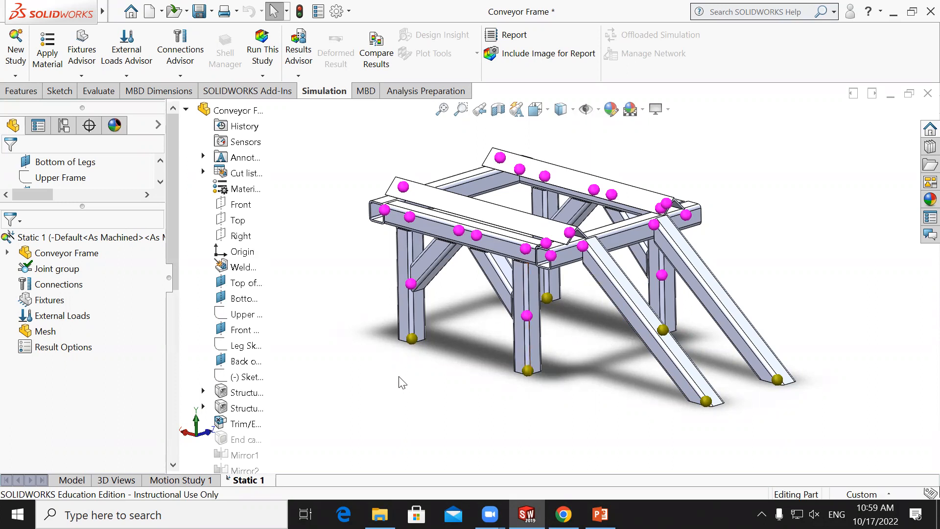
Expand the Conveyor Frame's bodies in the study tree, widen the pane, and highlight each listed beam body on the model
{"action": "left_click", "coordinate": [7, 253]}
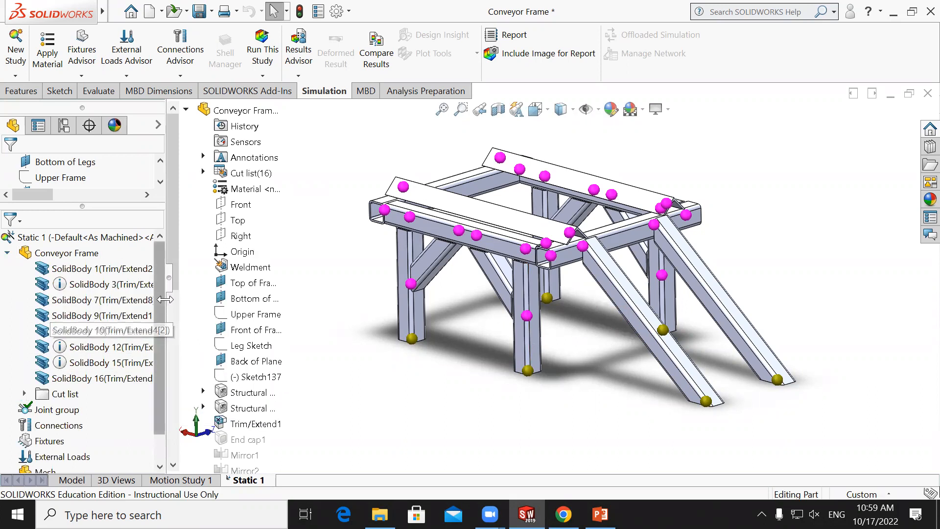
{"action": "scroll", "coordinate": [167, 297], "scroll_direction": "down", "scroll_amount": 7}
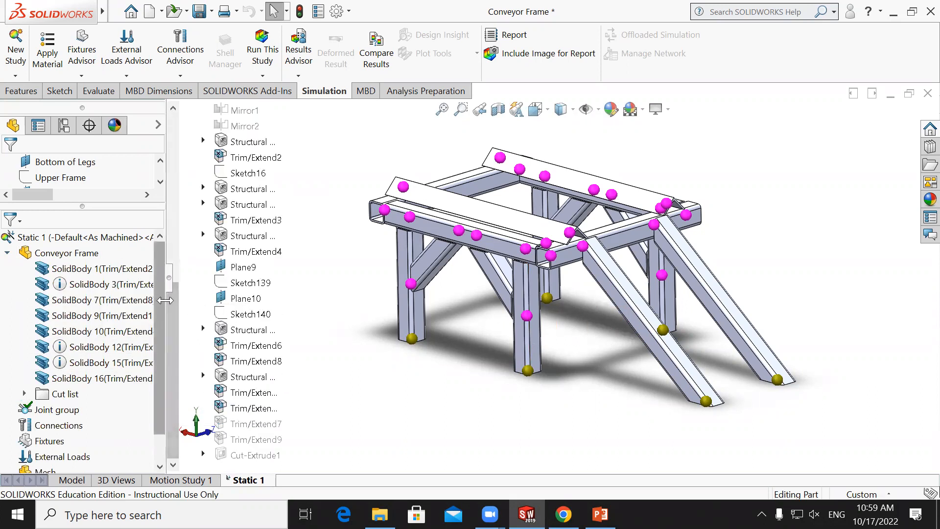
{"action": "left_click_drag", "start_coordinate": [165, 300], "coordinate": [240, 309]}
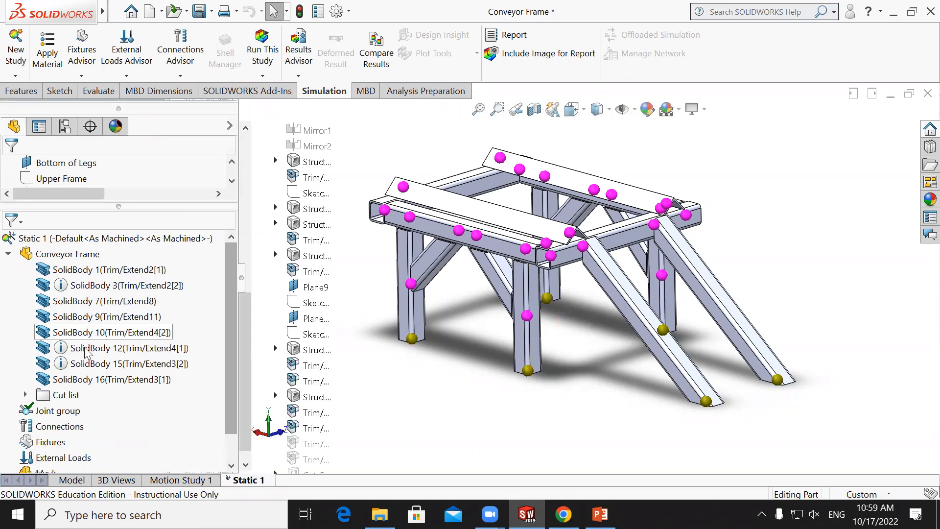
{"action": "left_click", "coordinate": [73, 270]}
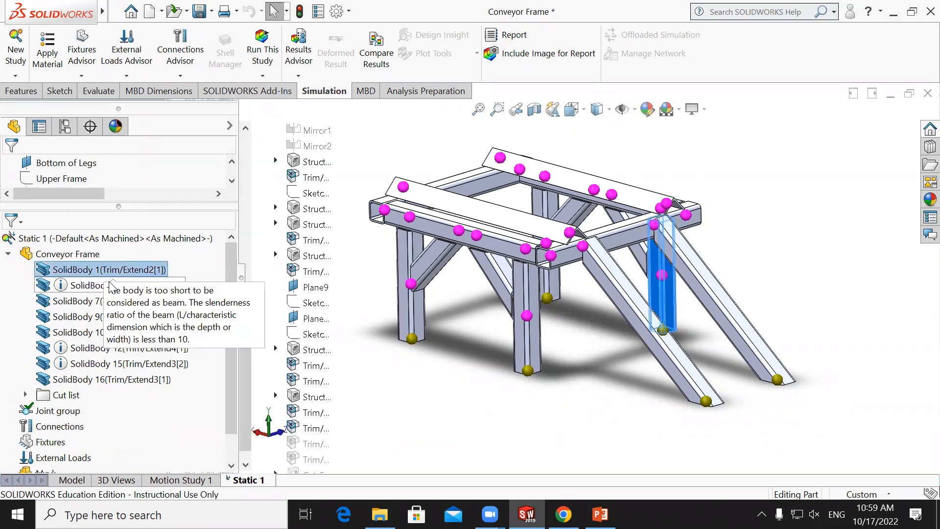
{"action": "left_click", "coordinate": [113, 285]}
{"action": "left_click", "coordinate": [112, 301]}
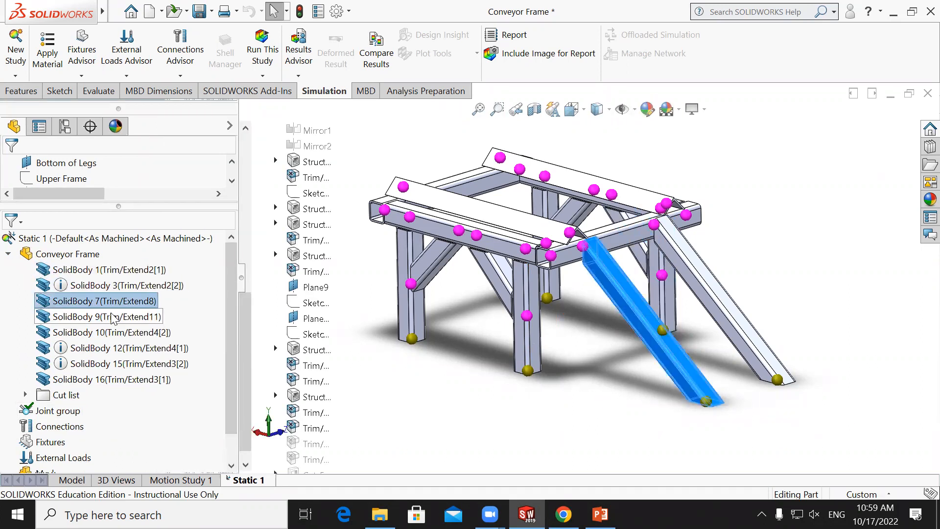
{"action": "left_click", "coordinate": [114, 316]}
{"action": "left_click", "coordinate": [115, 332]}
{"action": "left_click", "coordinate": [120, 347]}
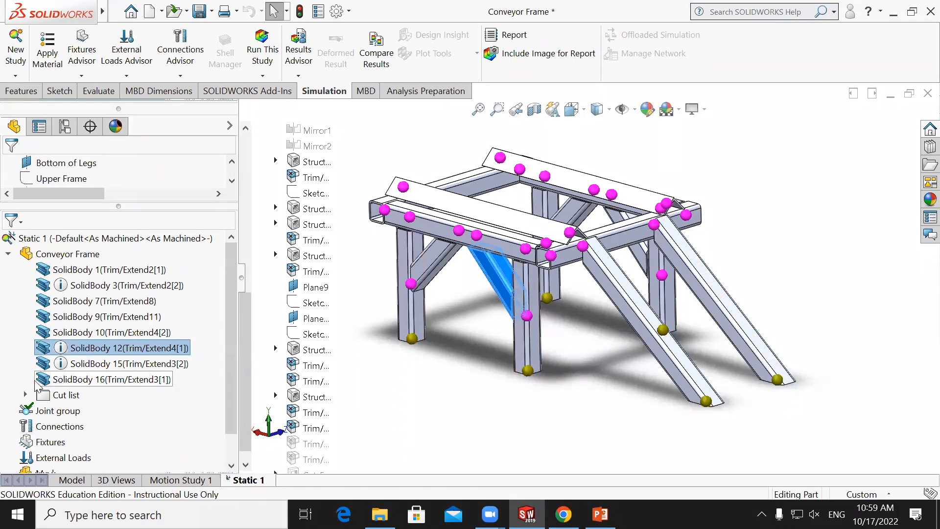
{"action": "left_click", "coordinate": [84, 364]}
{"action": "left_click", "coordinate": [87, 379]}
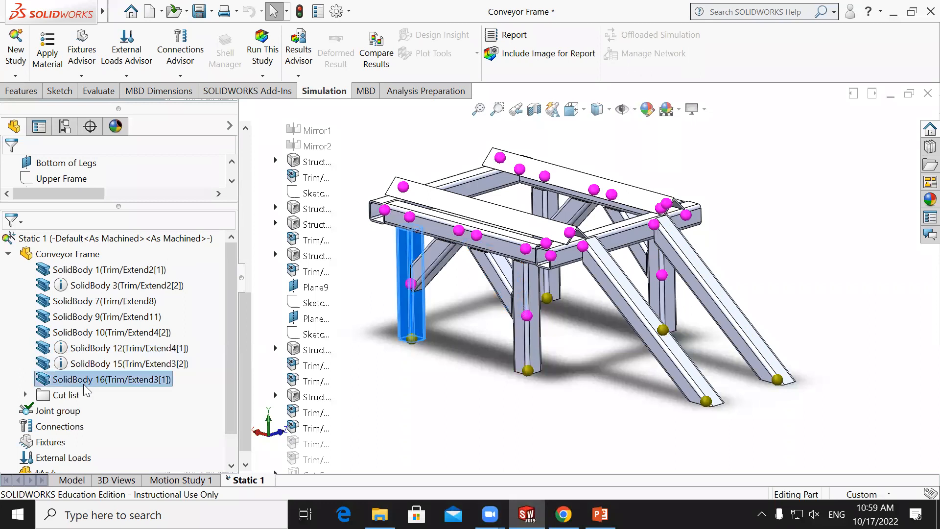
Examine the study's Cut list folder and its Side Tubes group, highlighting the two side tube bodies on the frame
{"action": "left_click", "coordinate": [25, 395]}
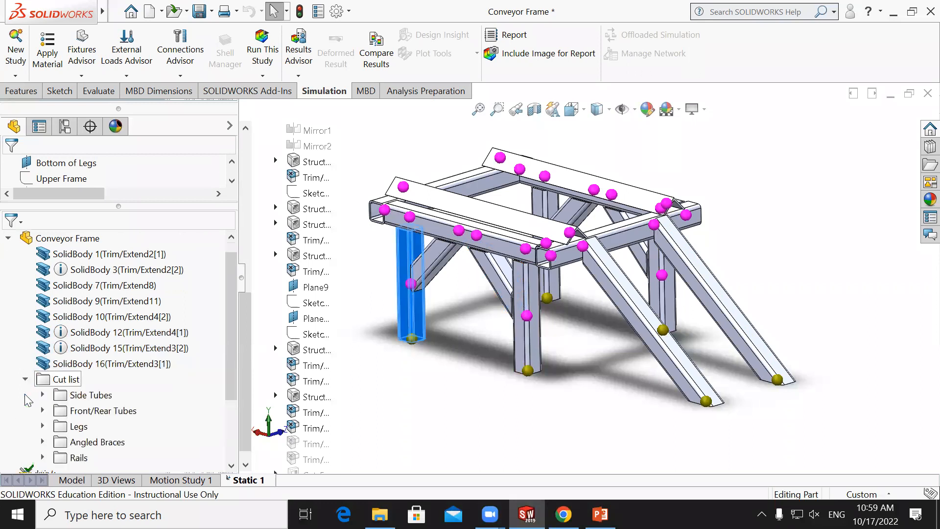
{"action": "mouse_move", "coordinate": [202, 348]}
{"action": "left_click_drag", "start_coordinate": [227, 317], "coordinate": [226, 366]}
{"action": "left_click", "coordinate": [43, 332]}
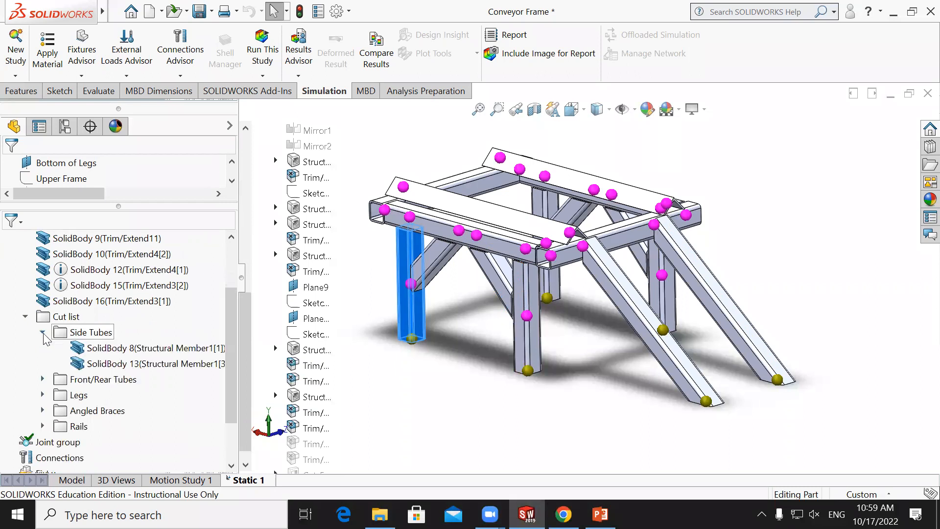
{"action": "left_click", "coordinate": [146, 350]}
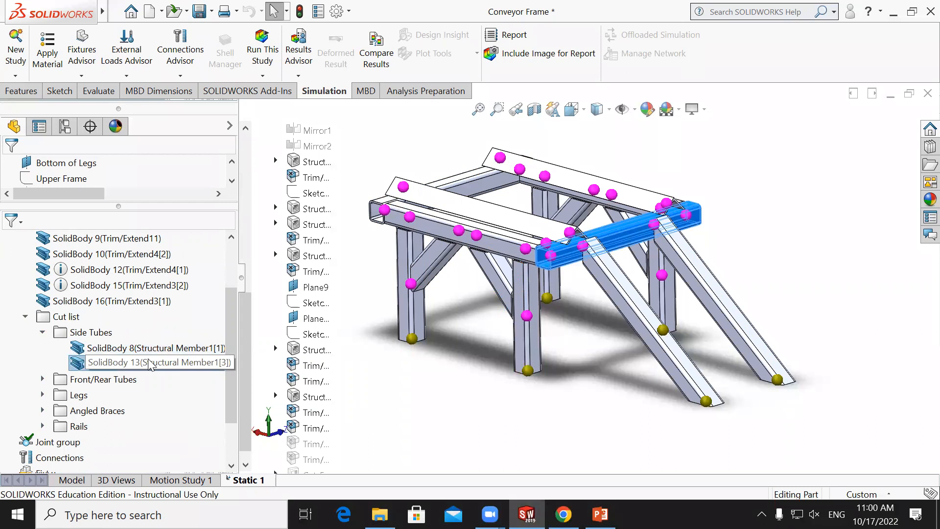
{"action": "left_click", "coordinate": [150, 364]}
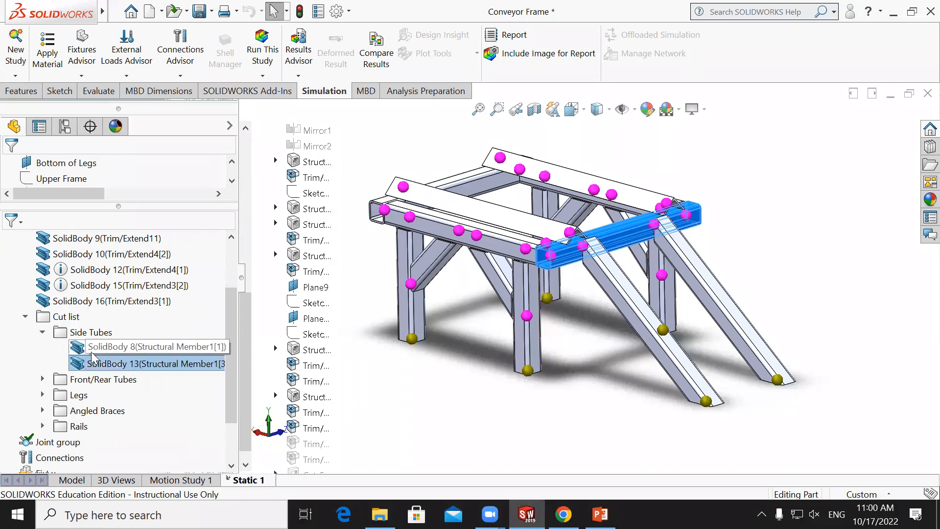
{"action": "left_click", "coordinate": [43, 332]}
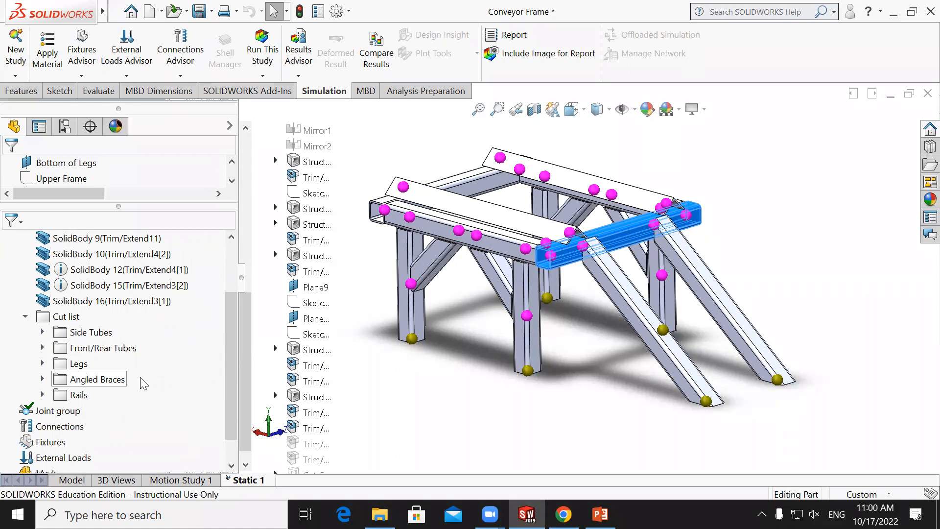
Delete the Cut list folder from the study so its bodies are listed directly under Conveyor Frame
{"action": "left_click", "coordinate": [60, 322]}
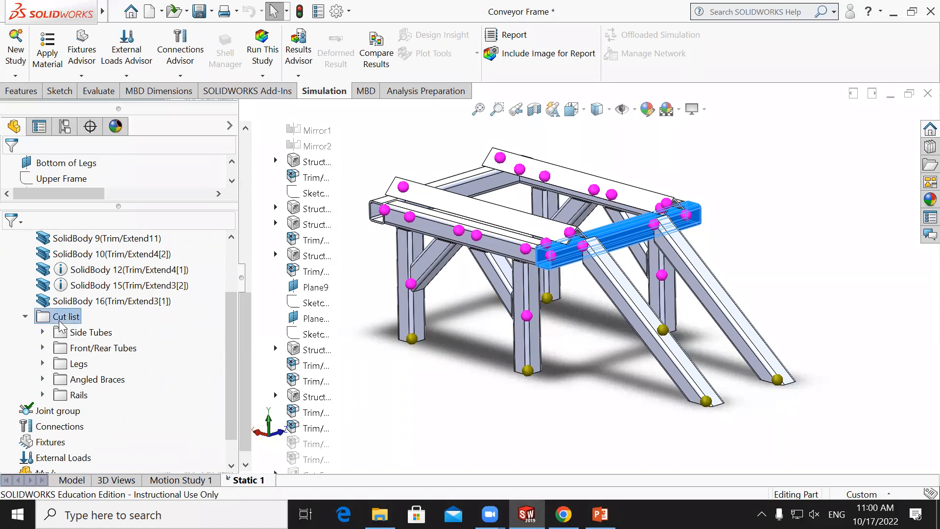
{"action": "right_click", "coordinate": [59, 322]}
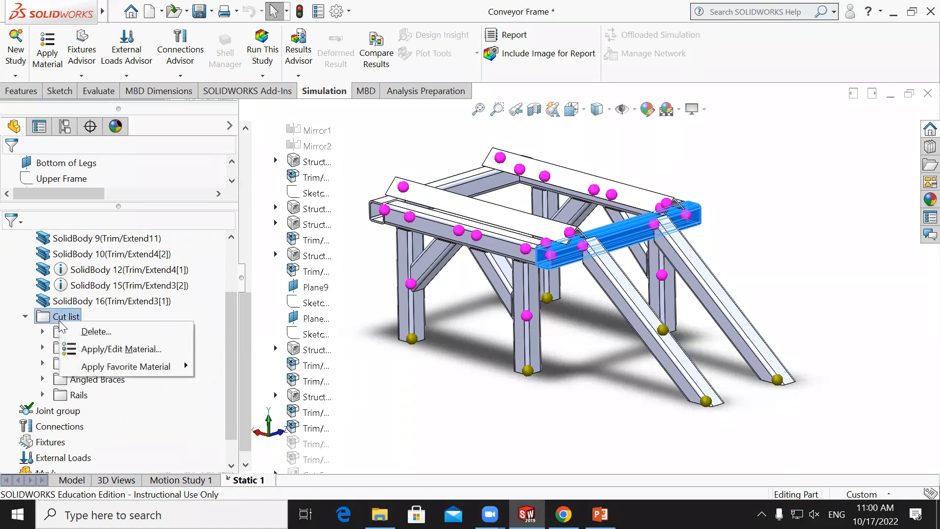
{"action": "left_click", "coordinate": [96, 332]}
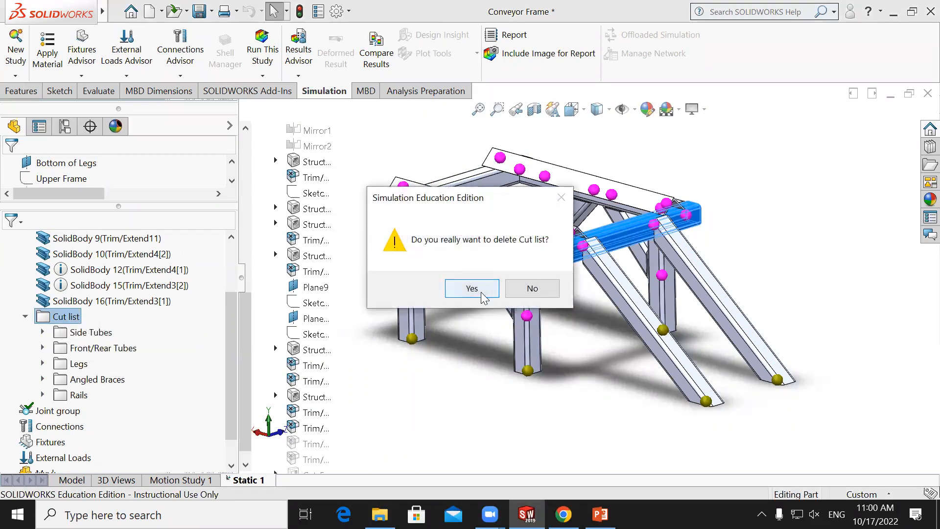
{"action": "left_click", "coordinate": [472, 288]}
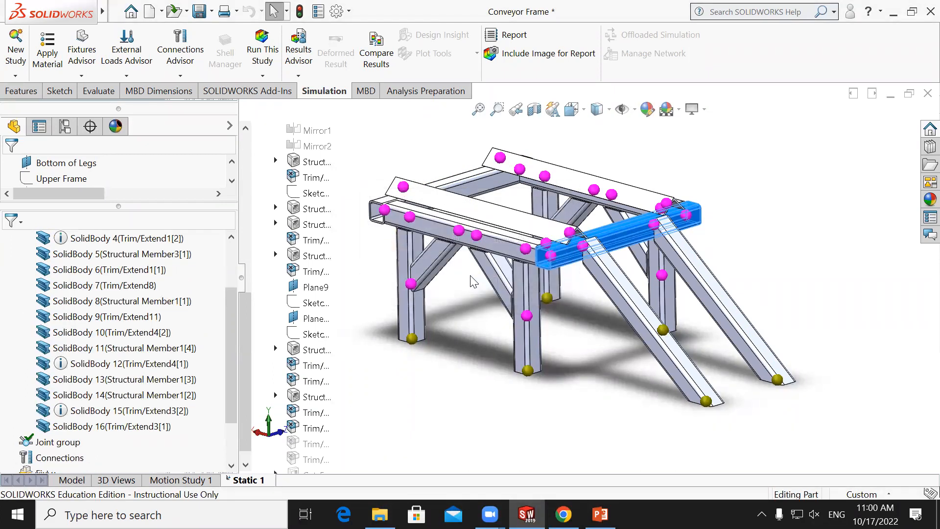
Examine the ungrouped list of solid bodies in the study and read the notice attached to the flagged beams
{"action": "scroll", "coordinate": [117, 343], "scroll_direction": "up", "scroll_amount": 2}
{"action": "scroll", "coordinate": [117, 345], "scroll_direction": "down", "scroll_amount": 1}
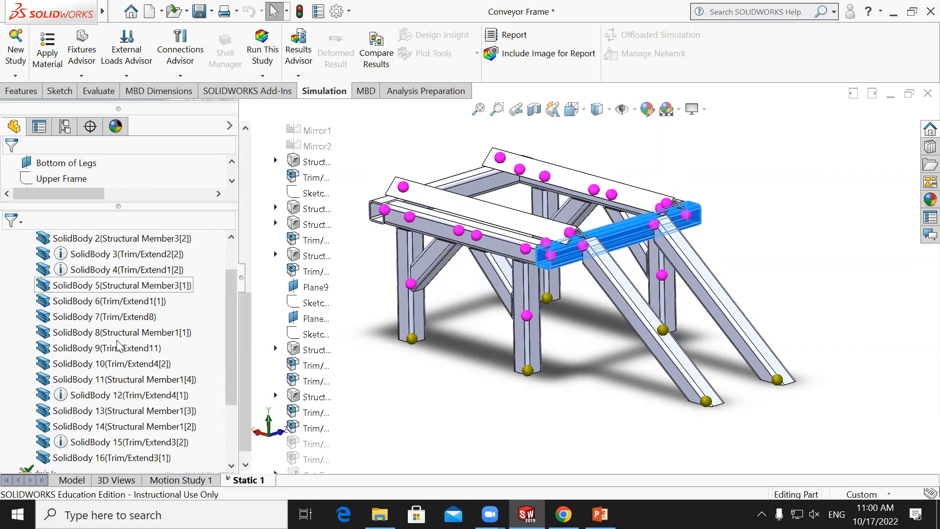
{"action": "scroll", "coordinate": [117, 345], "scroll_direction": "down", "scroll_amount": 1}
{"action": "mouse_move", "coordinate": [154, 354]}
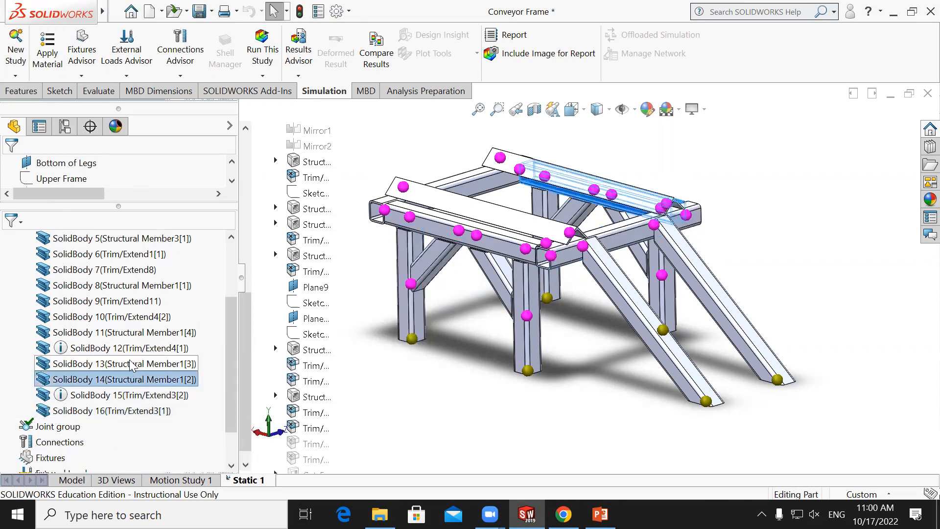
{"action": "scroll", "coordinate": [161, 330], "scroll_direction": "up", "scroll_amount": 2}
{"action": "scroll", "coordinate": [184, 327], "scroll_direction": "down", "scroll_amount": 1}
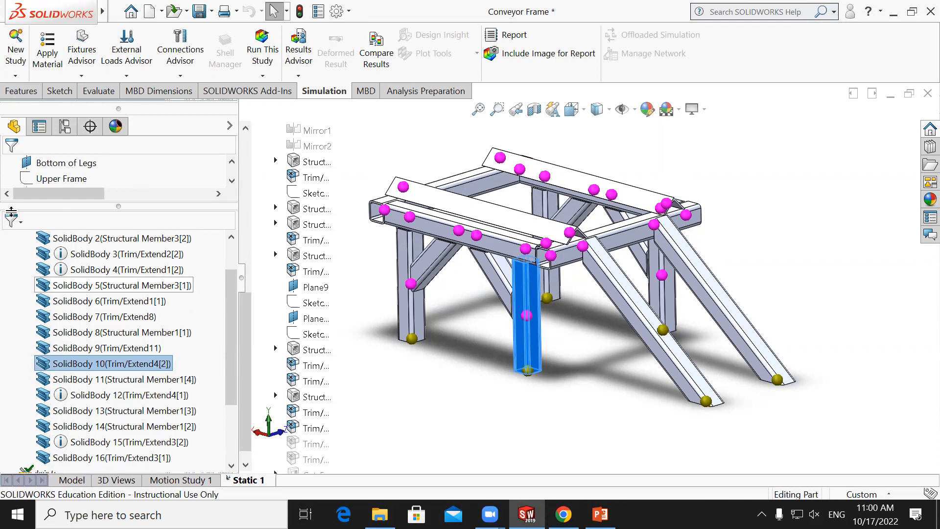
{"action": "scroll", "coordinate": [186, 328], "scroll_direction": "down", "scroll_amount": 3}
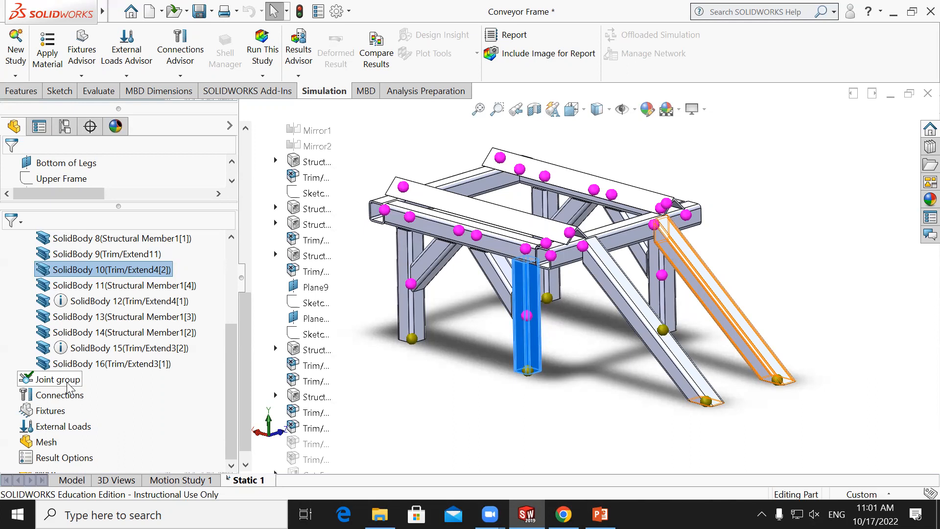
{"action": "scroll", "coordinate": [88, 391], "scroll_direction": "up", "scroll_amount": 3}
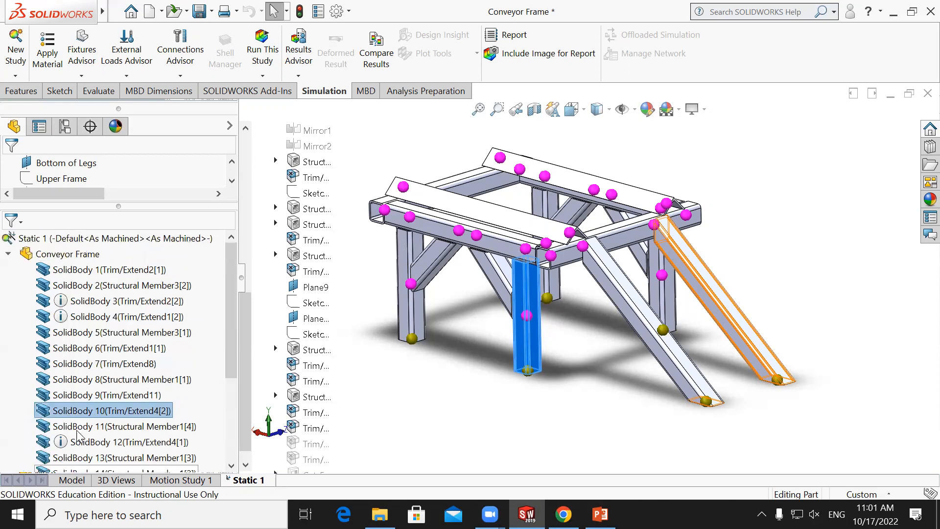
{"action": "mouse_move", "coordinate": [103, 310]}
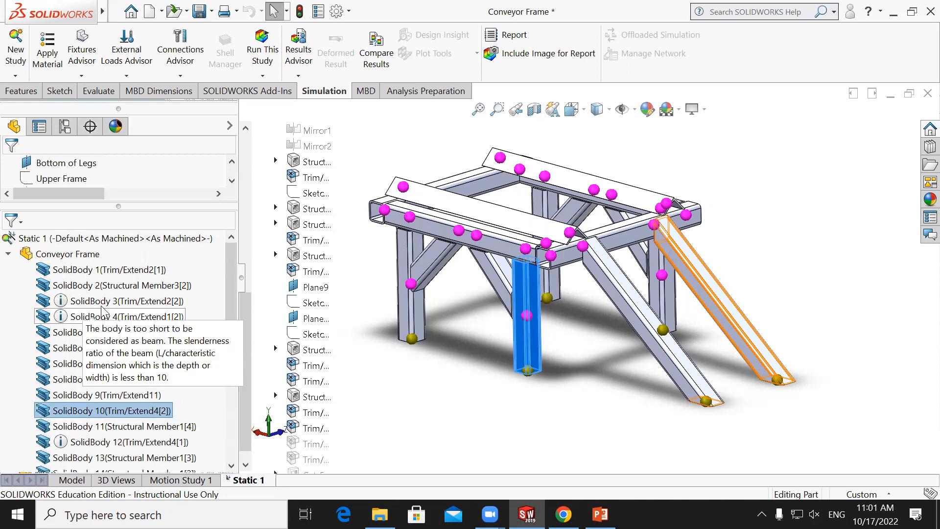
Apply Plain Carbon Steel to all bodies of the Conveyor Frame and check each body's material assignment in the study tree
{"action": "right_click", "coordinate": [69, 255]}
{"action": "left_click", "coordinate": [154, 270]}
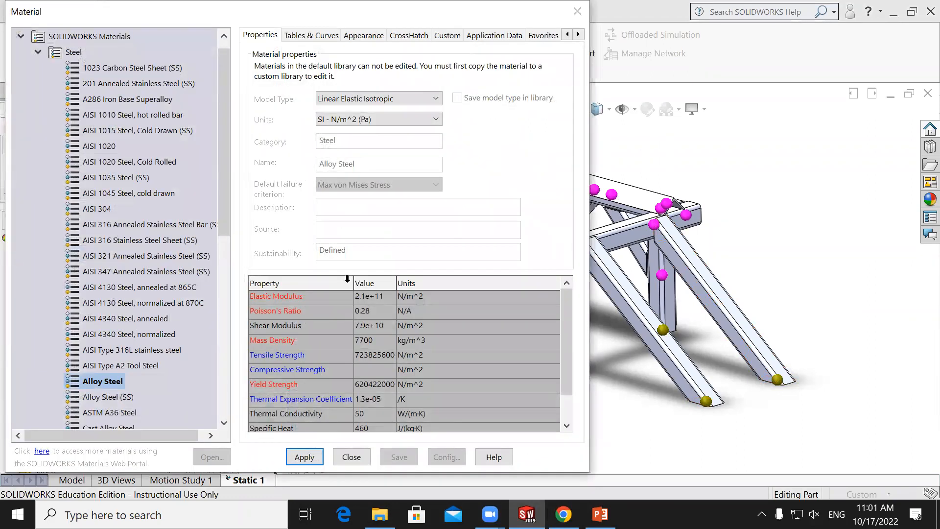
{"action": "left_click_drag", "start_coordinate": [221, 234], "coordinate": [221, 293]}
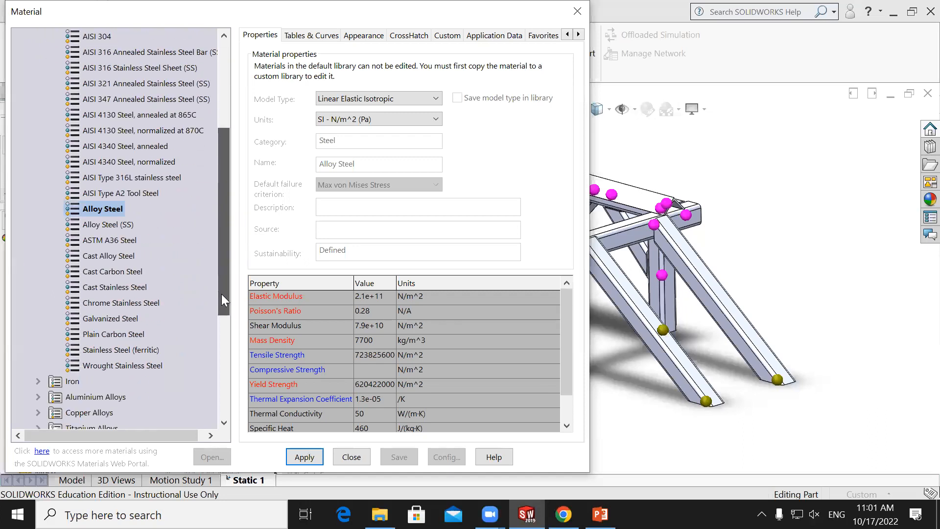
{"action": "left_click", "coordinate": [110, 334]}
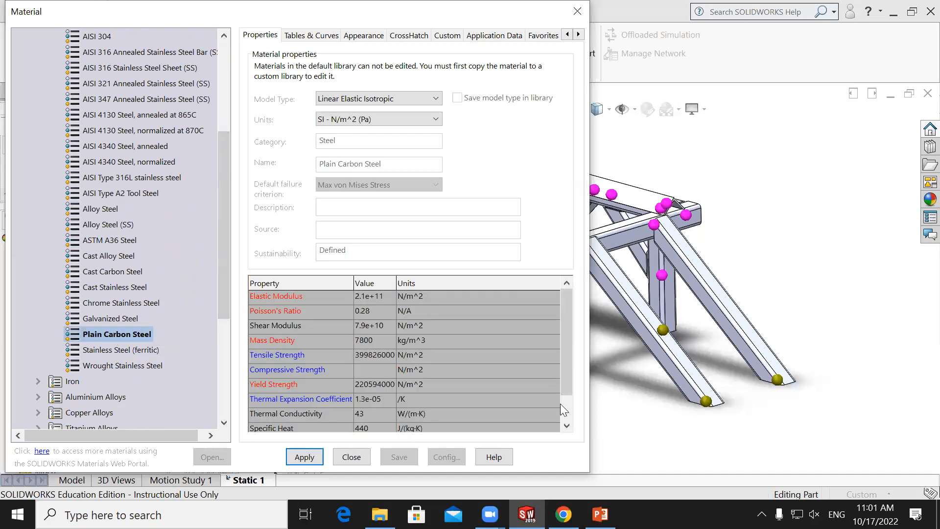
{"action": "left_click", "coordinate": [302, 460]}
{"action": "left_click", "coordinate": [362, 457]}
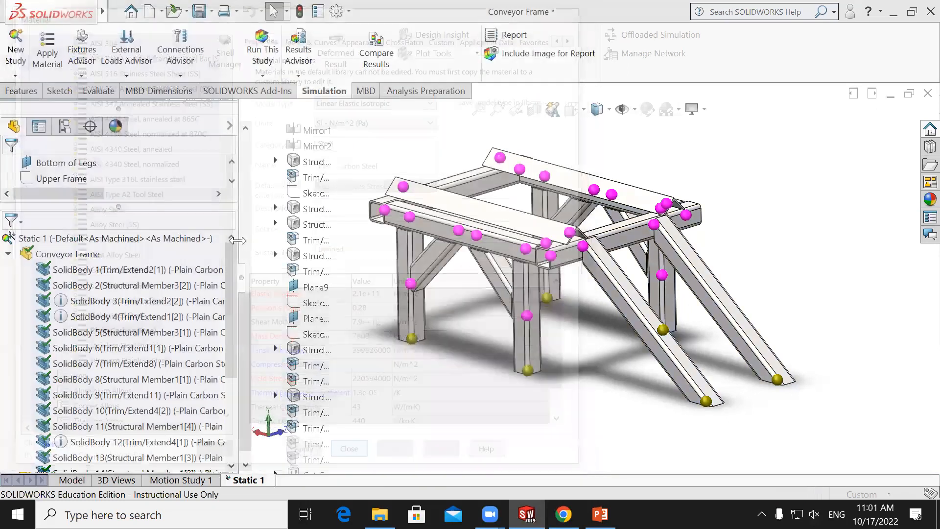
{"action": "left_click_drag", "start_coordinate": [237, 240], "coordinate": [311, 241]}
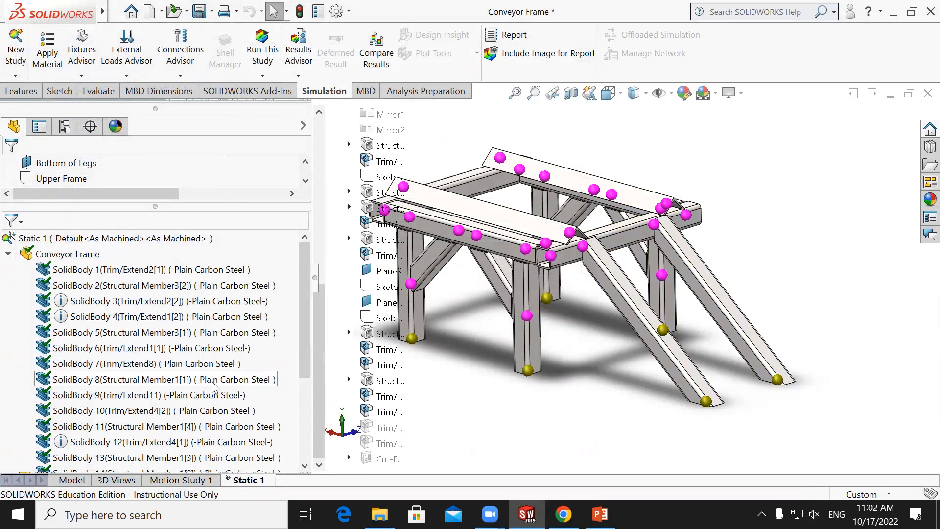
{"action": "scroll", "coordinate": [212, 387], "scroll_direction": "down", "scroll_amount": 1}
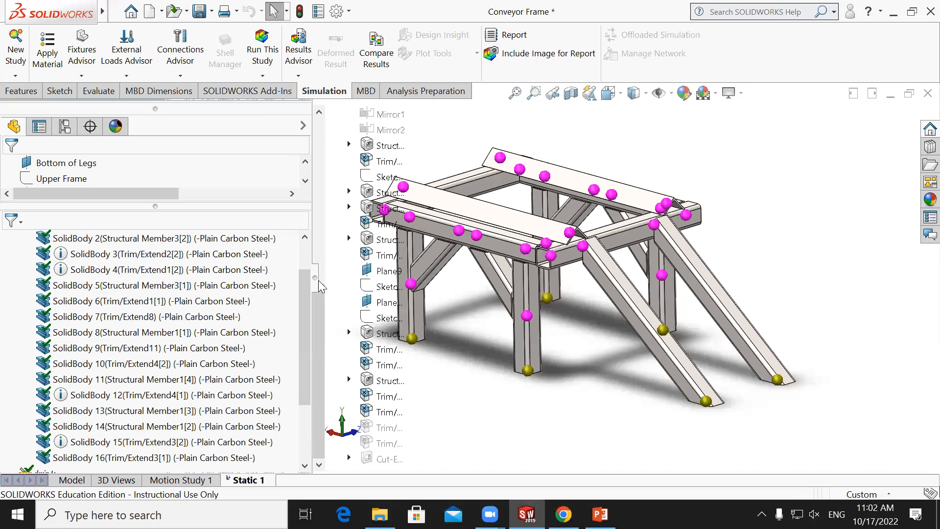
{"action": "scroll", "coordinate": [310, 250], "scroll_direction": "up", "scroll_amount": 2}
{"action": "scroll", "coordinate": [320, 249], "scroll_direction": "up", "scroll_amount": 10}
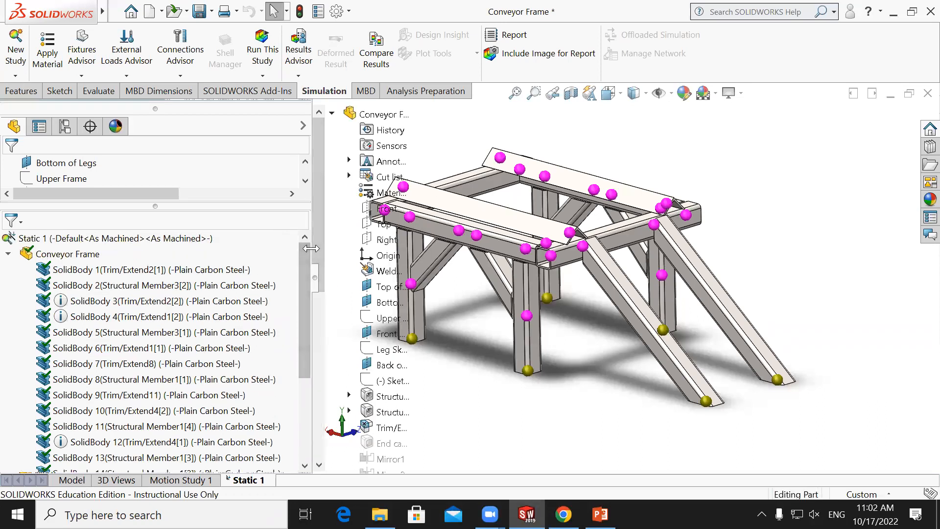
Open the study's joint group for editing and recalculate the joints for all beams, treating only touching beams as joined
{"action": "left_click_drag", "start_coordinate": [311, 248], "coordinate": [205, 248]}
{"action": "scroll", "coordinate": [114, 286], "scroll_direction": "down", "scroll_amount": 3}
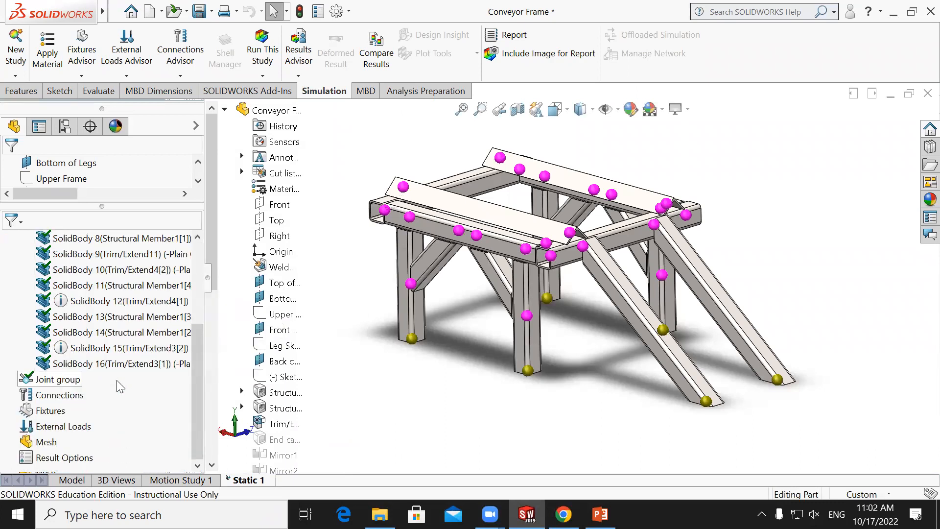
{"action": "right_click", "coordinate": [47, 384]}
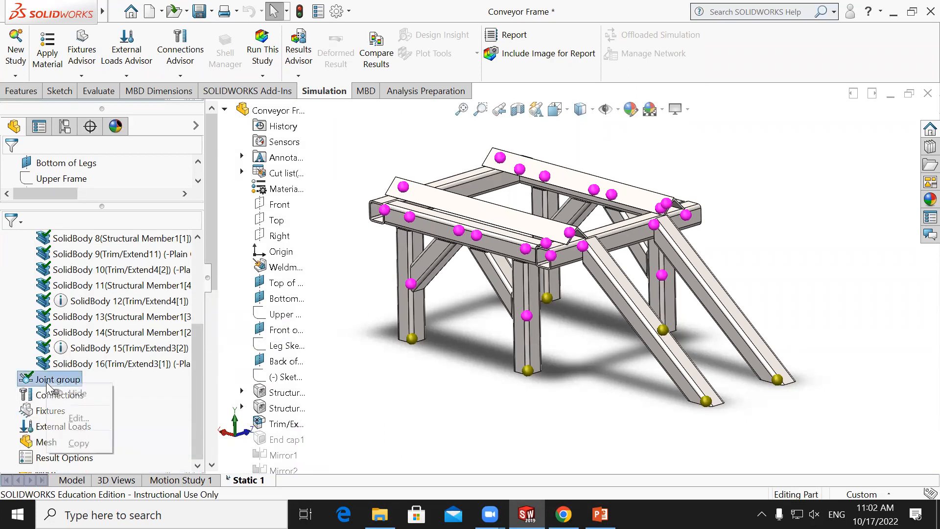
{"action": "left_click", "coordinate": [99, 414]}
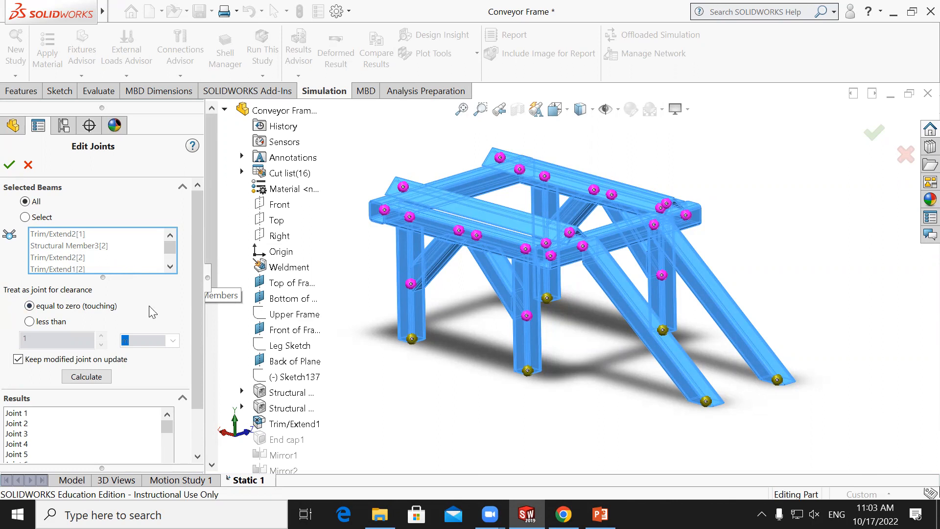
{"action": "scroll", "coordinate": [160, 331], "scroll_direction": "down", "scroll_amount": 2}
{"action": "left_click", "coordinate": [82, 325]}
Examine the calculated joints one by one, including Joints 17, 19, 20 and 24, locating each on the frame
{"action": "left_click", "coordinate": [23, 361]}
{"action": "left_click", "coordinate": [21, 381]}
{"action": "left_click", "coordinate": [21, 400]}
{"action": "scroll", "coordinate": [22, 398], "scroll_direction": "down", "scroll_amount": 3}
{"action": "scroll", "coordinate": [22, 399], "scroll_direction": "down", "scroll_amount": 2}
{"action": "left_click", "coordinate": [23, 390]}
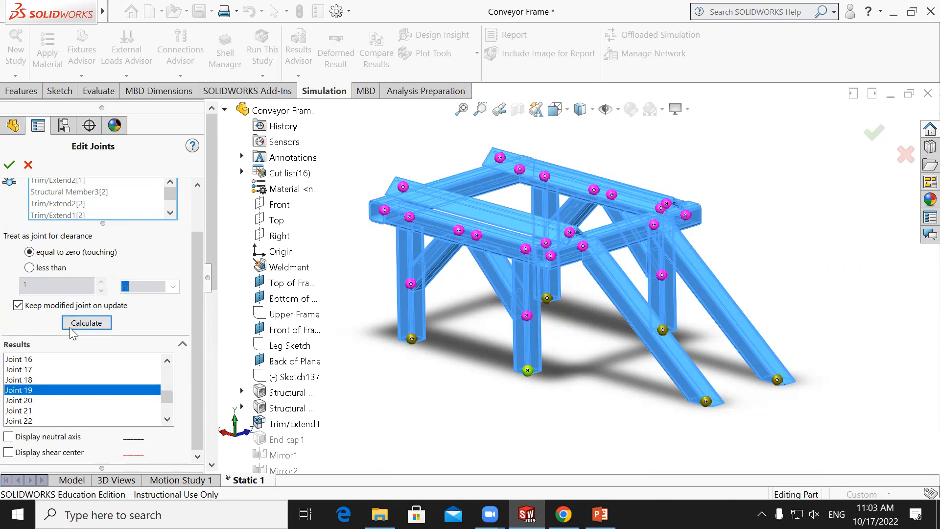
{"action": "left_click", "coordinate": [22, 400]}
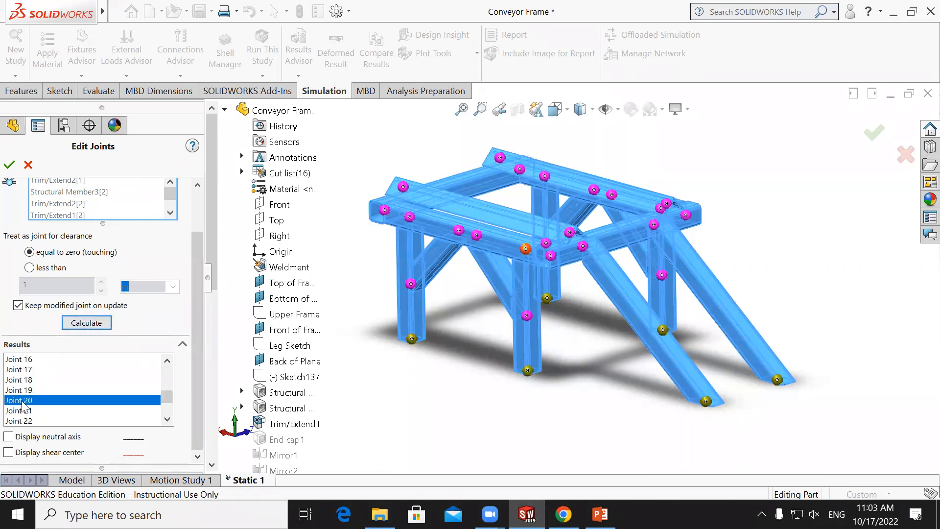
{"action": "scroll", "coordinate": [22, 416], "scroll_direction": "down", "scroll_amount": 2}
{"action": "left_click", "coordinate": [22, 400]}
{"action": "left_click", "coordinate": [24, 410]}
{"action": "left_click", "coordinate": [24, 401]}
{"action": "left_click", "coordinate": [23, 379]}
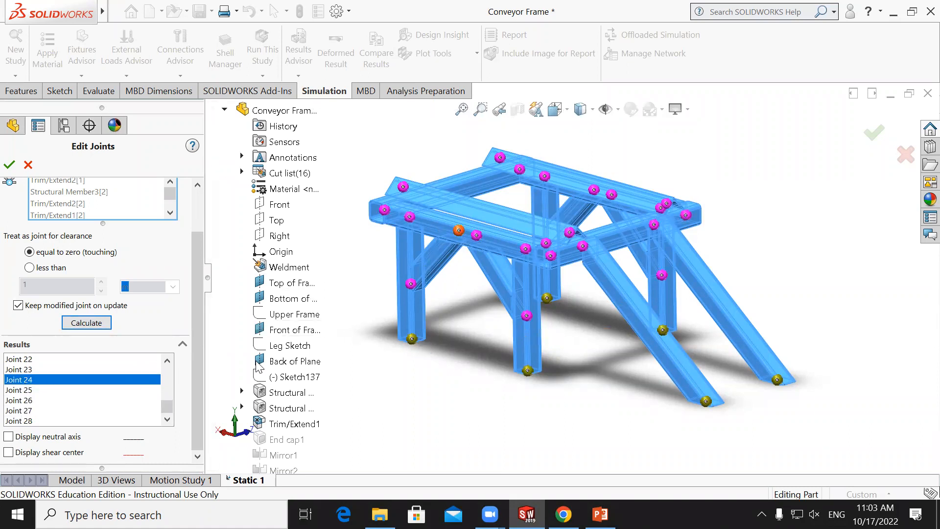
{"action": "left_click", "coordinate": [25, 369]}
{"action": "left_click", "coordinate": [25, 359]}
{"action": "scroll", "coordinate": [29, 367], "scroll_direction": "up", "scroll_amount": 2}
{"action": "left_click", "coordinate": [29, 370]}
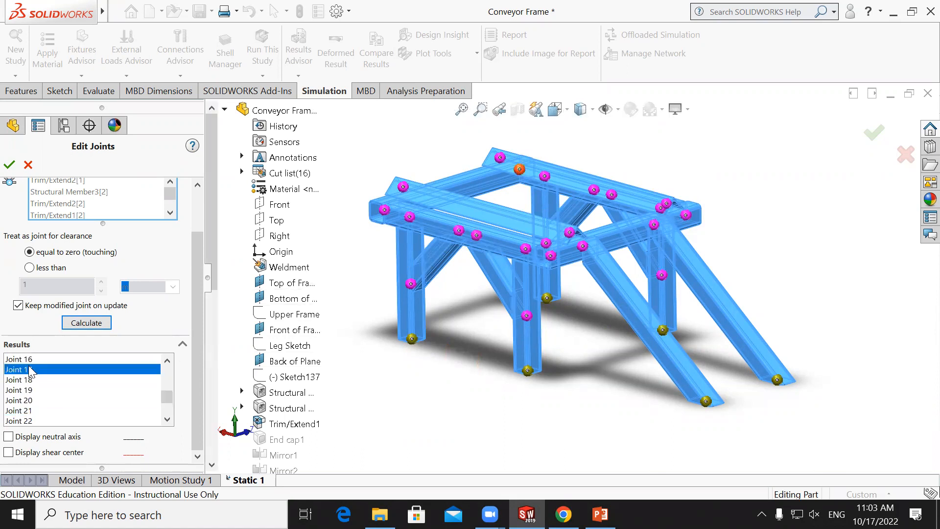
{"action": "scroll", "coordinate": [30, 384], "scroll_direction": "down", "scroll_amount": 2}
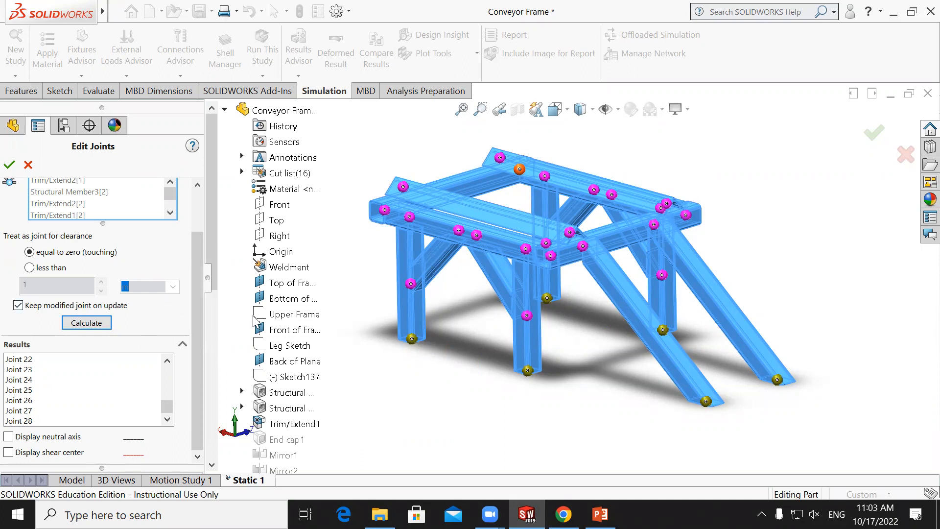
Inspect the joints at the upper frame corners up close, highlight Joint 26, and accept the recalculated joint group
{"action": "scroll", "coordinate": [413, 223], "scroll_direction": "down", "scroll_amount": 8}
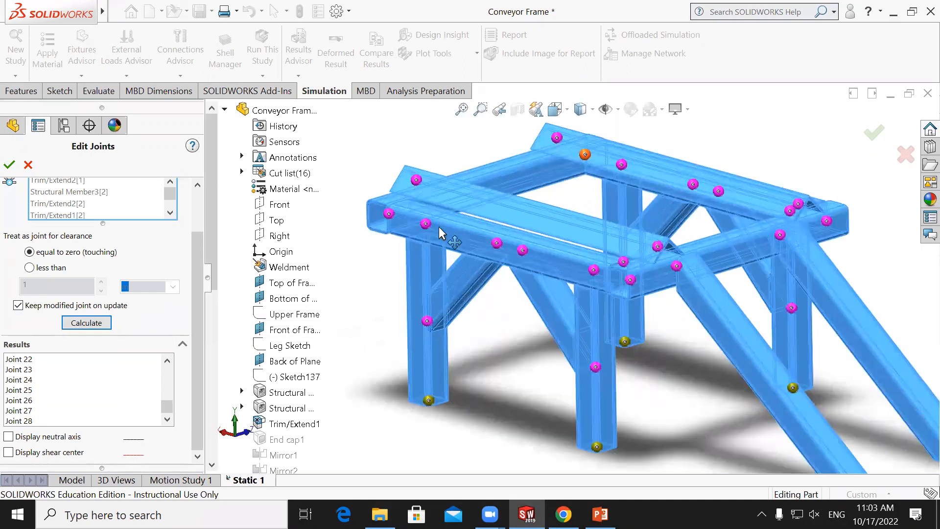
{"action": "scroll", "coordinate": [469, 246], "scroll_direction": "down", "scroll_amount": 2}
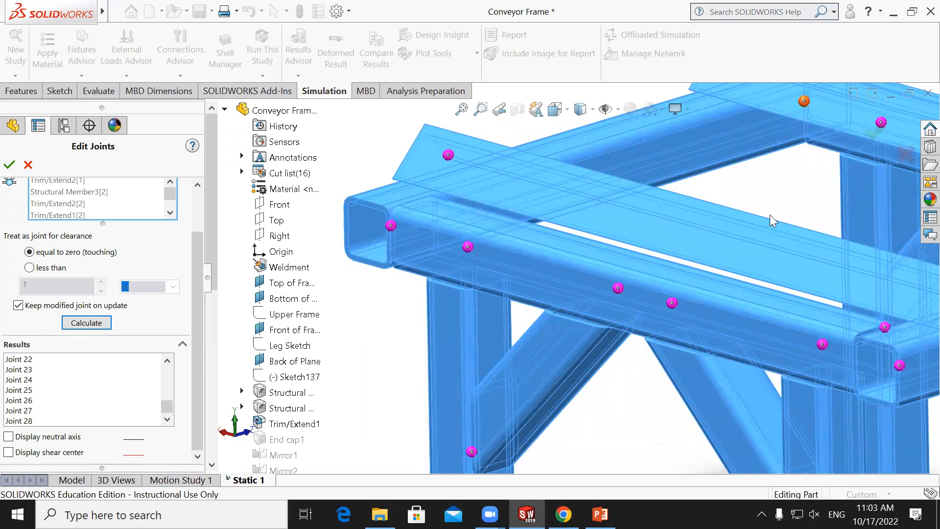
{"action": "scroll", "coordinate": [768, 214], "scroll_direction": "up", "scroll_amount": 2}
{"action": "scroll", "coordinate": [713, 189], "scroll_direction": "down", "scroll_amount": 1}
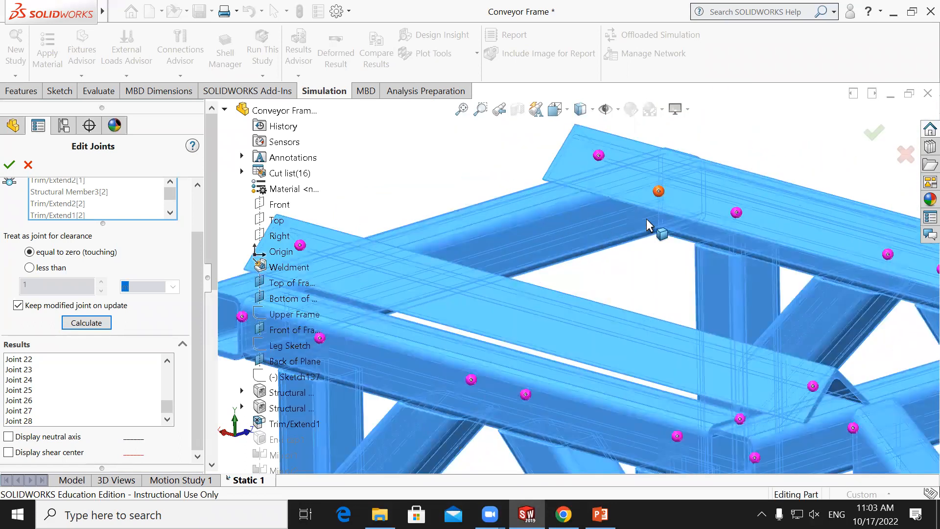
{"action": "scroll", "coordinate": [646, 237], "scroll_direction": "down", "scroll_amount": 3}
{"action": "scroll", "coordinate": [655, 245], "scroll_direction": "down", "scroll_amount": 1}
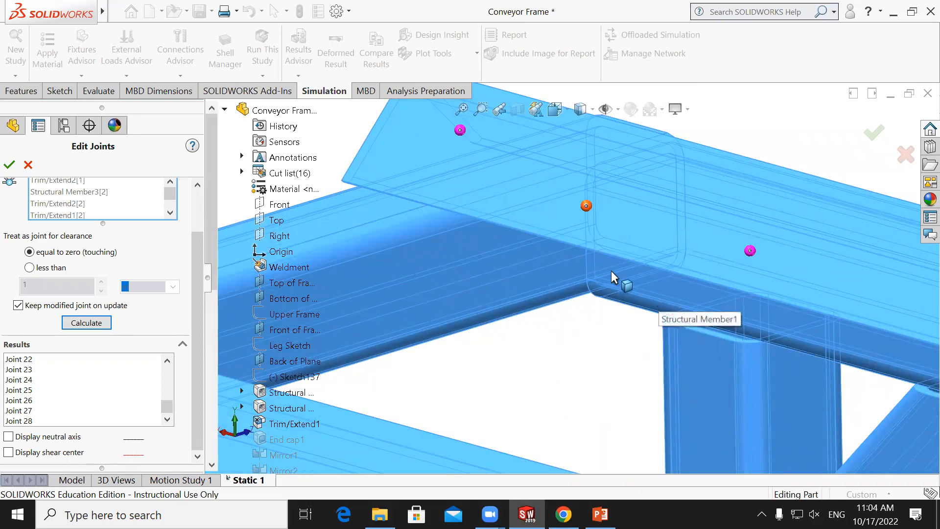
{"action": "left_click", "coordinate": [20, 400]}
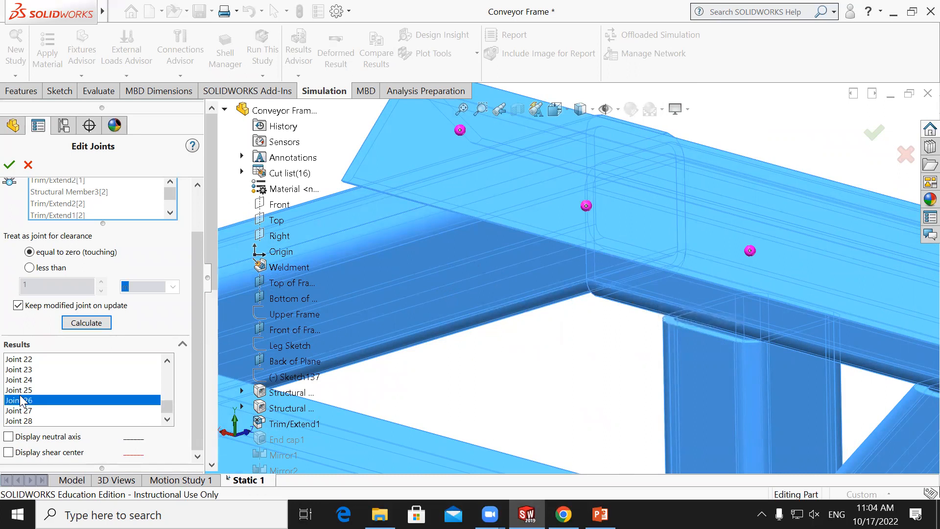
{"action": "scroll", "coordinate": [491, 315], "scroll_direction": "down", "scroll_amount": 5}
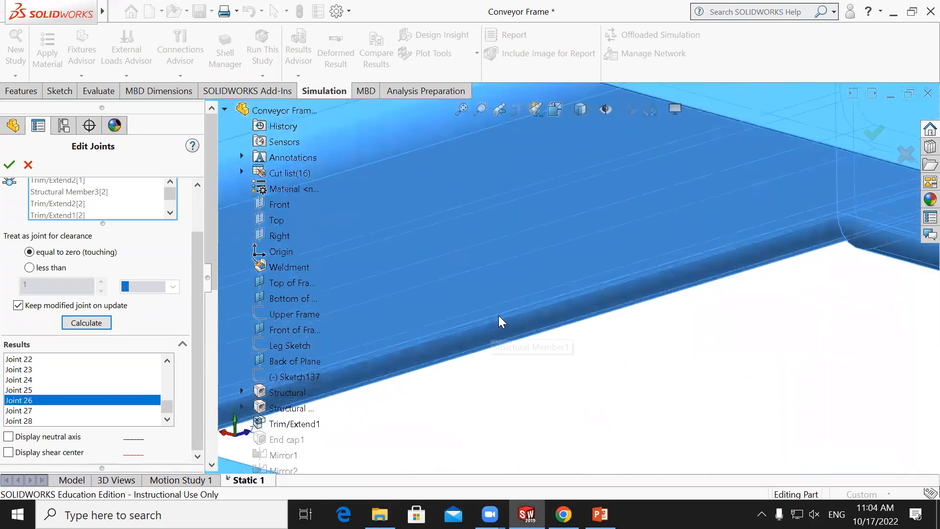
{"action": "scroll", "coordinate": [455, 288], "scroll_direction": "up", "scroll_amount": 6}
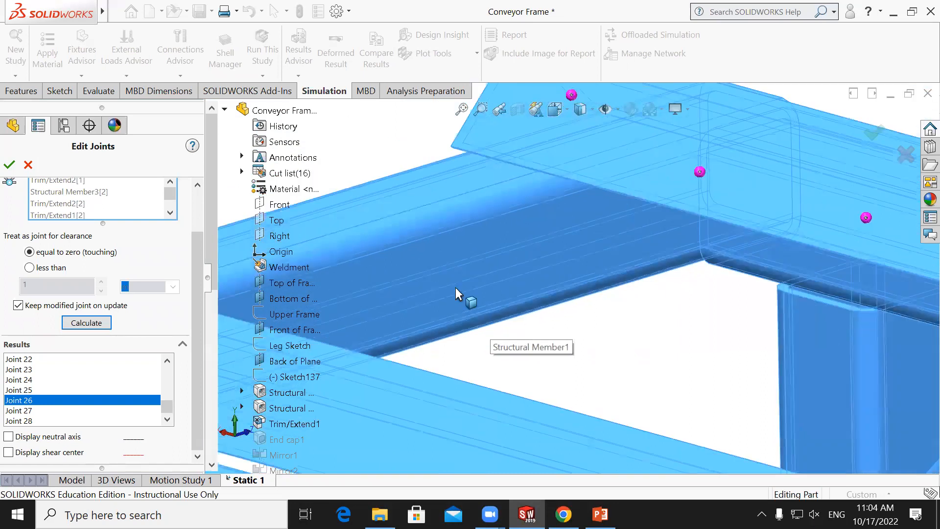
{"action": "scroll", "coordinate": [655, 407], "scroll_direction": "up", "scroll_amount": 5}
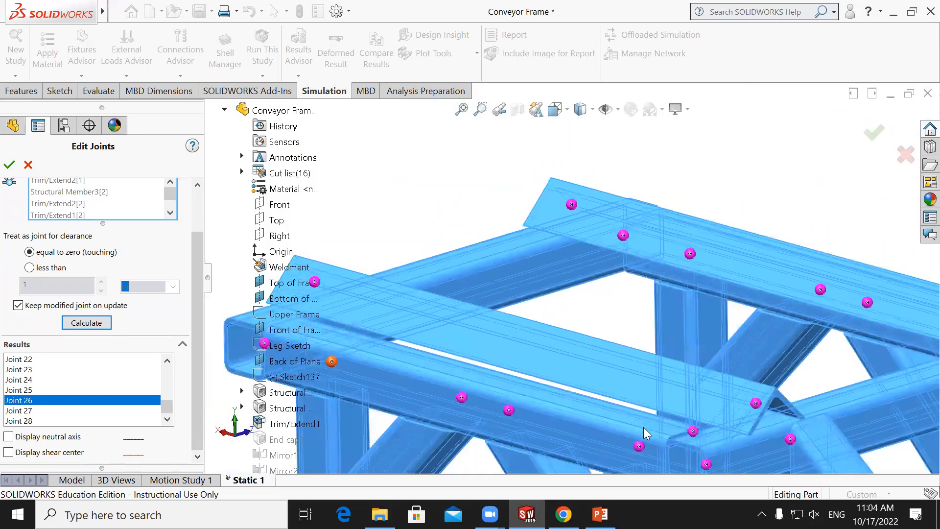
{"action": "scroll", "coordinate": [507, 366], "scroll_direction": "up", "scroll_amount": 5}
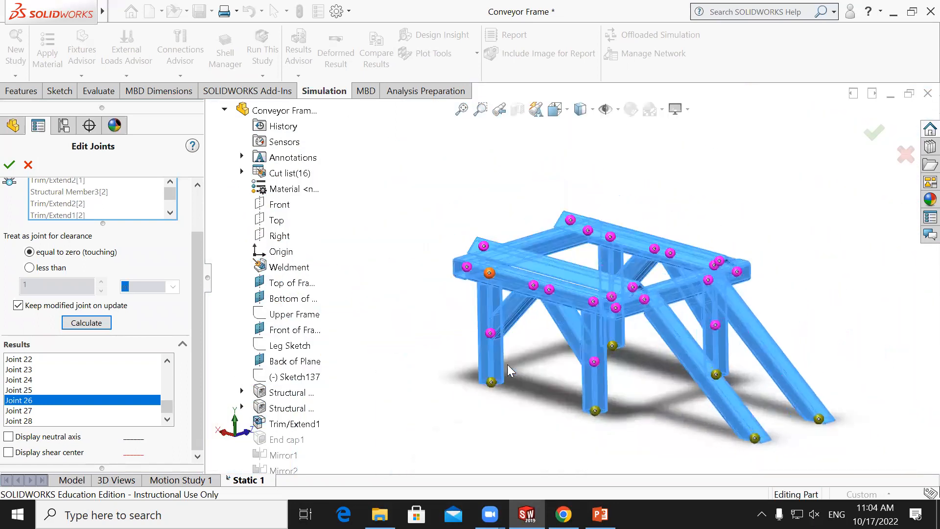
{"action": "left_click", "coordinate": [10, 164]}
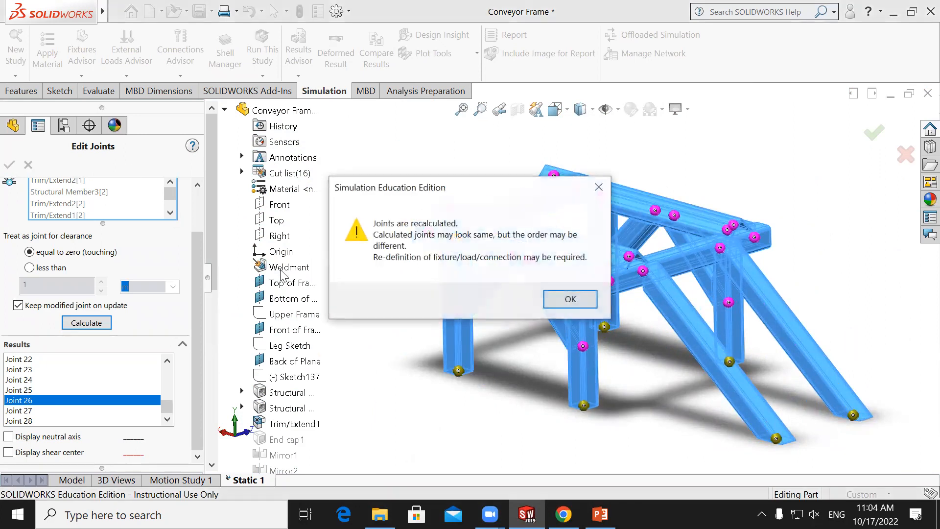
{"action": "left_click", "coordinate": [558, 299]}
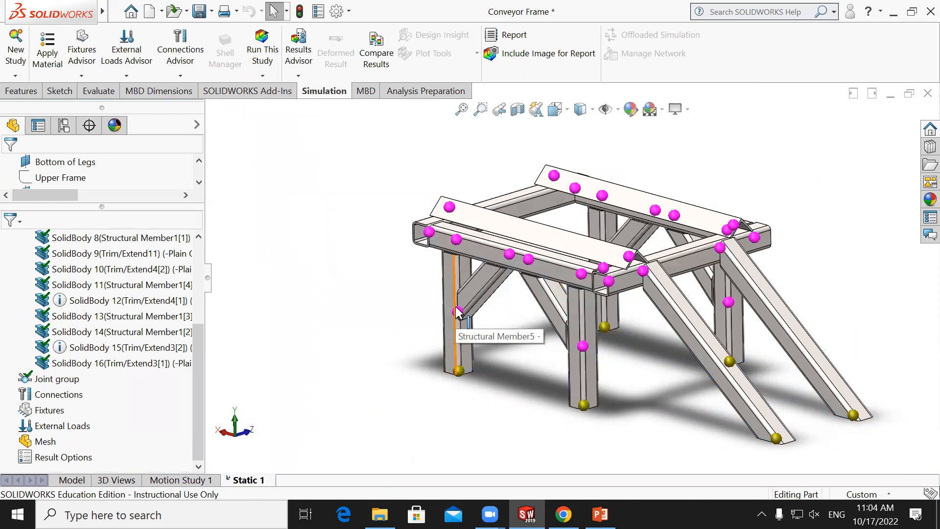
Turn on the shear center display in the joint group and inspect the shear center lines along the beams
{"action": "right_click", "coordinate": [70, 379]}
{"action": "left_click", "coordinate": [100, 414]}
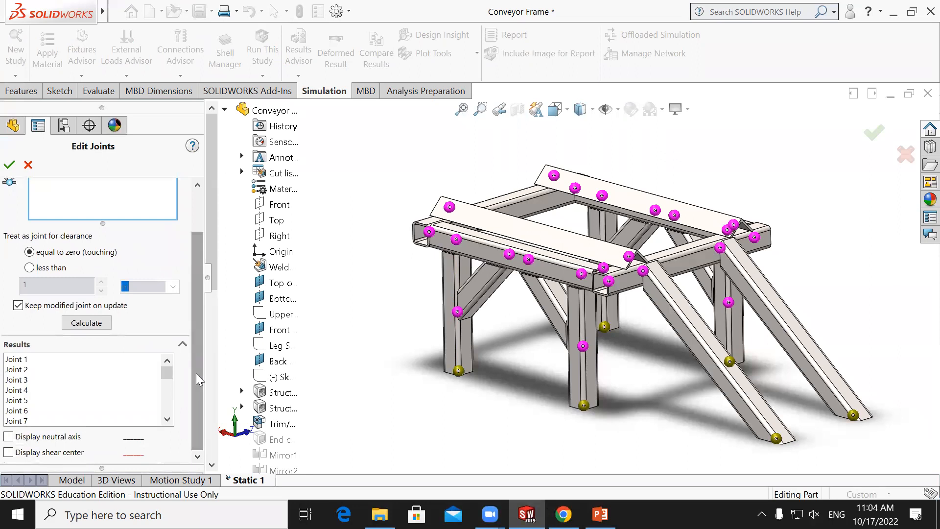
{"action": "left_click", "coordinate": [8, 453]}
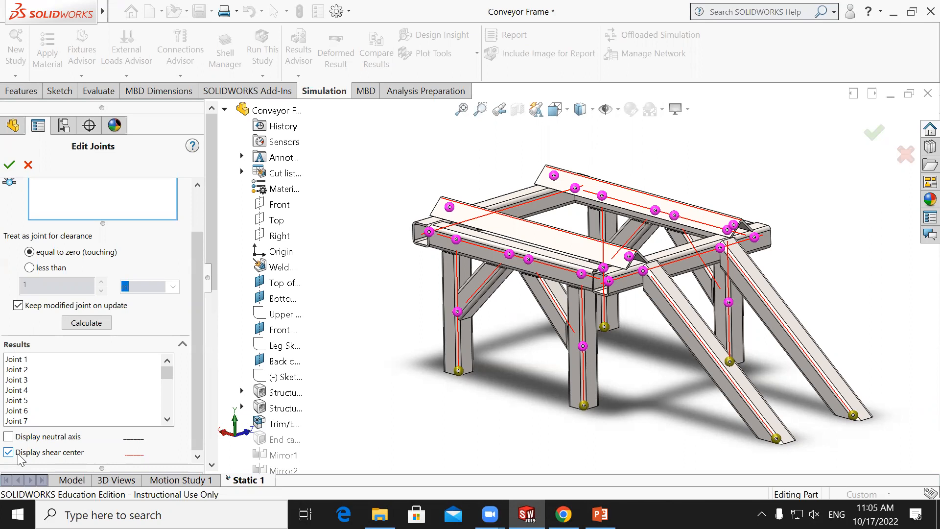
{"action": "left_click", "coordinate": [9, 165]}
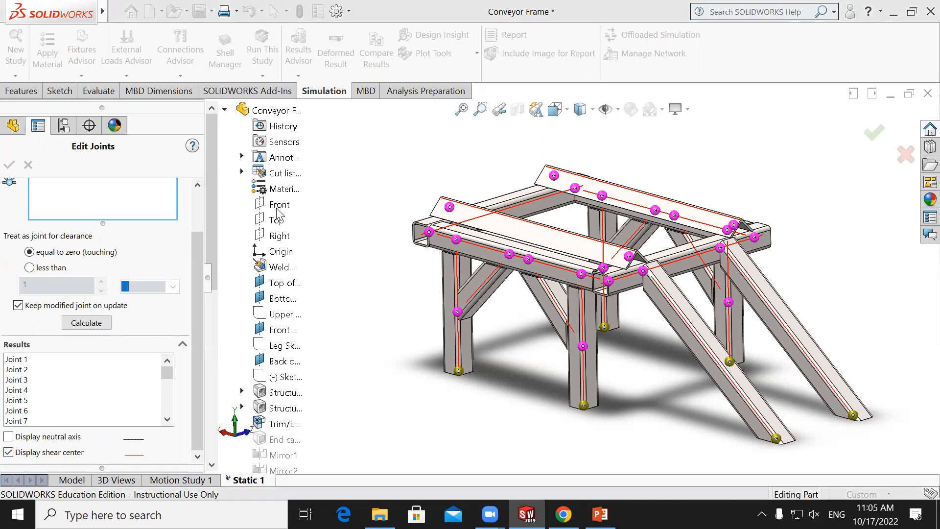
{"action": "left_click", "coordinate": [570, 299]}
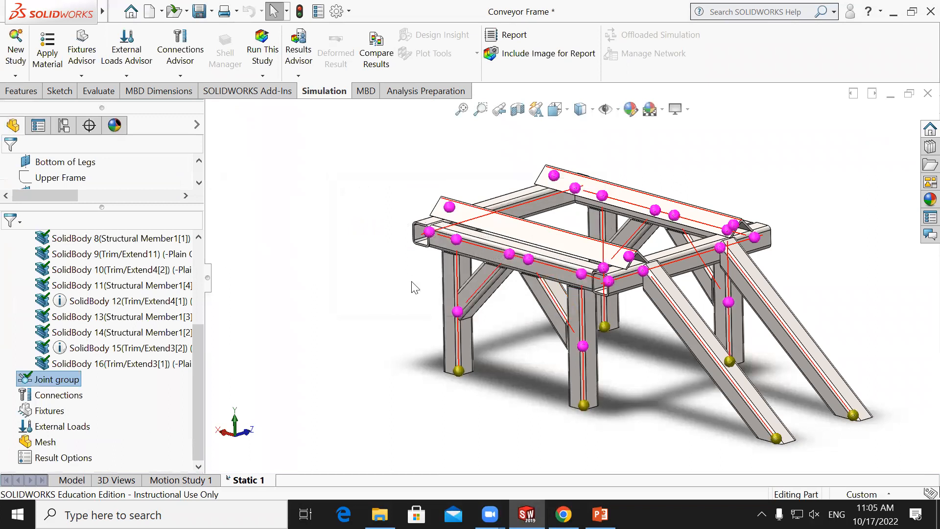
{"action": "middle_click_drag", "start_coordinate": [630, 387], "coordinate": [536, 364]}
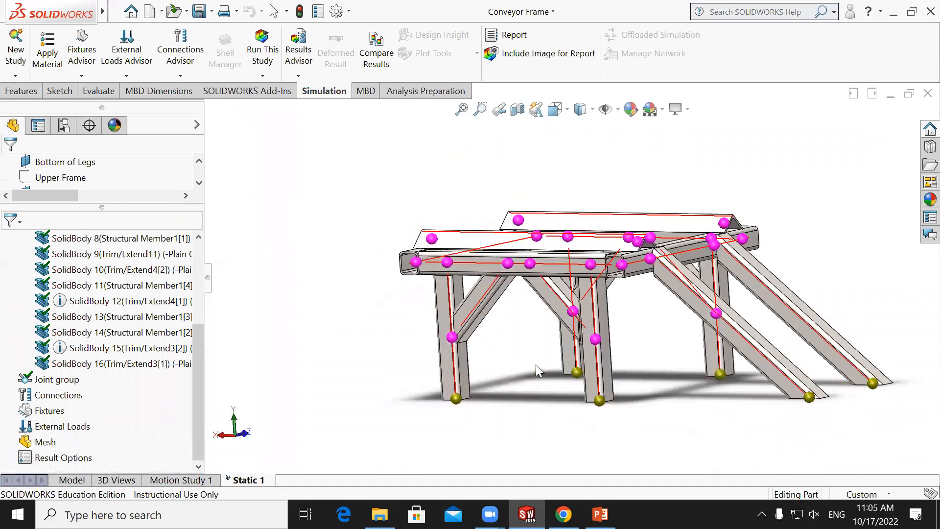
{"action": "key", "text": "Left"}
{"action": "key", "text": "Left"}
{"action": "key", "text": "Down"}
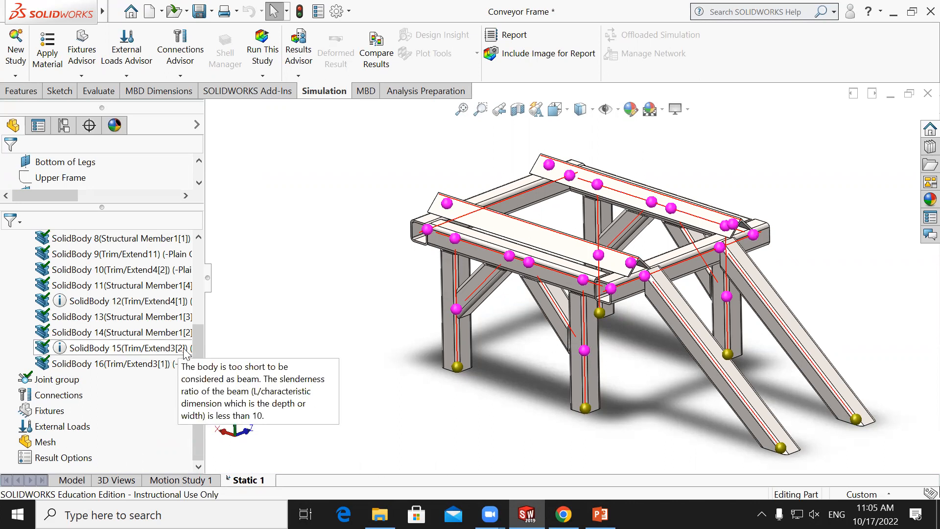
Start an Immovable (No translation) fixture and assign it to the bottom joints of the two vertical legs on one side
{"action": "right_click", "coordinate": [49, 411]}
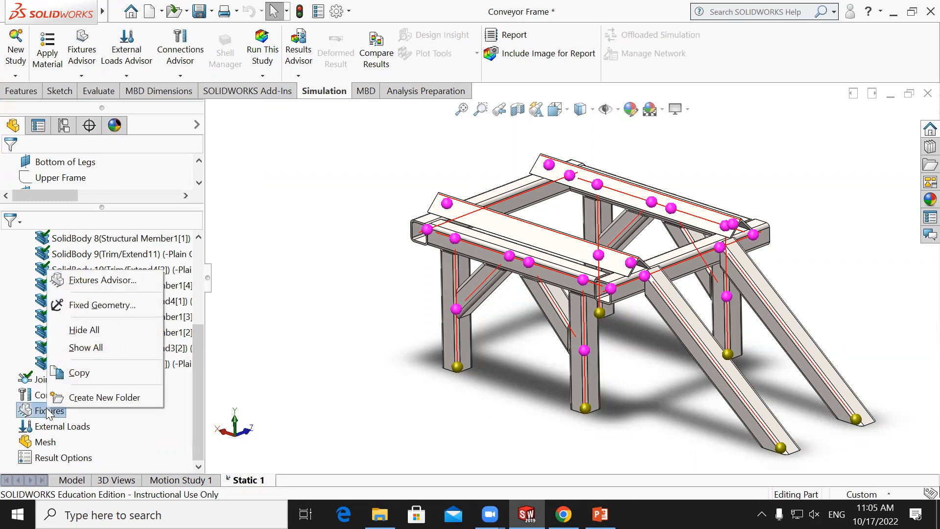
{"action": "left_click", "coordinate": [139, 305]}
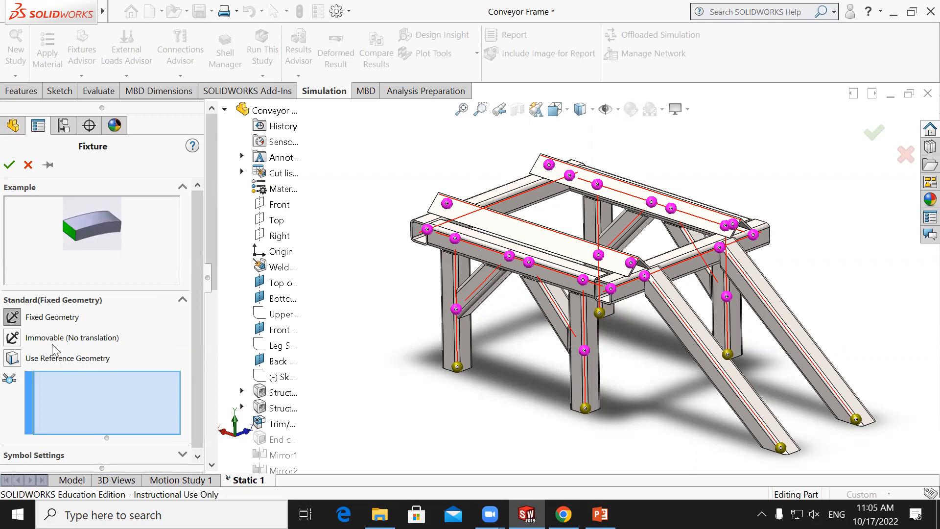
{"action": "left_click", "coordinate": [12, 338]}
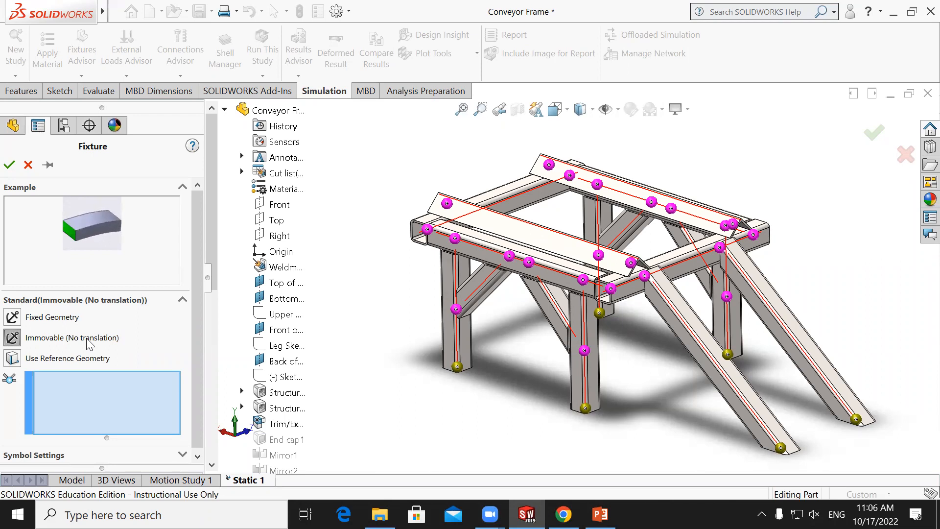
{"action": "middle_click_drag", "start_coordinate": [480, 372], "coordinate": [507, 268]}
{"action": "scroll", "coordinate": [505, 265], "scroll_direction": "down", "scroll_amount": 10}
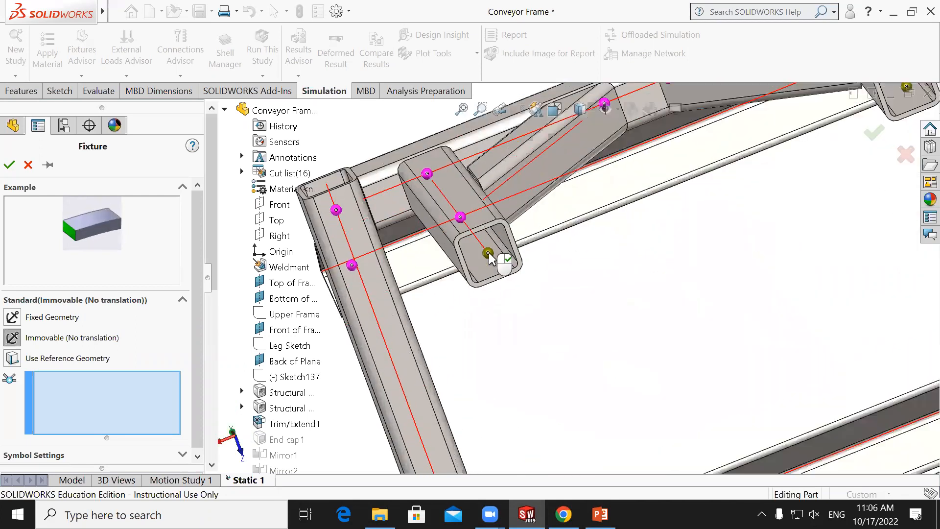
{"action": "left_click", "coordinate": [488, 254]}
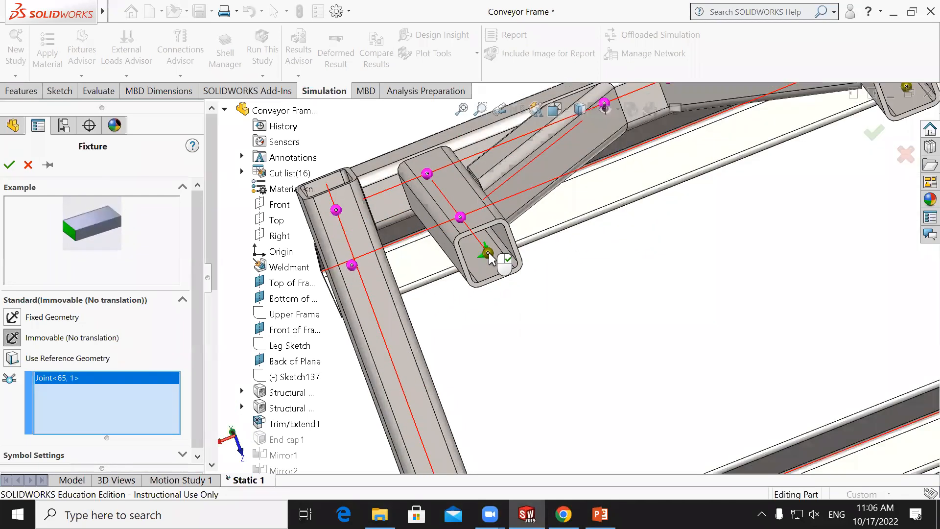
{"action": "scroll", "coordinate": [757, 247], "scroll_direction": "up", "scroll_amount": 3}
{"action": "scroll", "coordinate": [770, 175], "scroll_direction": "up", "scroll_amount": 2}
{"action": "left_click", "coordinate": [765, 166]}
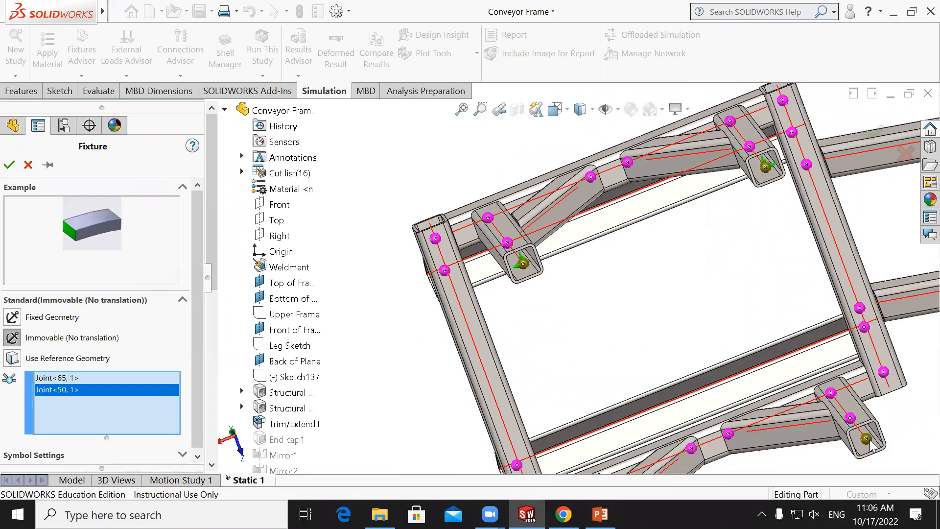
Add the bottom joints of the two remaining vertical legs to the Immovable fixture and accept it
{"action": "scroll", "coordinate": [695, 311], "scroll_direction": "down", "scroll_amount": 3}
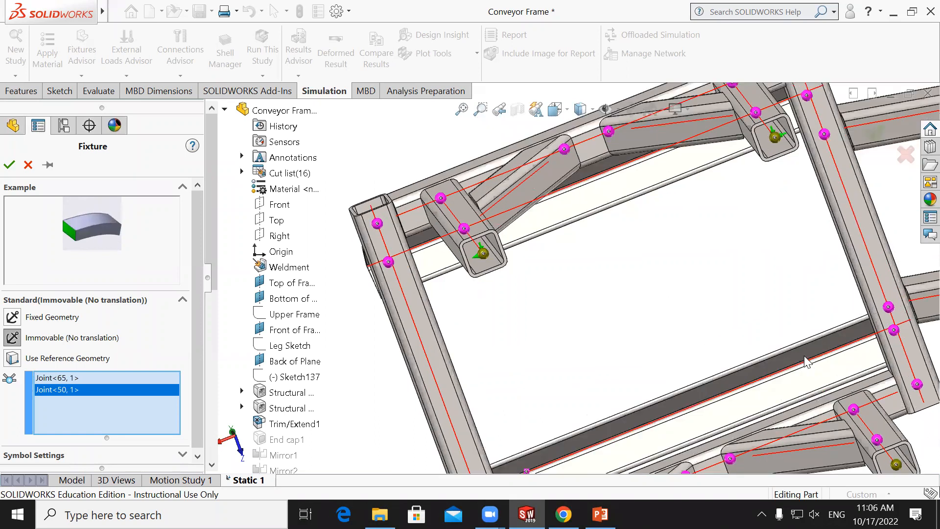
{"action": "scroll", "coordinate": [618, 394], "scroll_direction": "up", "scroll_amount": 3}
{"action": "scroll", "coordinate": [762, 285], "scroll_direction": "down", "scroll_amount": 1}
{"action": "scroll", "coordinate": [763, 286], "scroll_direction": "down", "scroll_amount": 2}
{"action": "left_click", "coordinate": [762, 277]}
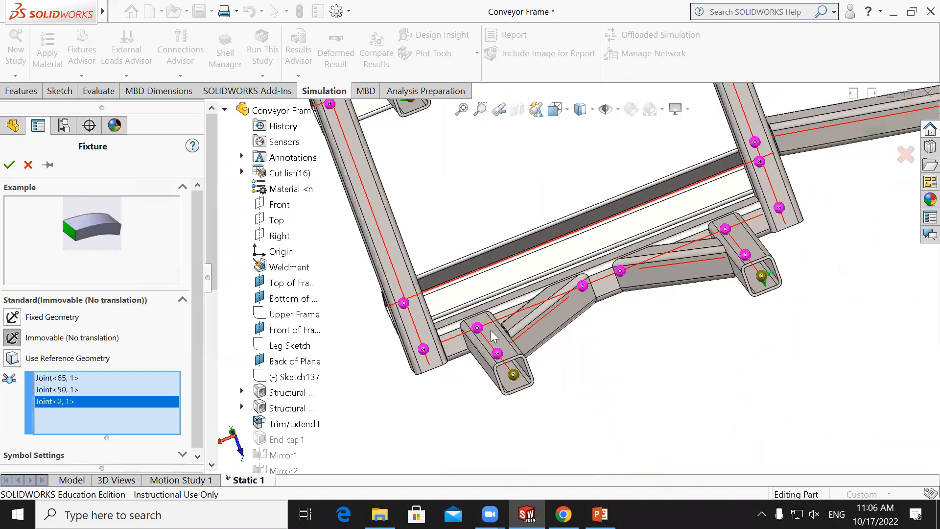
{"action": "left_click", "coordinate": [512, 375]}
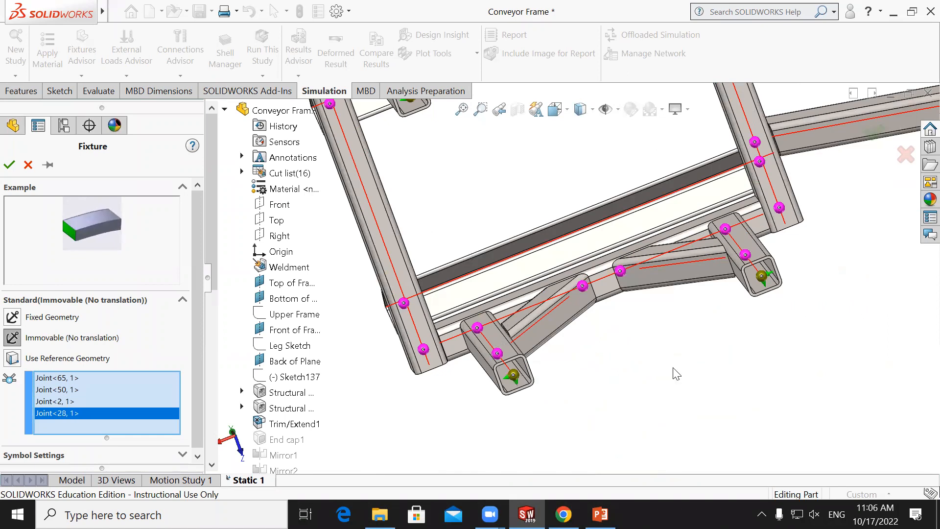
{"action": "scroll", "coordinate": [673, 299], "scroll_direction": "up", "scroll_amount": 3}
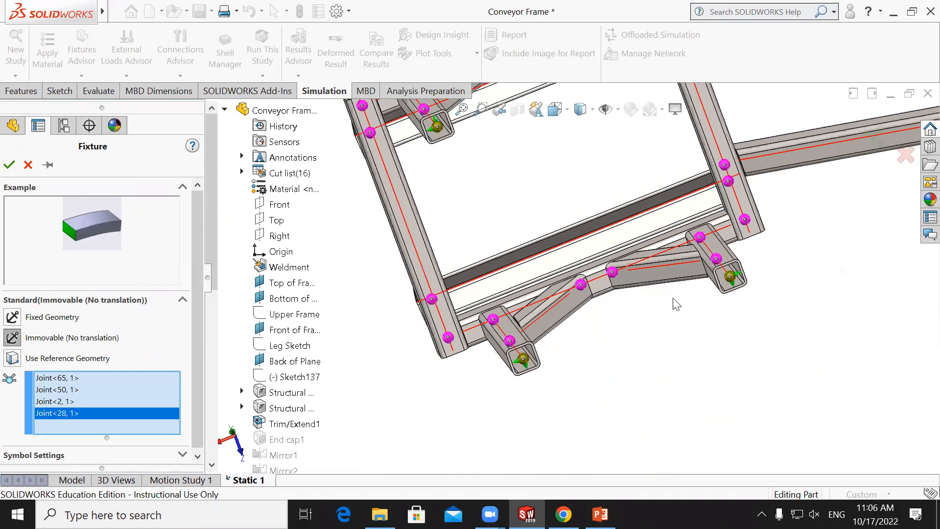
{"action": "scroll", "coordinate": [672, 298], "scroll_direction": "down", "scroll_amount": 2}
{"action": "scroll", "coordinate": [627, 295], "scroll_direction": "up", "scroll_amount": 2}
{"action": "middle_click_drag", "start_coordinate": [607, 301], "coordinate": [581, 419]}
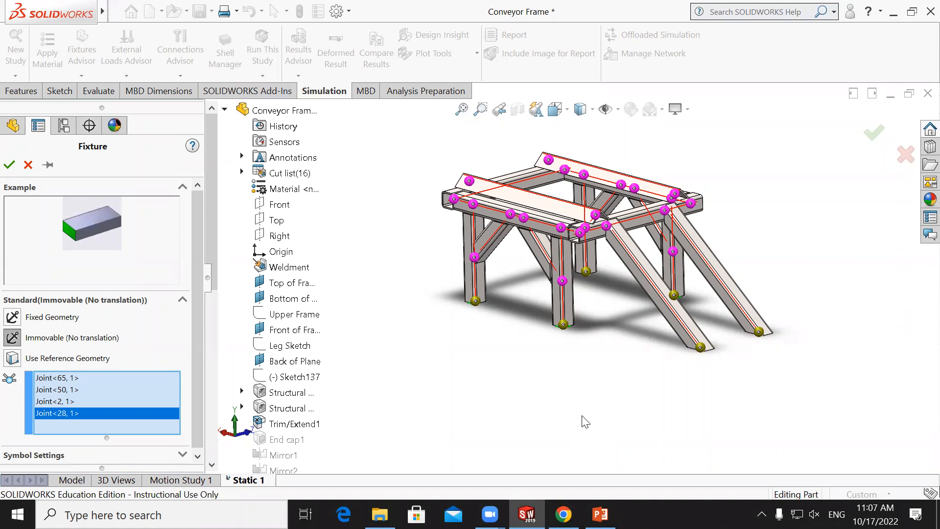
{"action": "left_click", "coordinate": [9, 164]}
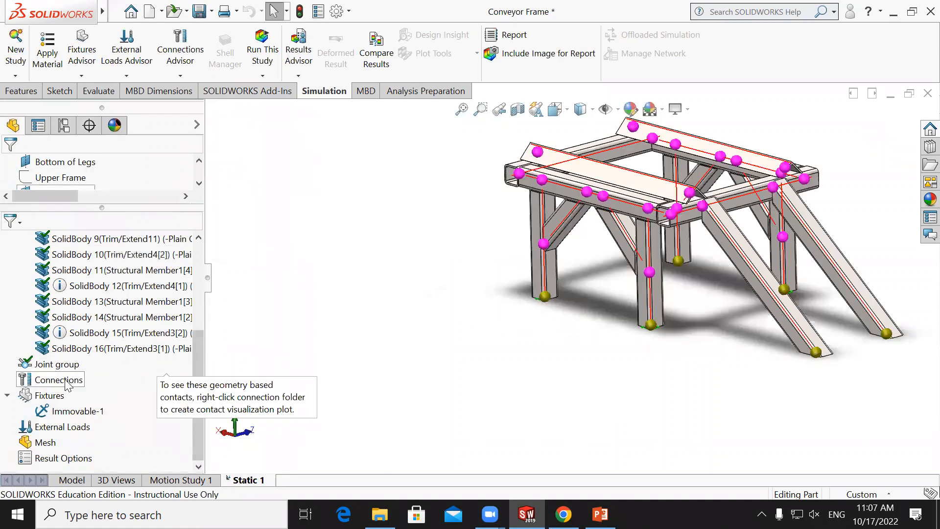
Create a Fixed Geometry fixture on the bottom joints of the two inclined legs and accept it
{"action": "right_click", "coordinate": [59, 397]}
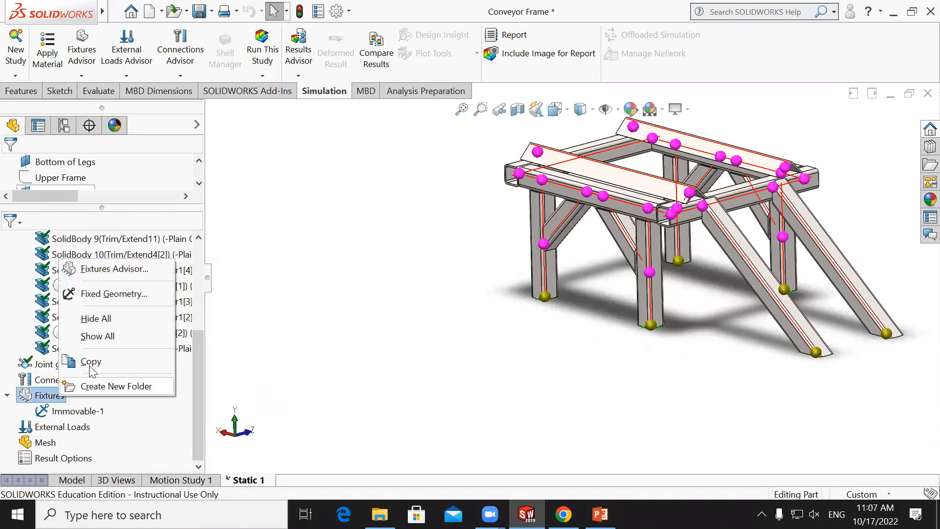
{"action": "left_click", "coordinate": [114, 294]}
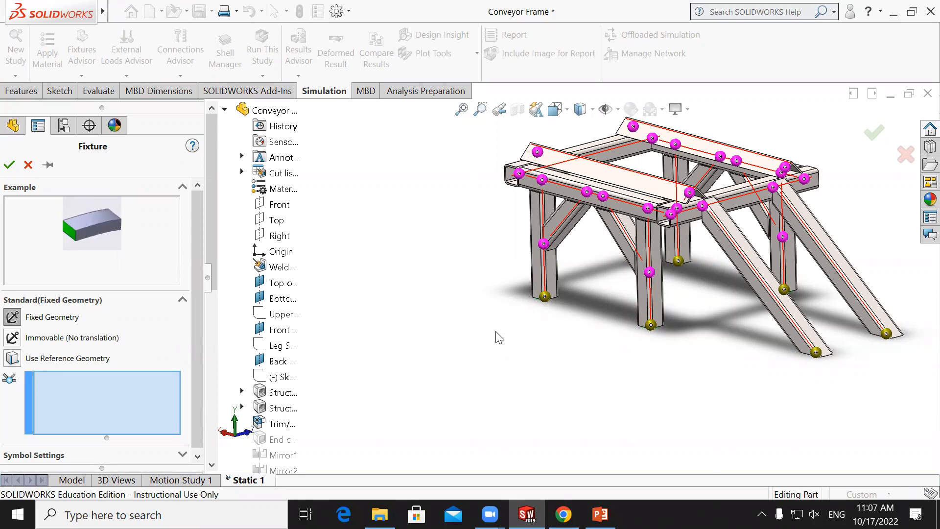
{"action": "left_click", "coordinate": [816, 352]}
{"action": "left_click", "coordinate": [887, 334]}
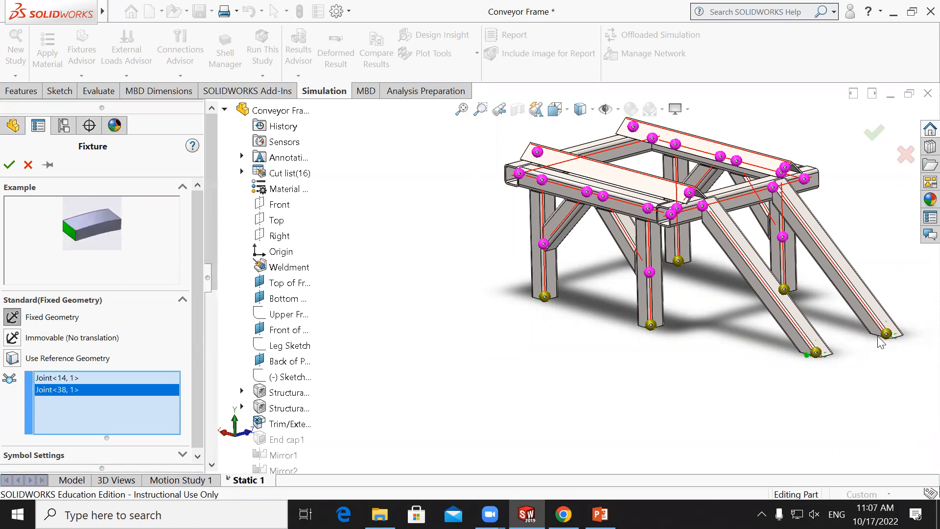
{"action": "middle_click_drag", "start_coordinate": [885, 332], "coordinate": [871, 278]}
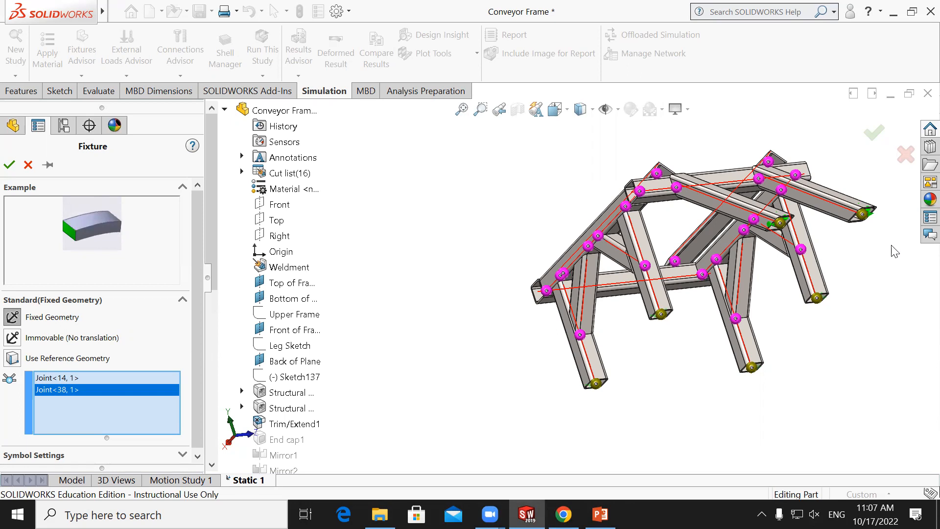
{"action": "left_click", "coordinate": [8, 166]}
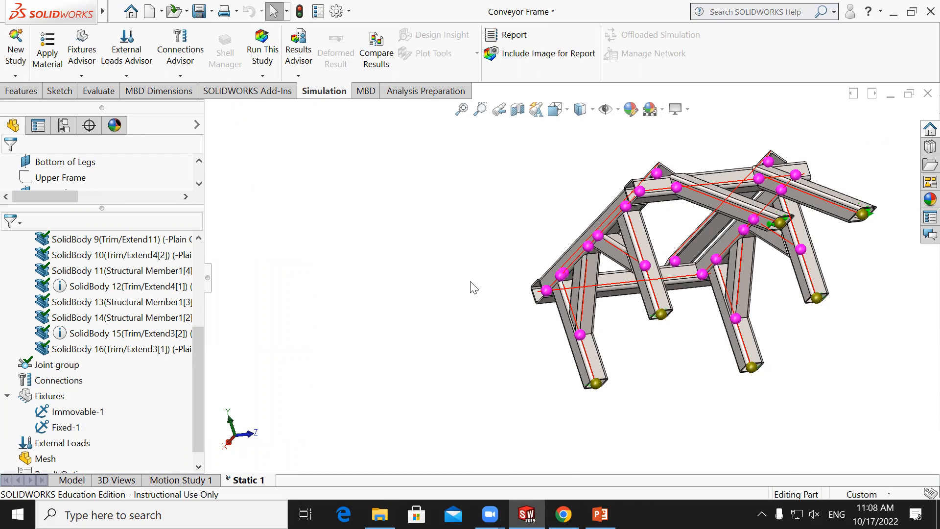
Show the frame in isometric view and start a new external force load
{"action": "middle_click_drag", "start_coordinate": [754, 323], "coordinate": [657, 237]}
{"action": "key", "text": "ctrl+7"}
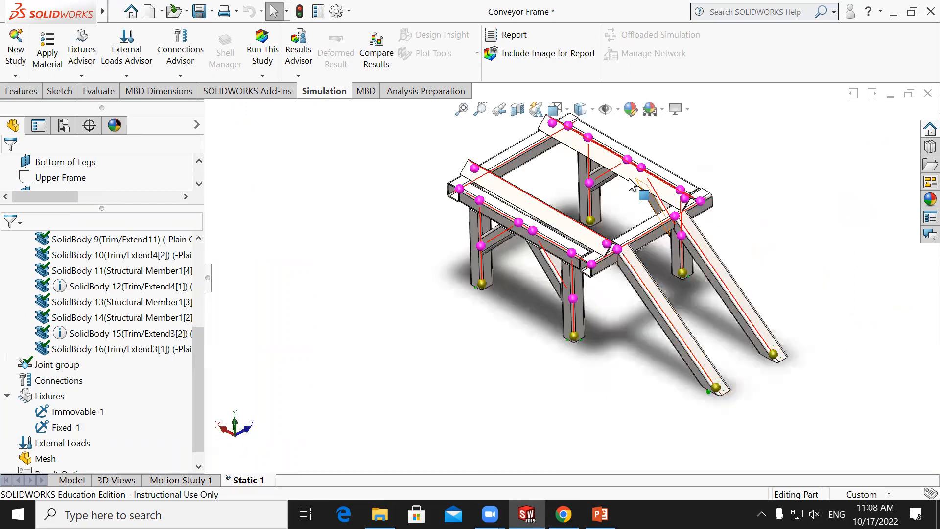
{"action": "scroll", "coordinate": [634, 185], "scroll_direction": "up", "scroll_amount": 1}
{"action": "scroll", "coordinate": [200, 355], "scroll_direction": "down", "scroll_amount": 1}
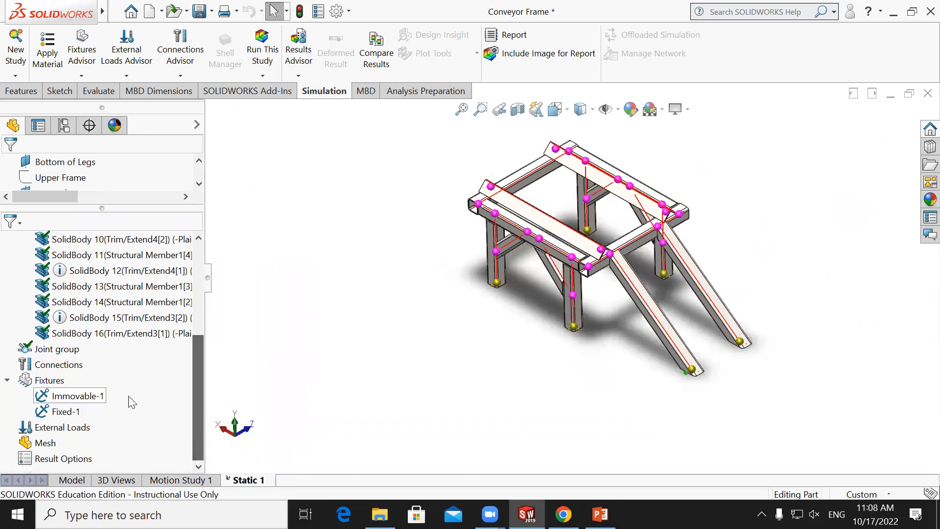
{"action": "right_click", "coordinate": [65, 428]}
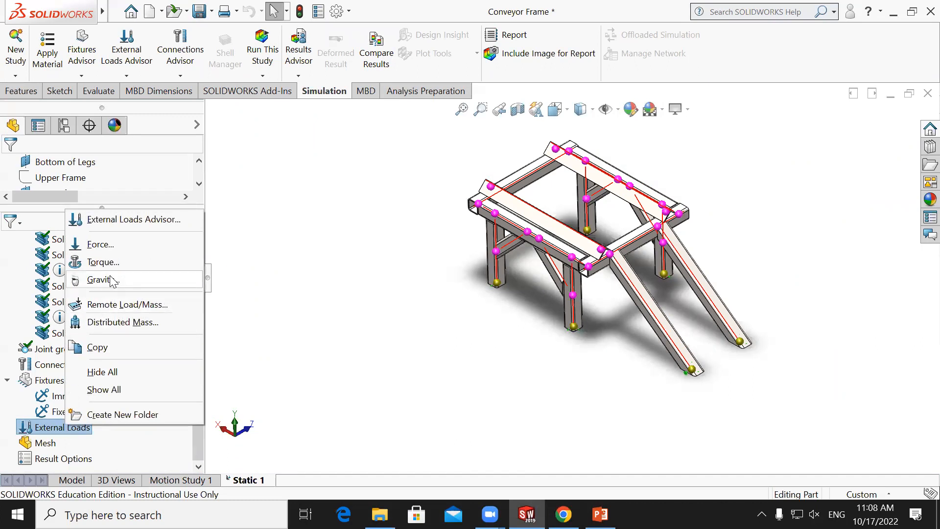
{"action": "left_click", "coordinate": [107, 245]}
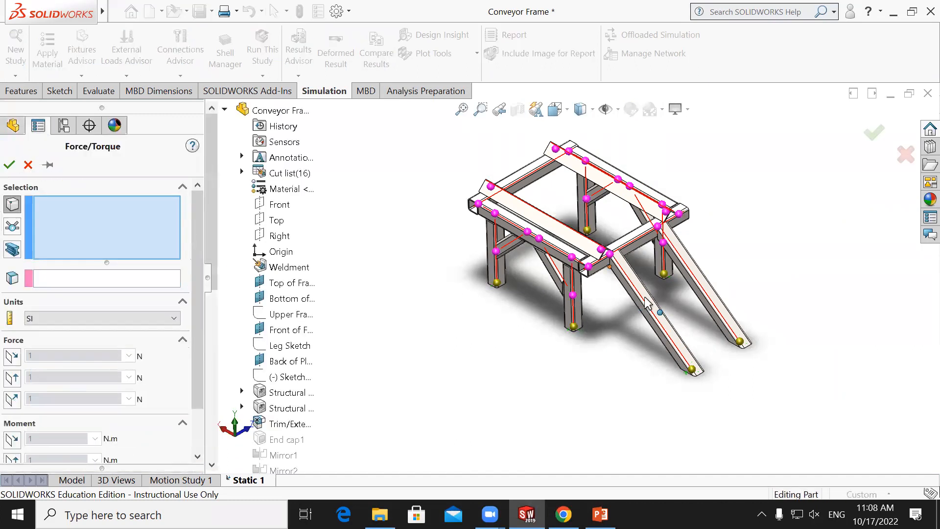
{"action": "left_click", "coordinate": [579, 239]}
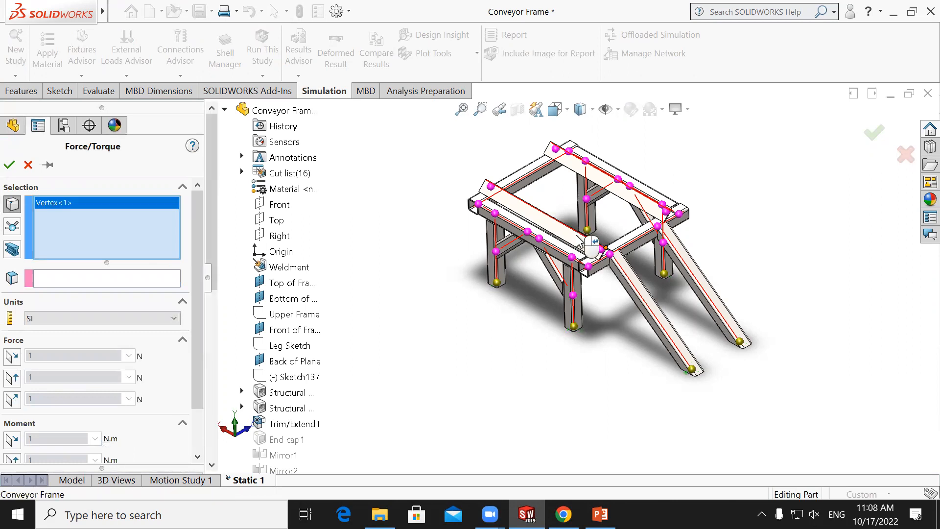
{"action": "right_click", "coordinate": [78, 201]}
{"action": "left_click", "coordinate": [108, 228]}
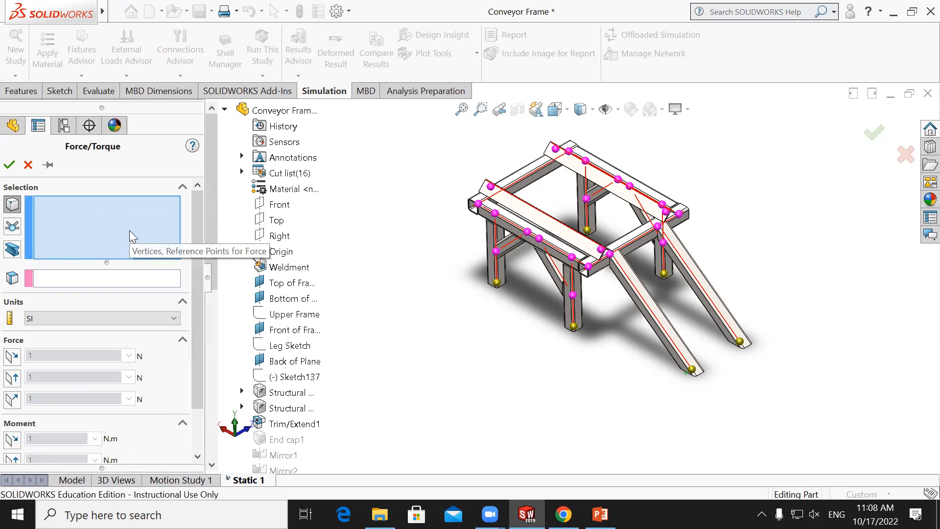
{"action": "left_click", "coordinate": [11, 210]}
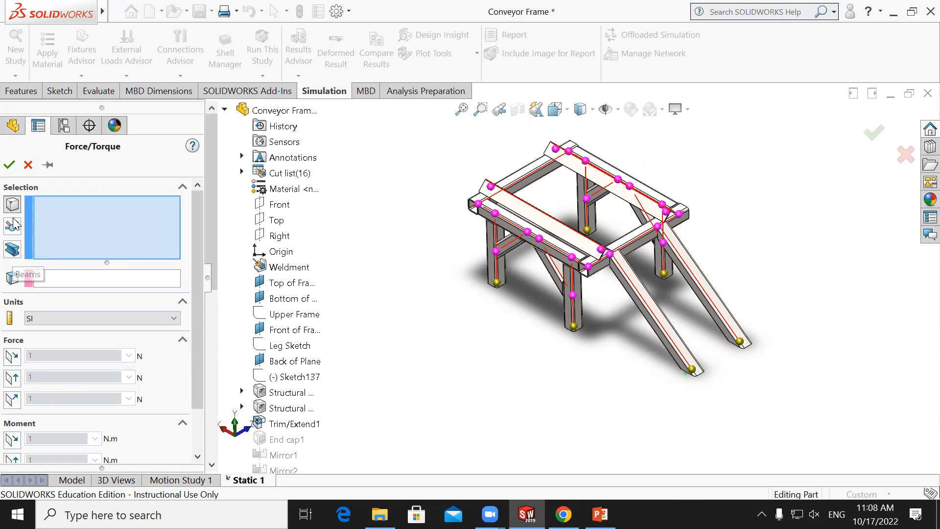
Assign the force to beams Structural Member3[2] and Structural Member3[1] on the upper frame, using the Top plane as direction reference
{"action": "left_click", "coordinate": [14, 250]}
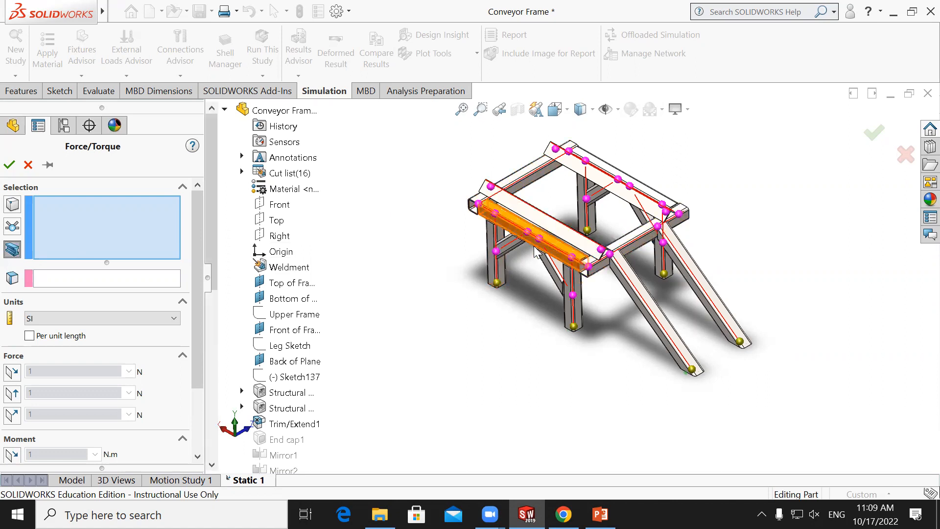
{"action": "left_click", "coordinate": [543, 229]}
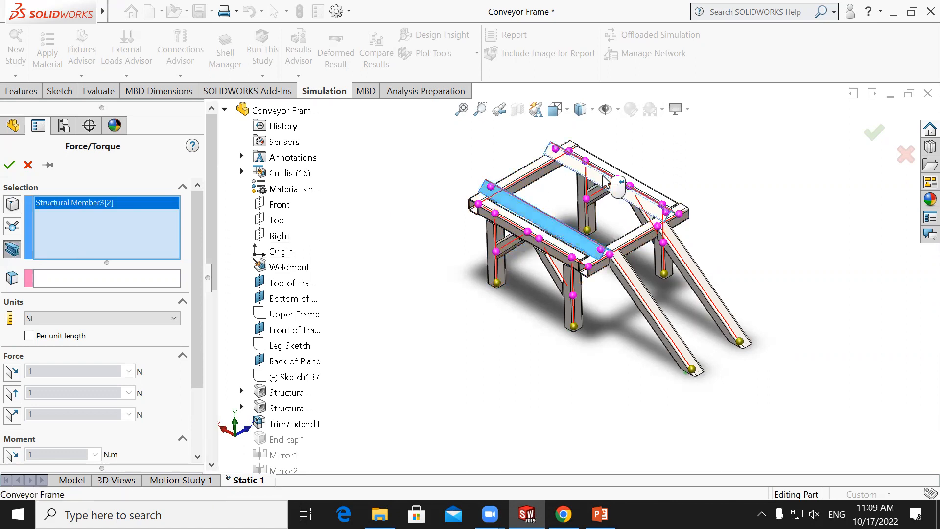
{"action": "left_click", "coordinate": [609, 182]}
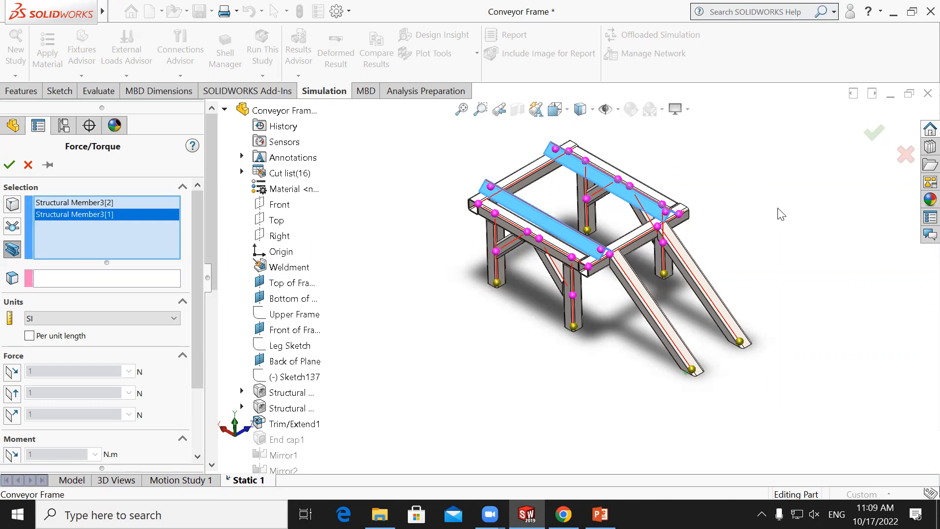
{"action": "left_click", "coordinate": [41, 280]}
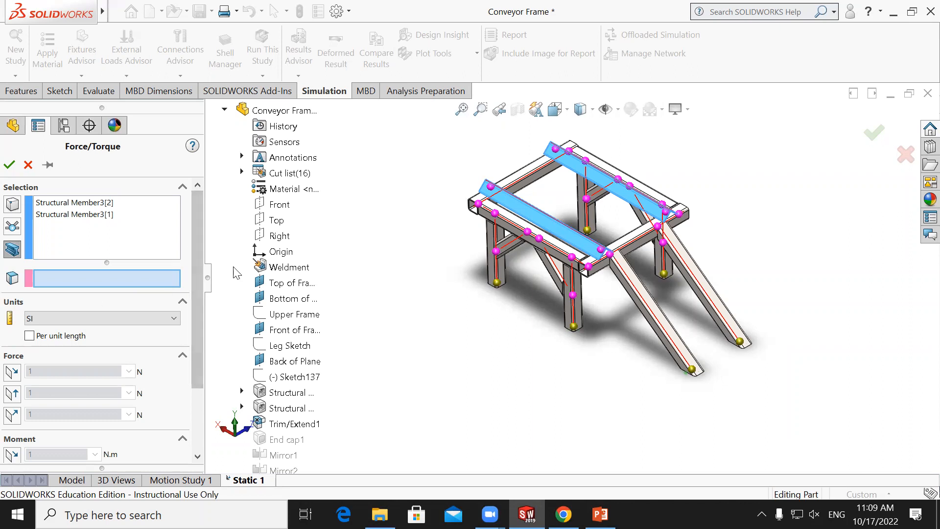
{"action": "left_click", "coordinate": [266, 224]}
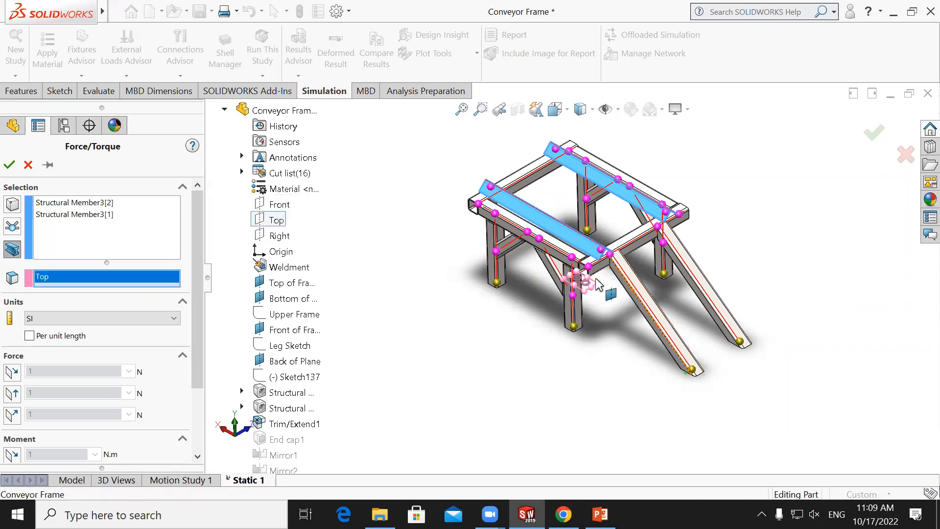
Set the force normal to the Top plane to 67000 N per beam, reverse its direction to point downward, and accept the load
{"action": "scroll", "coordinate": [554, 276], "scroll_direction": "up", "scroll_amount": 2}
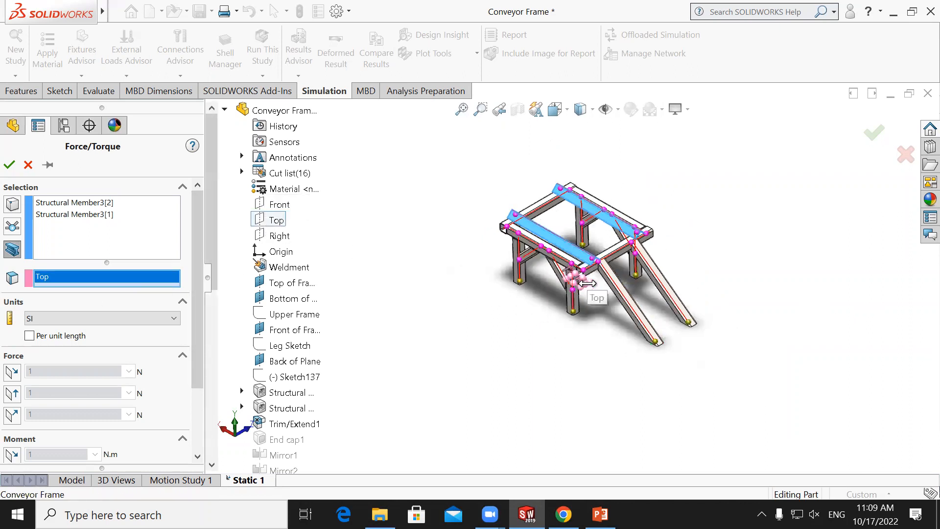
{"action": "scroll", "coordinate": [551, 275], "scroll_direction": "down", "scroll_amount": 4}
{"action": "scroll", "coordinate": [596, 294], "scroll_direction": "up", "scroll_amount": 1}
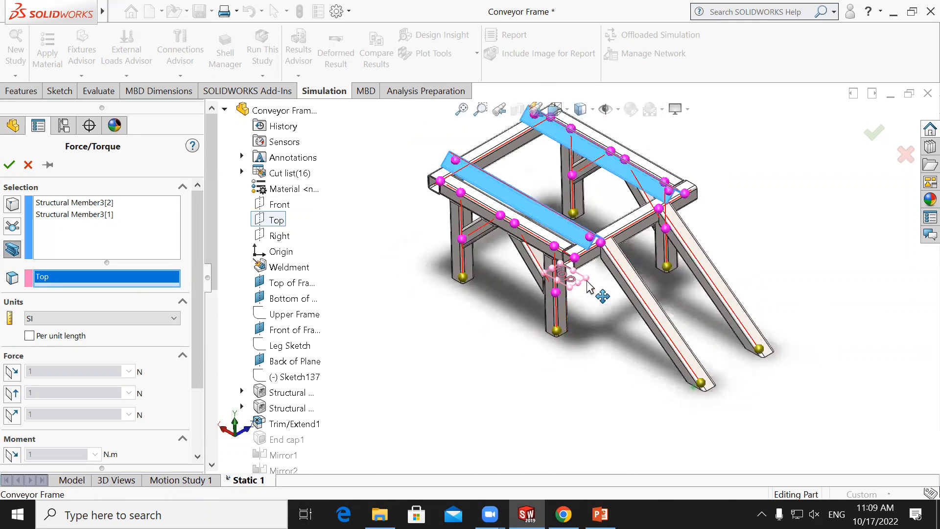
{"action": "left_click", "coordinate": [15, 417]}
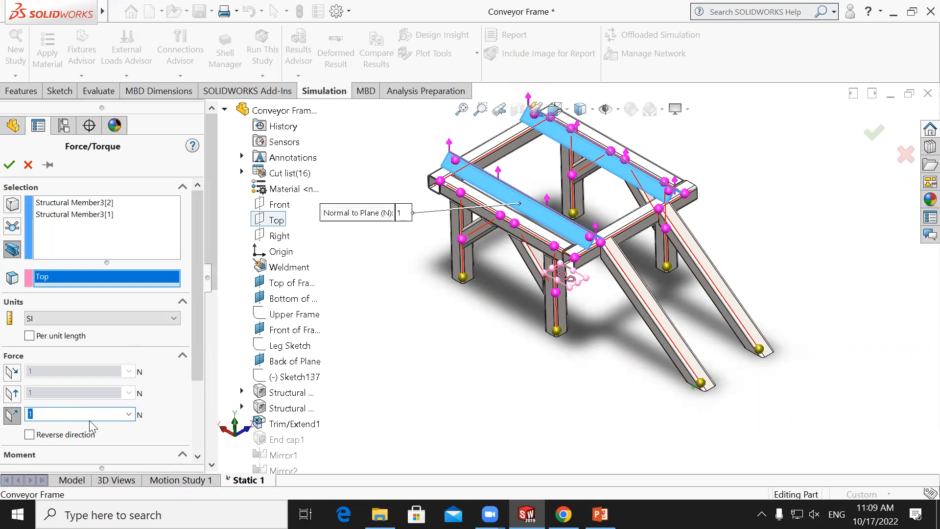
{"action": "type", "text": "67000"}
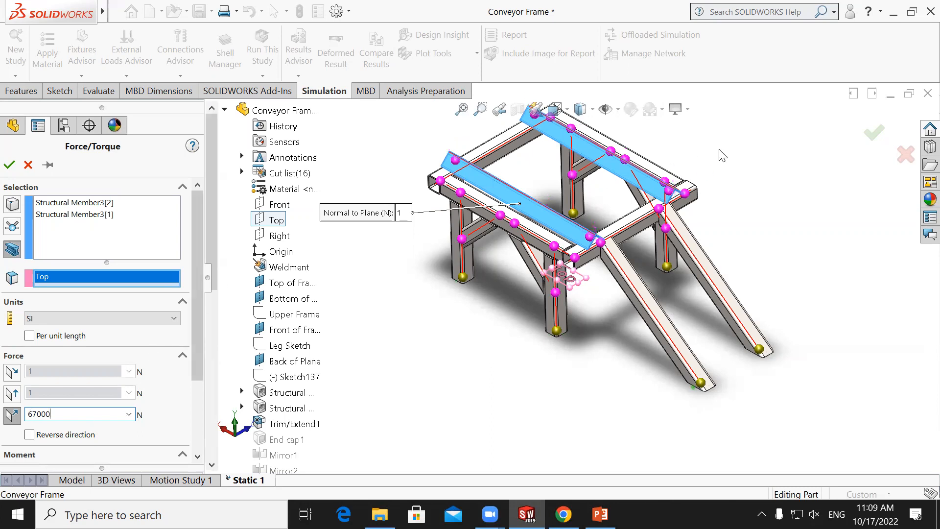
{"action": "scroll", "coordinate": [604, 199], "scroll_direction": "up", "scroll_amount": 2}
{"action": "scroll", "coordinate": [603, 198], "scroll_direction": "down", "scroll_amount": 2}
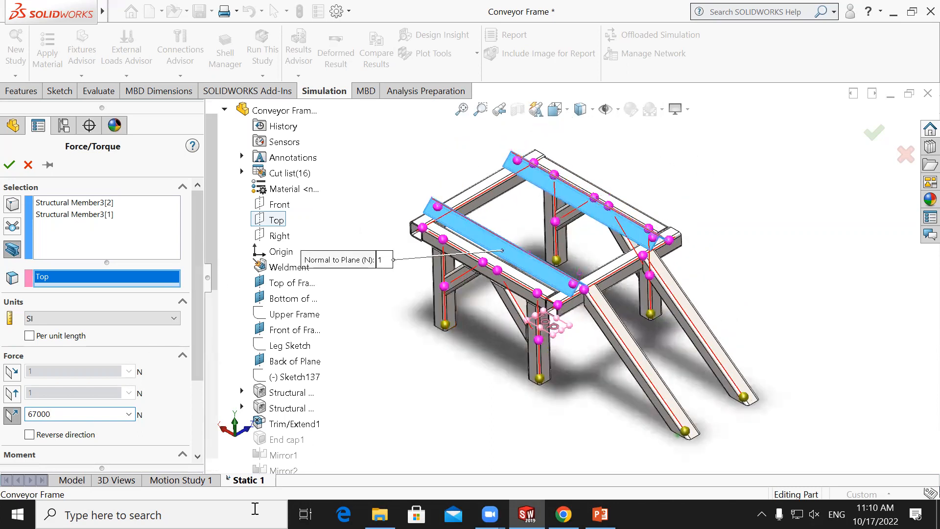
{"action": "left_click_drag", "start_coordinate": [196, 360], "coordinate": [197, 387]}
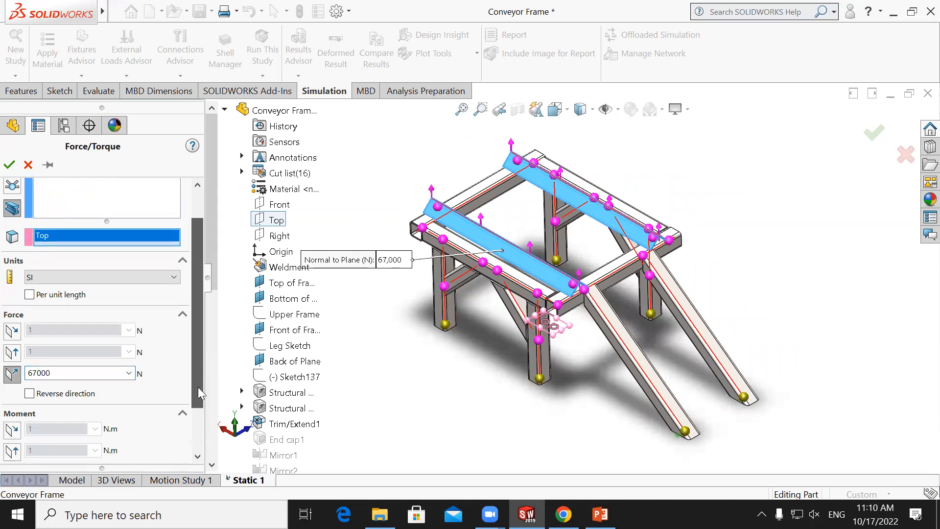
{"action": "left_click", "coordinate": [30, 393]}
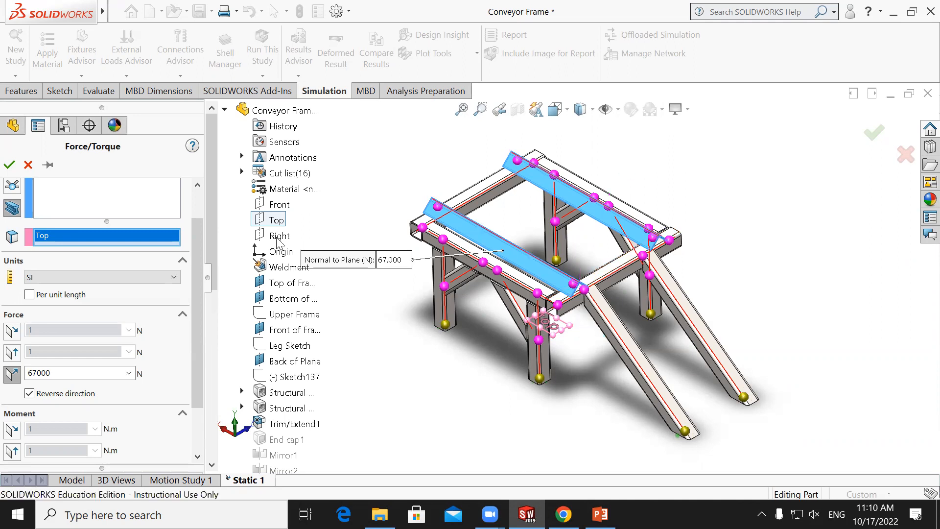
{"action": "left_click", "coordinate": [9, 165]}
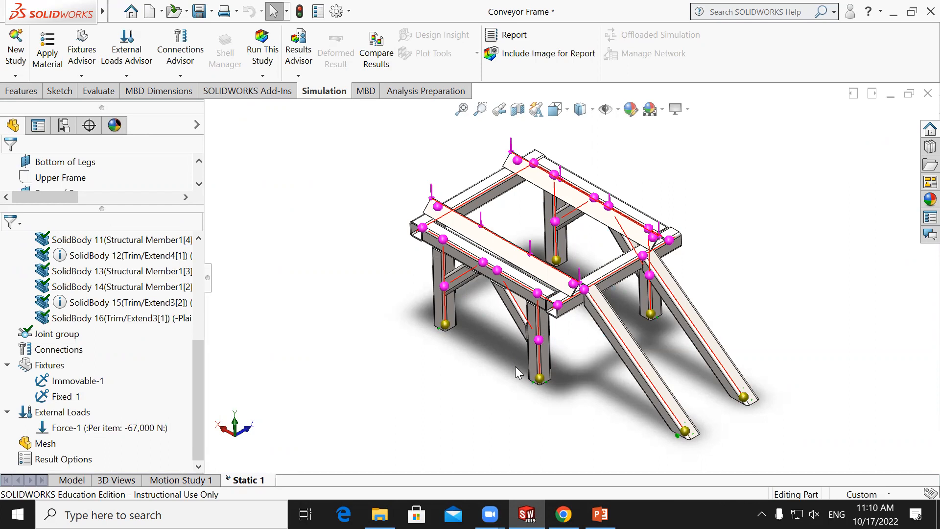
Start a new external force load on the upper frame's near corner joint, Joint<59, 1>, using the Front plane as direction reference
{"action": "right_click", "coordinate": [69, 412]}
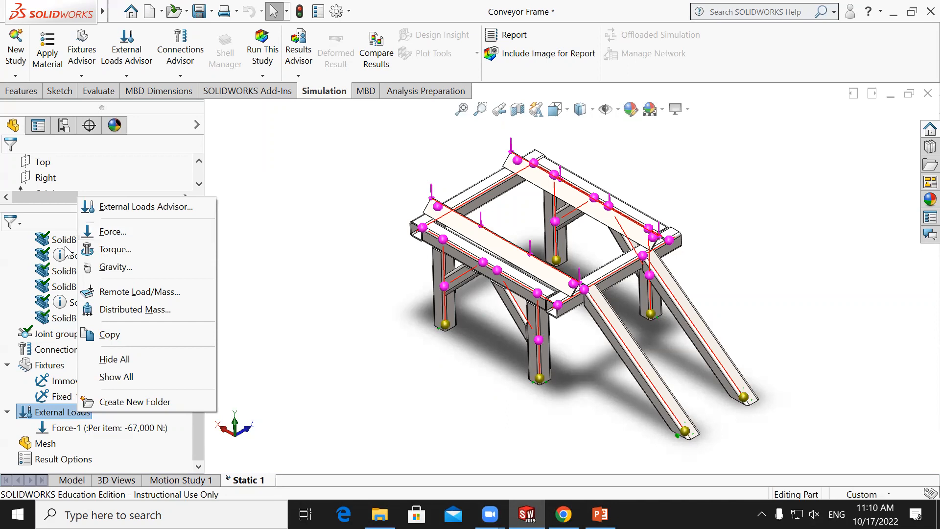
{"action": "left_click", "coordinate": [113, 235]}
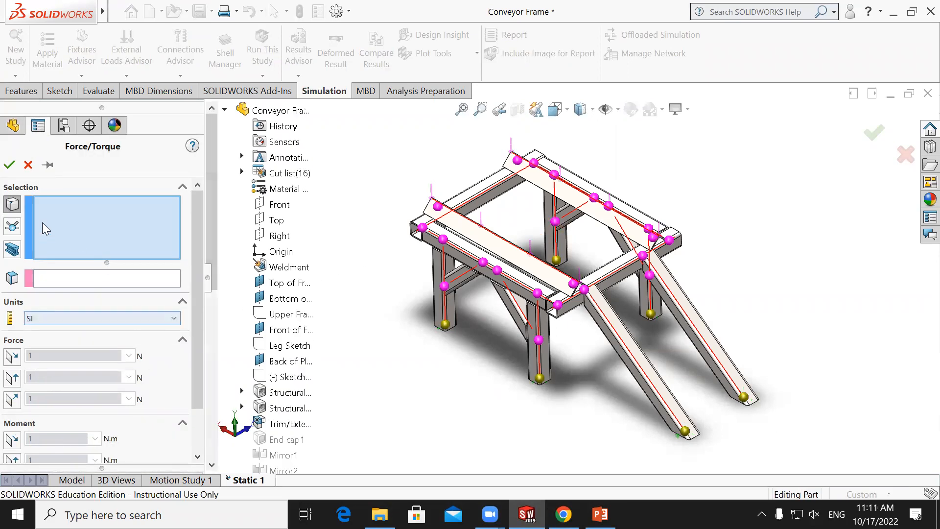
{"action": "left_click", "coordinate": [13, 228]}
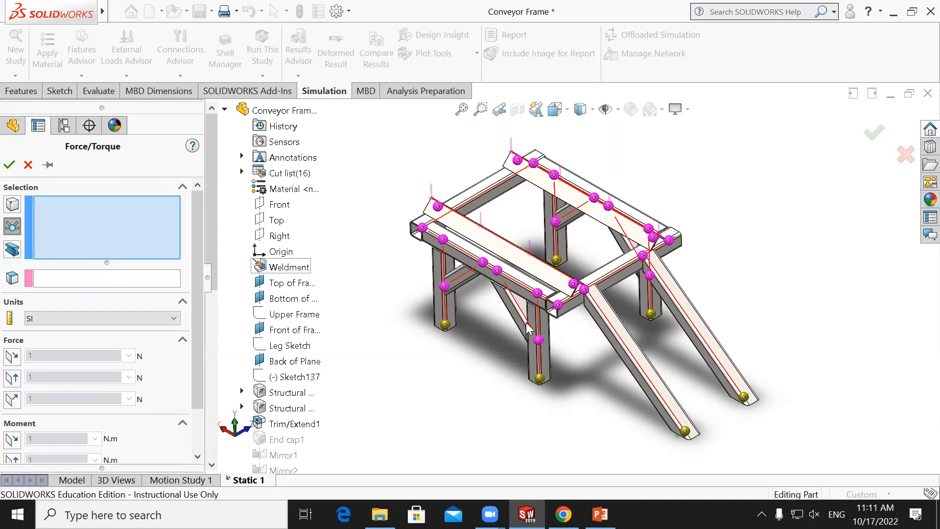
{"action": "scroll", "coordinate": [563, 301], "scroll_direction": "down", "scroll_amount": 3}
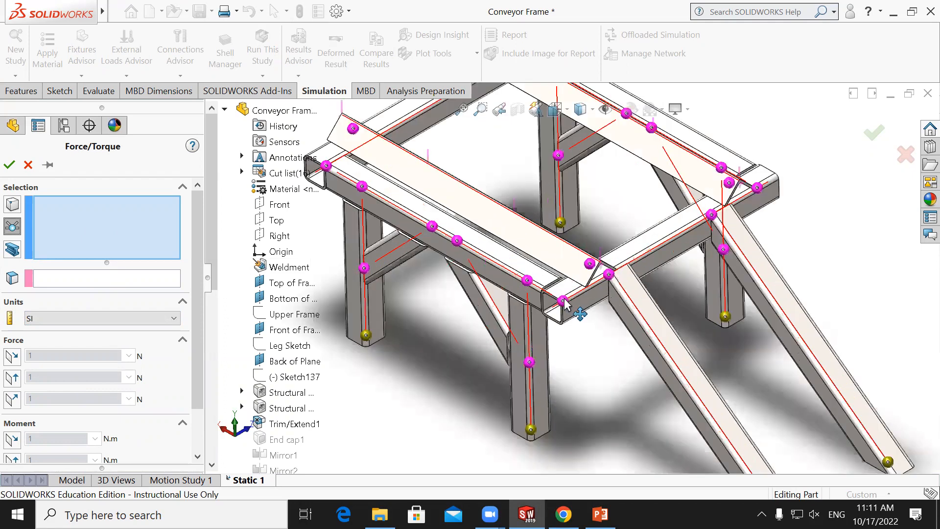
{"action": "scroll", "coordinate": [566, 300], "scroll_direction": "down", "scroll_amount": 2}
{"action": "left_click", "coordinate": [565, 299]}
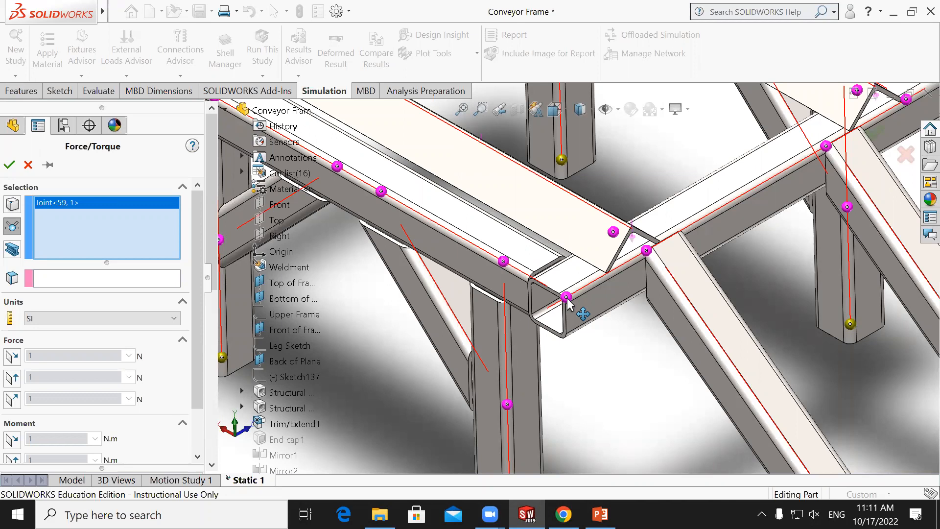
{"action": "left_click", "coordinate": [107, 278]}
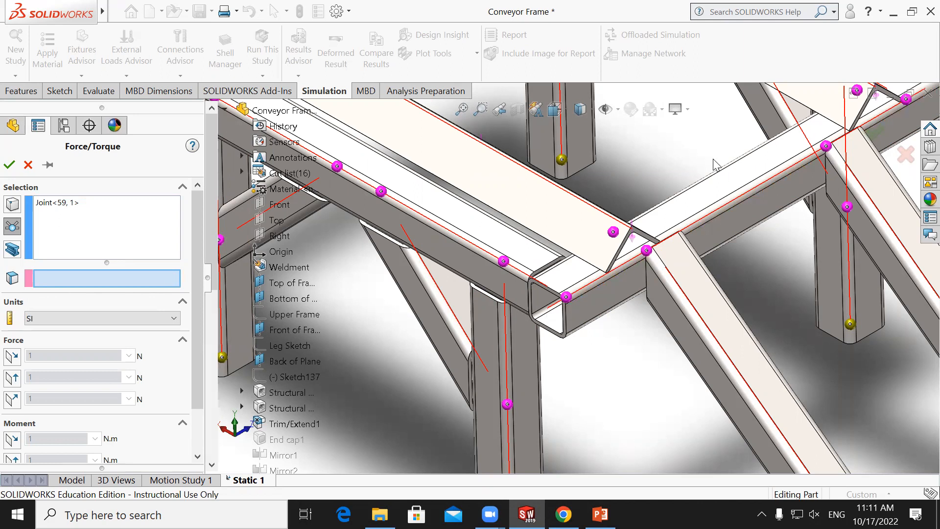
{"action": "left_click", "coordinate": [282, 206]}
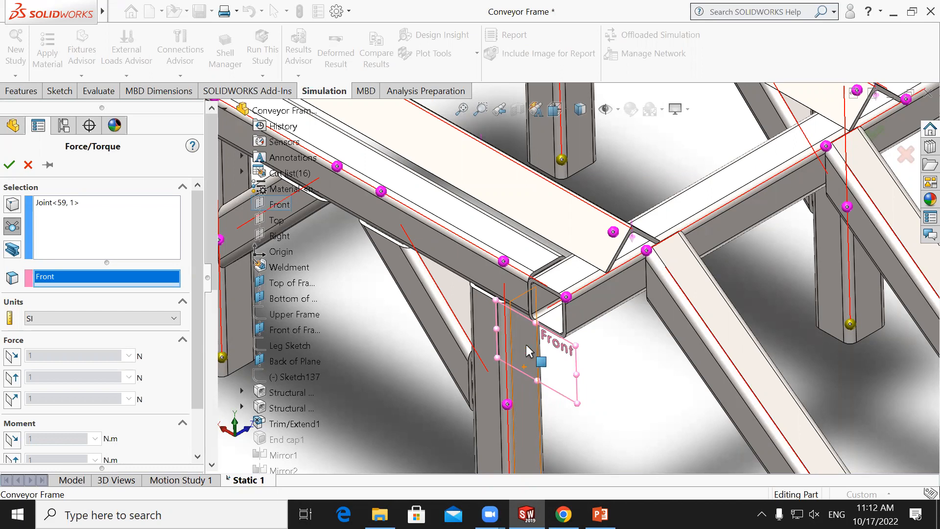
Set the joint's force normal to the Front plane to 45000 N and its moment along plane direction 1 to 2260 N.m
{"action": "left_click_drag", "start_coordinate": [200, 279], "coordinate": [200, 298]}
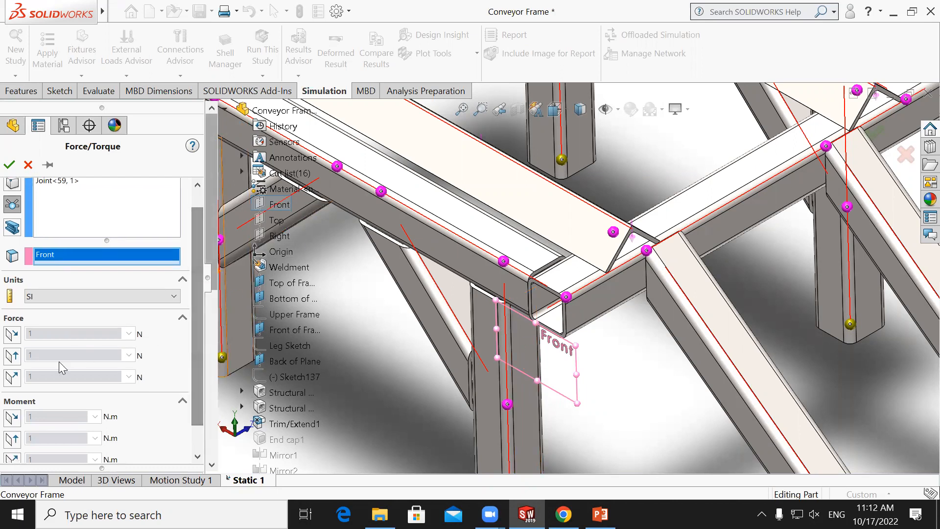
{"action": "left_click", "coordinate": [12, 377]}
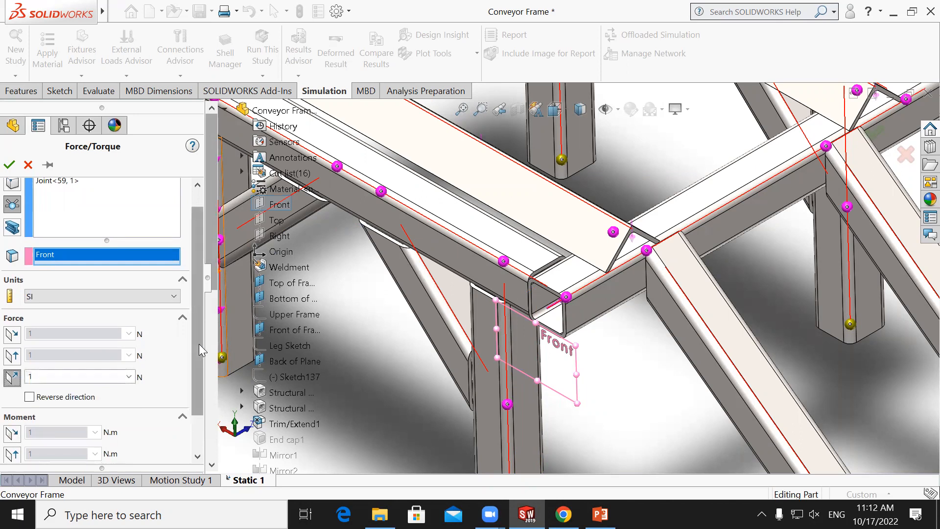
{"action": "scroll", "coordinate": [199, 343], "scroll_direction": "down", "scroll_amount": 3}
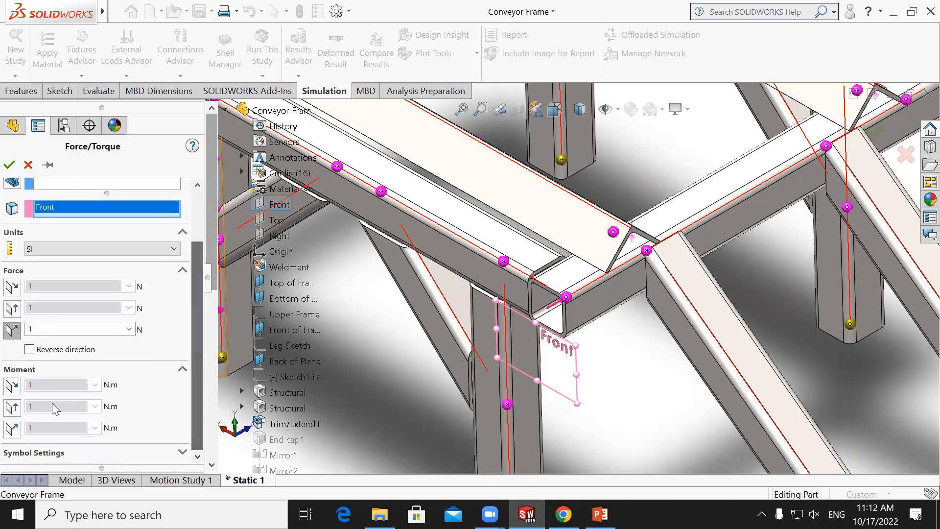
{"action": "left_click", "coordinate": [12, 385]}
{"action": "scroll", "coordinate": [13, 386], "scroll_direction": "up", "scroll_amount": 4}
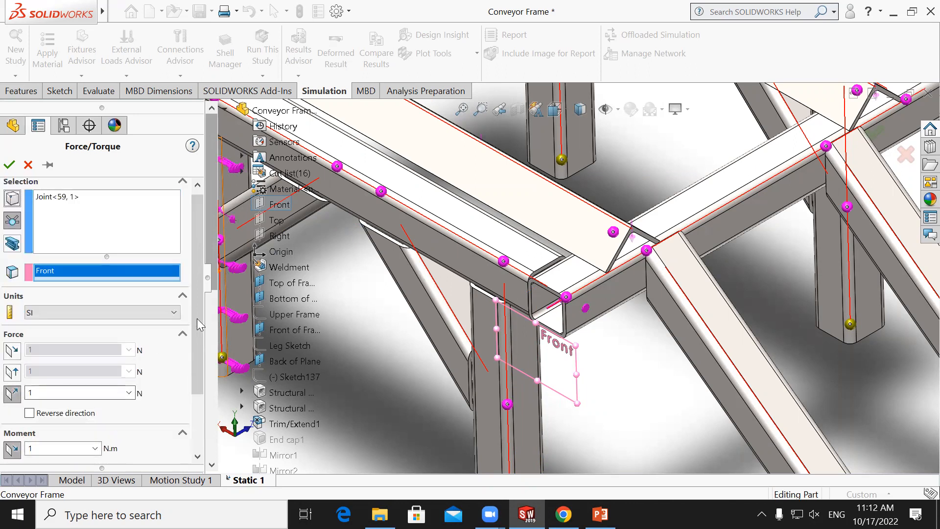
{"action": "scroll", "coordinate": [5, 312], "scroll_direction": "down", "scroll_amount": 4}
{"action": "left_click", "coordinate": [29, 321]}
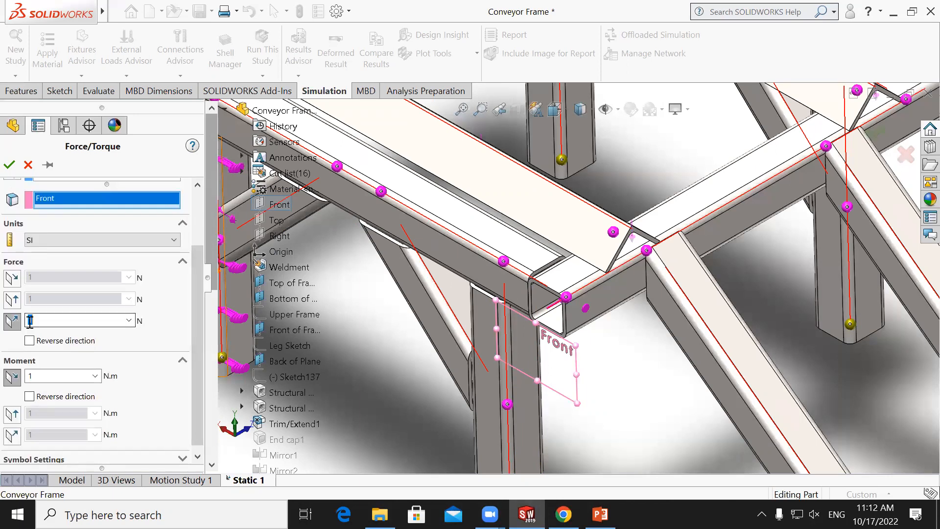
{"action": "type", "text": "45000"}
{"action": "left_click", "coordinate": [39, 376]}
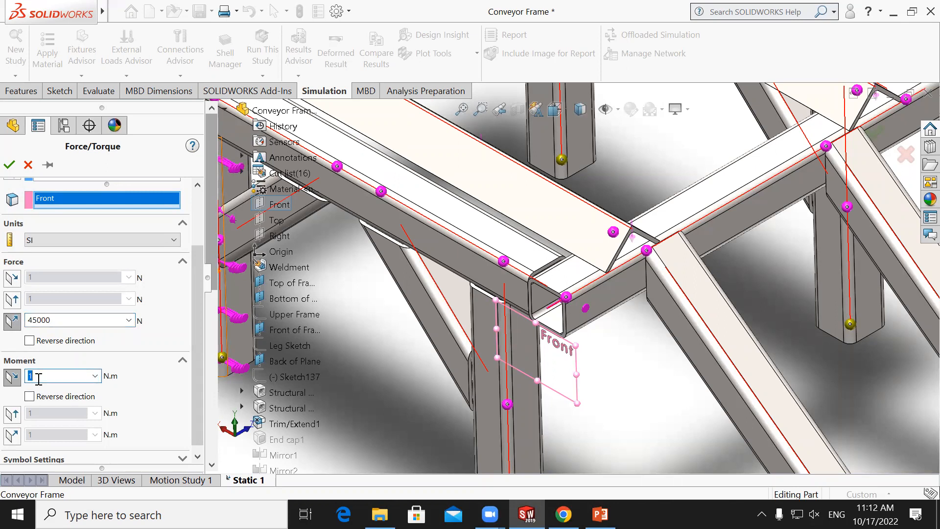
{"action": "type", "text": "2260"}
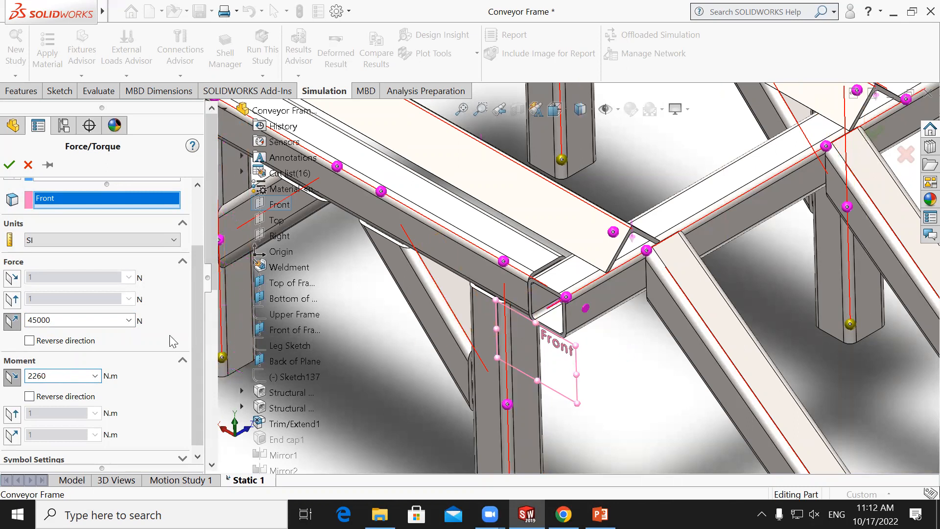
Change the joint load's symbol color to green and its symbol size to 200, and accept the load
{"action": "scroll", "coordinate": [171, 399], "scroll_direction": "down", "scroll_amount": 1}
{"action": "left_click", "coordinate": [85, 457]}
{"action": "scroll", "coordinate": [98, 422], "scroll_direction": "down", "scroll_amount": 3}
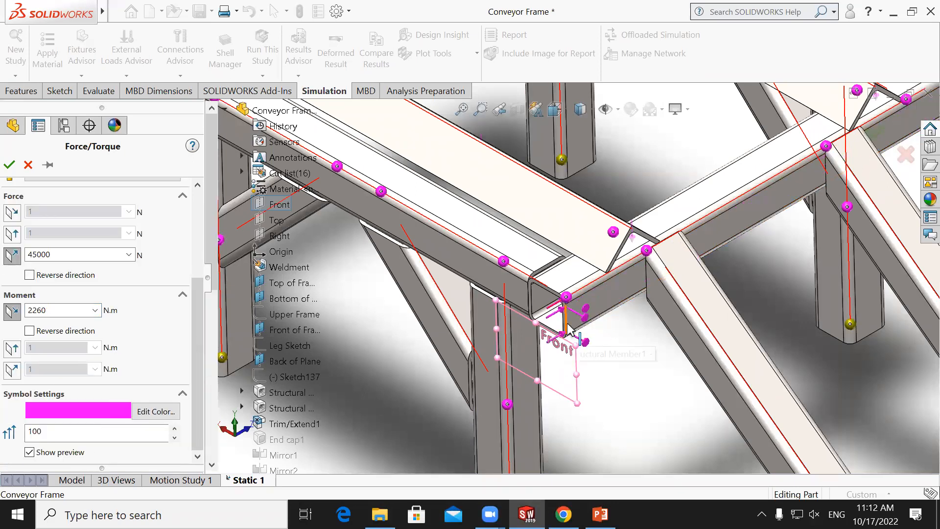
{"action": "scroll", "coordinate": [587, 318], "scroll_direction": "up", "scroll_amount": 3}
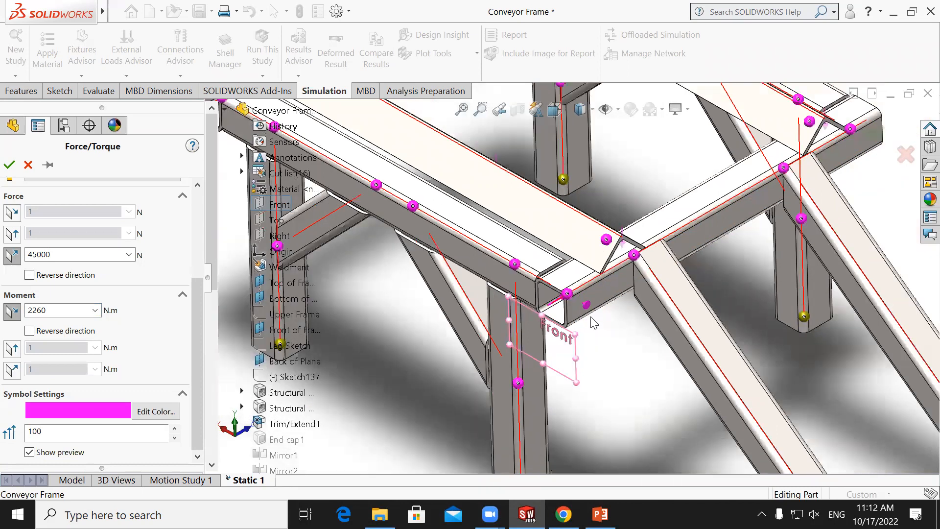
{"action": "scroll", "coordinate": [577, 306], "scroll_direction": "down", "scroll_amount": 4}
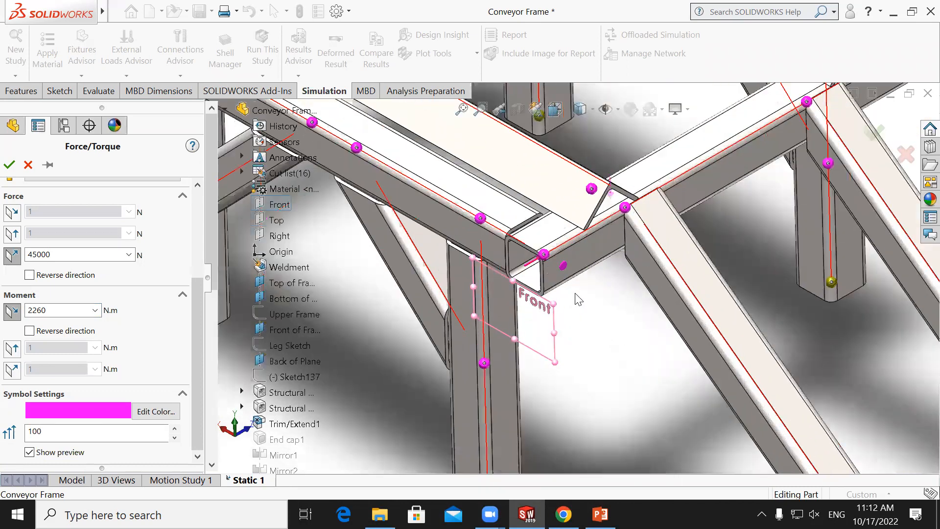
{"action": "scroll", "coordinate": [561, 293], "scroll_direction": "up", "scroll_amount": 4}
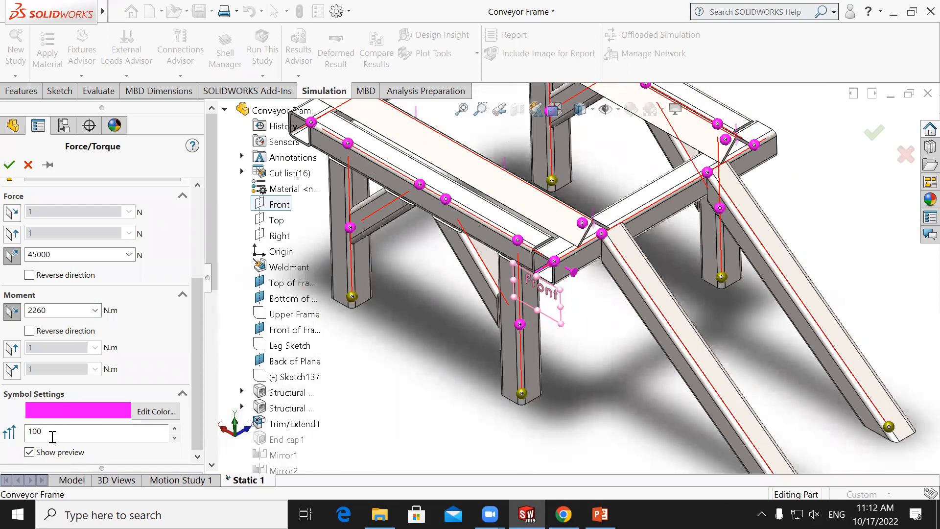
{"action": "left_click", "coordinate": [153, 411]}
{"action": "left_click", "coordinate": [440, 204]}
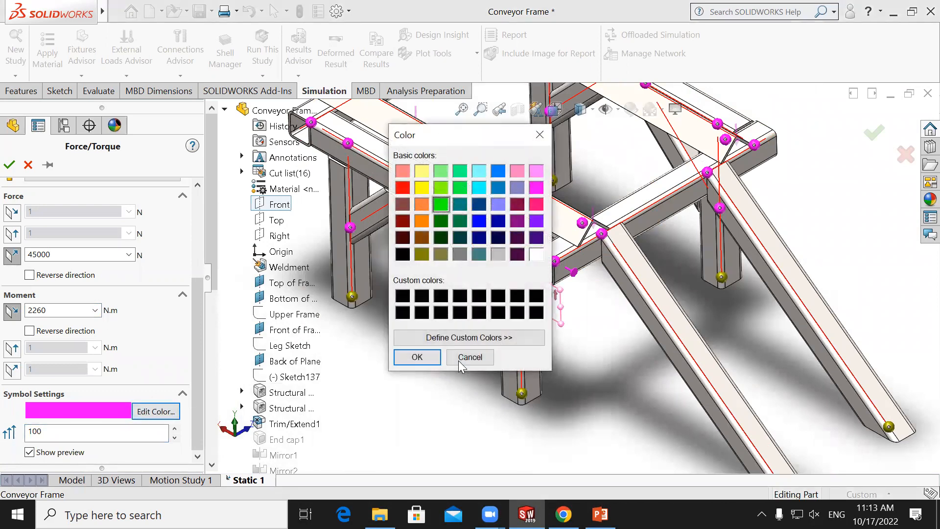
{"action": "left_click", "coordinate": [434, 360]}
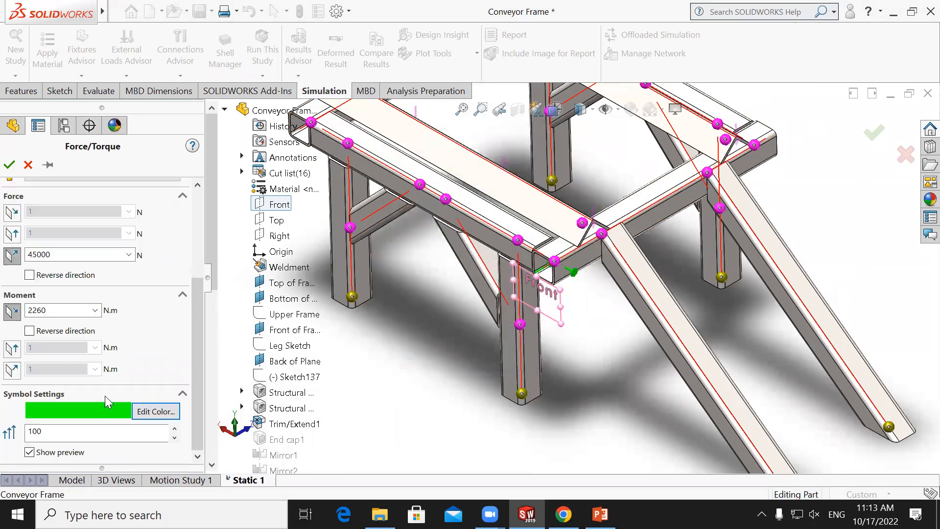
{"action": "left_click_drag", "start_coordinate": [59, 431], "coordinate": [27, 430]}
{"action": "type", "text": "200"}
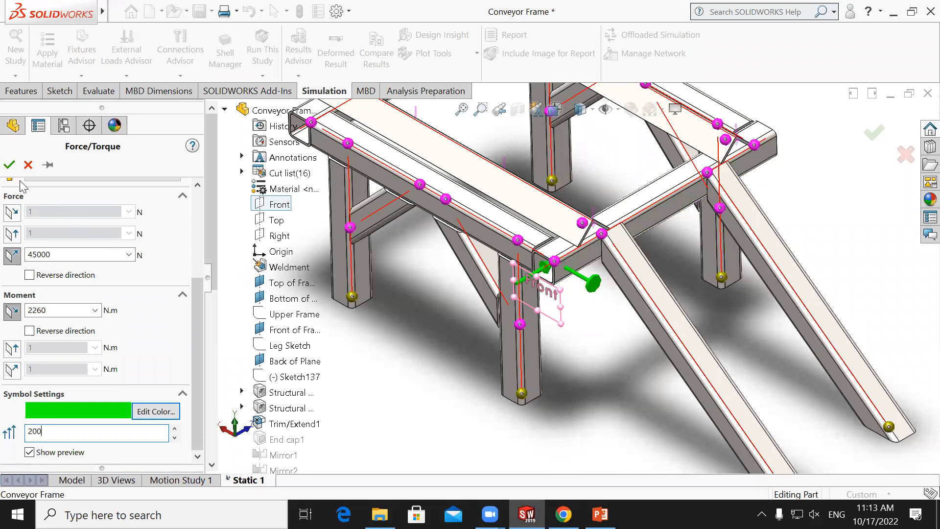
{"action": "left_click", "coordinate": [9, 165]}
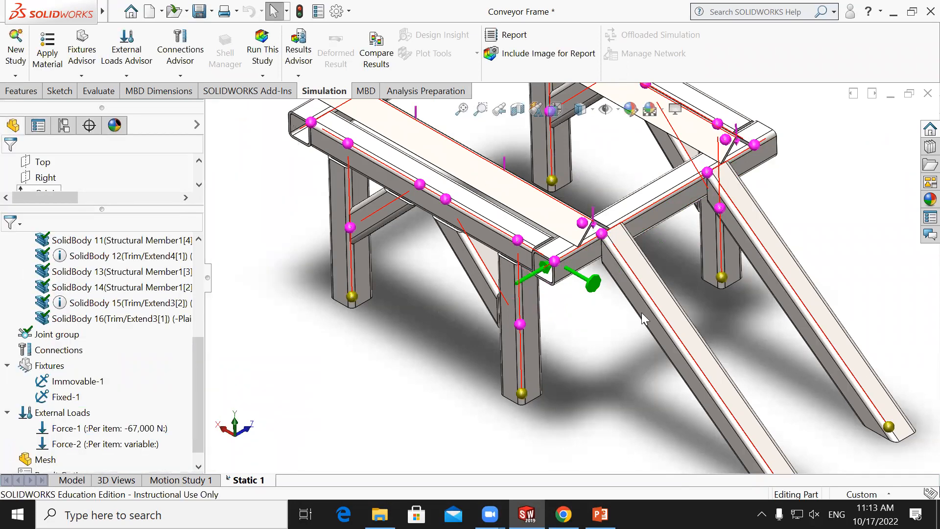
Create the beam mesh for the whole frame in the static study
{"action": "scroll", "coordinate": [613, 370], "scroll_direction": "up", "scroll_amount": 2}
{"action": "scroll", "coordinate": [612, 370], "scroll_direction": "up", "scroll_amount": 1}
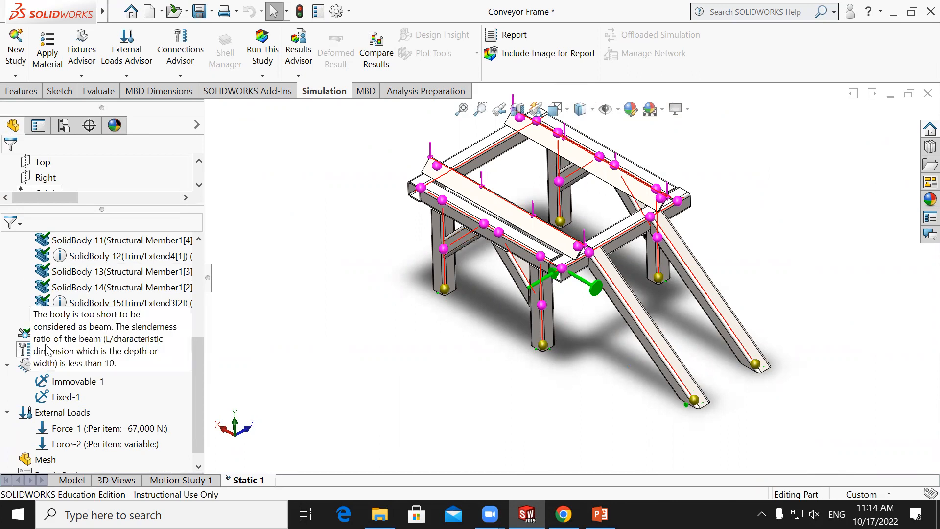
{"action": "scroll", "coordinate": [74, 392], "scroll_direction": "down", "scroll_amount": 1}
{"action": "right_click", "coordinate": [45, 444]}
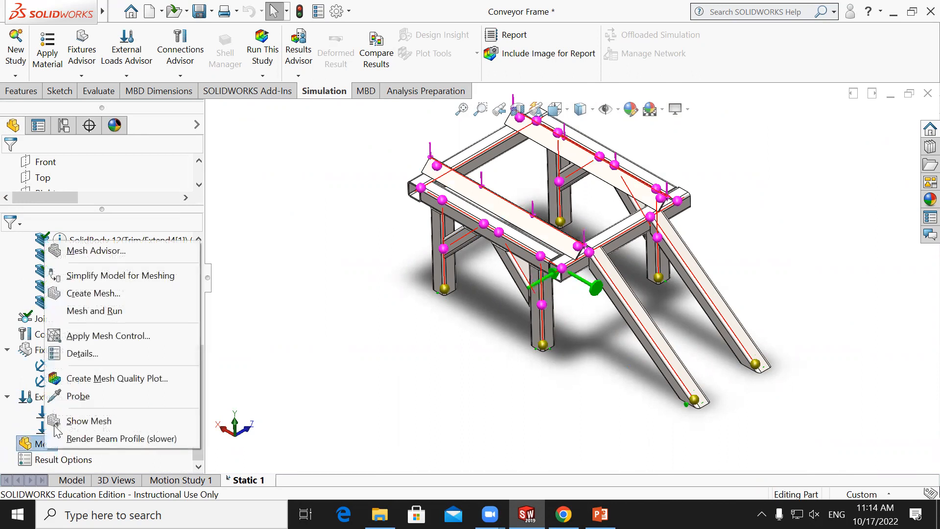
{"action": "left_click", "coordinate": [81, 296]}
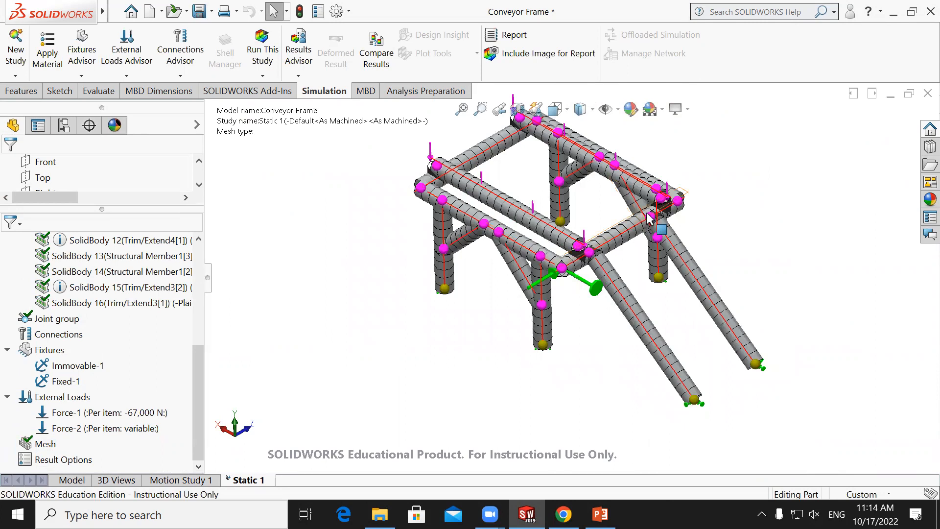
{"action": "key", "text": "f"}
{"action": "scroll", "coordinate": [669, 289], "scroll_direction": "down", "scroll_amount": 4}
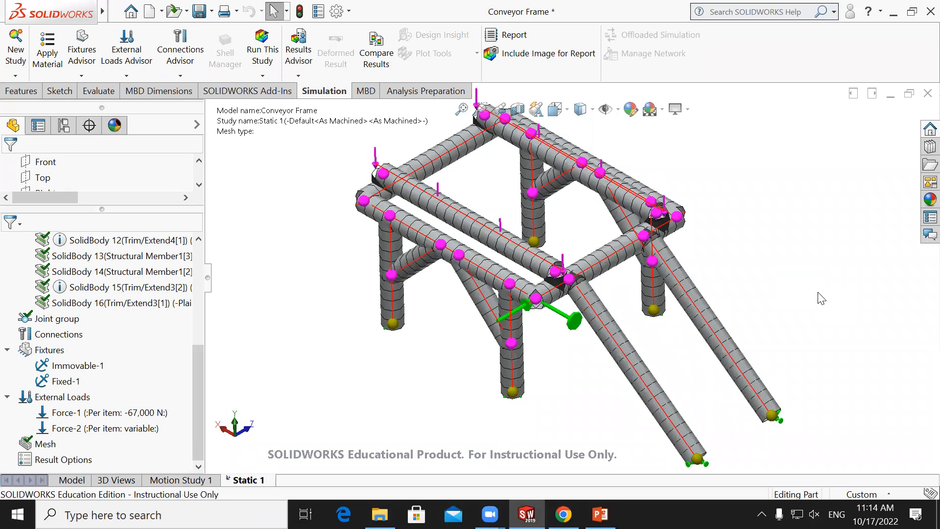
{"action": "right_click", "coordinate": [38, 446]}
{"action": "left_click", "coordinate": [98, 294]}
Enable rendering of beam profiles and shell thicknesses in the Simulation default mesh options, and recreate the frame's mesh
{"action": "left_click", "coordinate": [117, 11]}
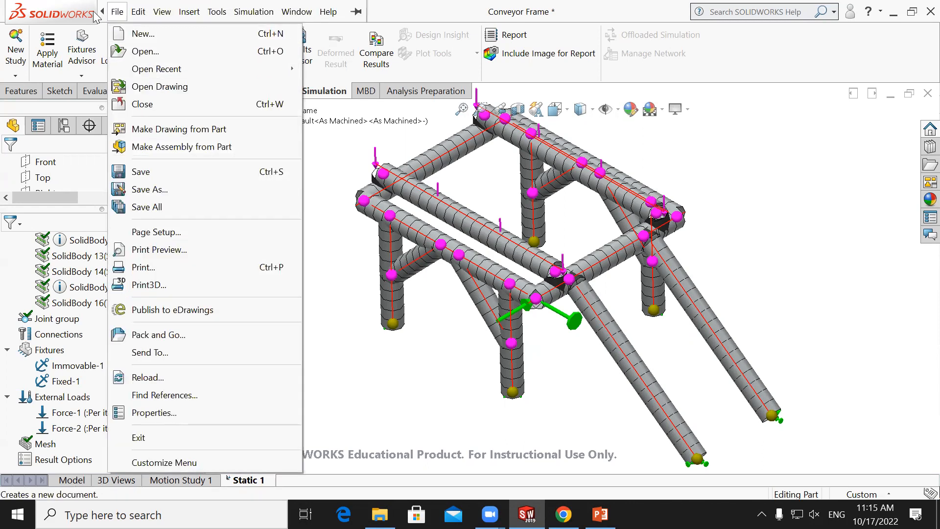
{"action": "left_click", "coordinate": [351, 168]}
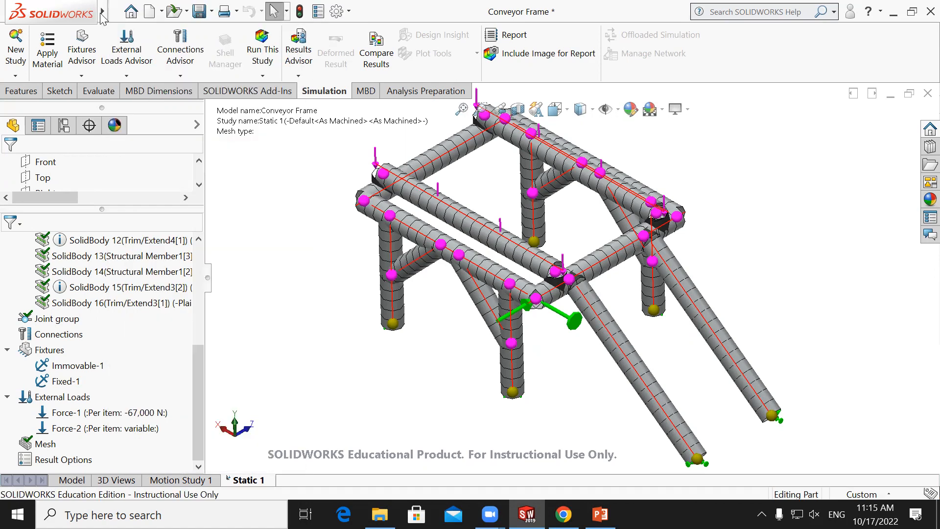
{"action": "left_click", "coordinate": [254, 12]}
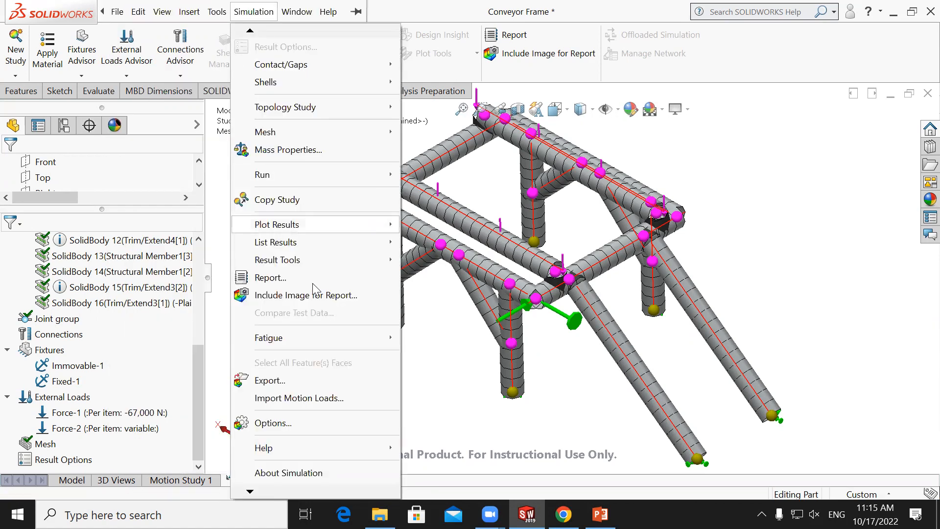
{"action": "left_click", "coordinate": [286, 423]}
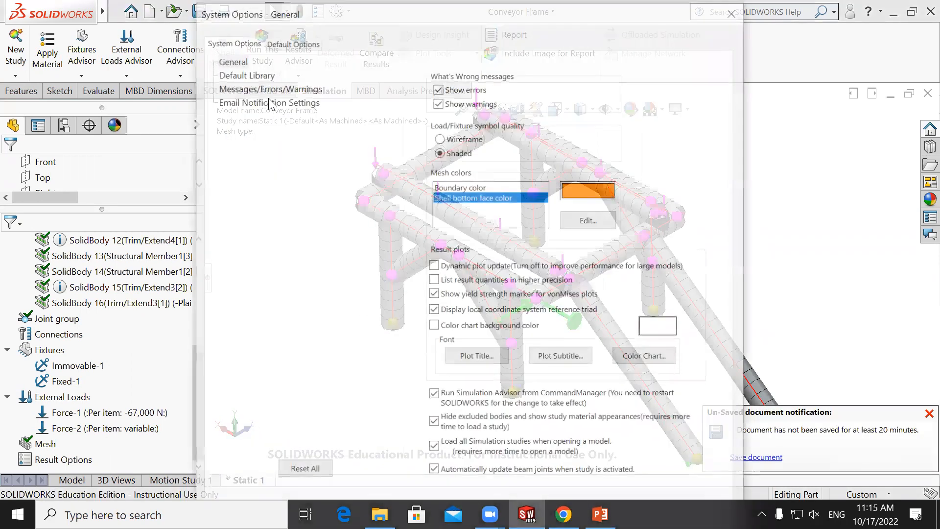
{"action": "left_click", "coordinate": [291, 42]}
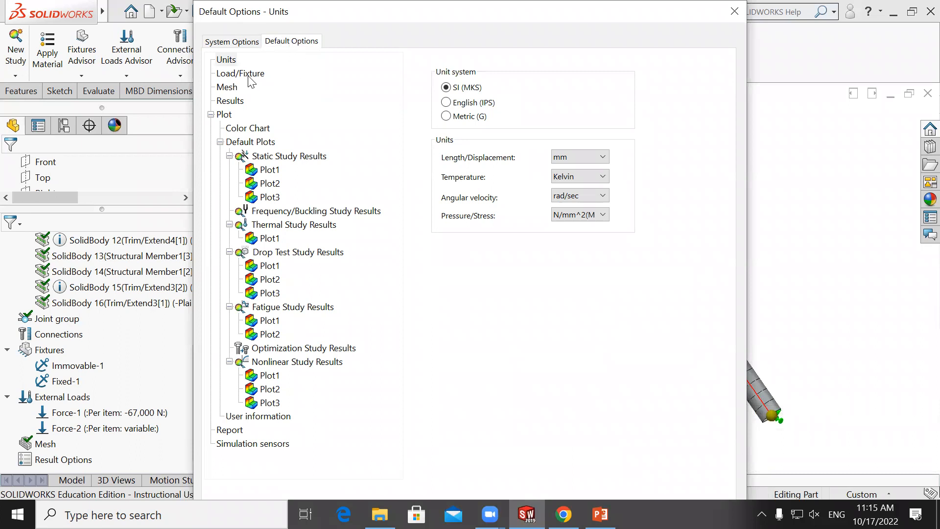
{"action": "left_click", "coordinate": [229, 88]}
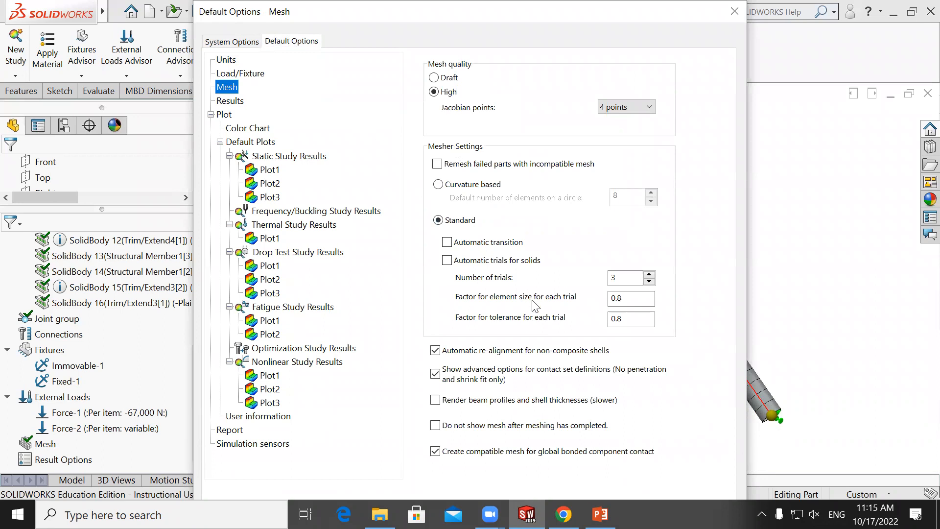
{"action": "left_click", "coordinate": [435, 401]}
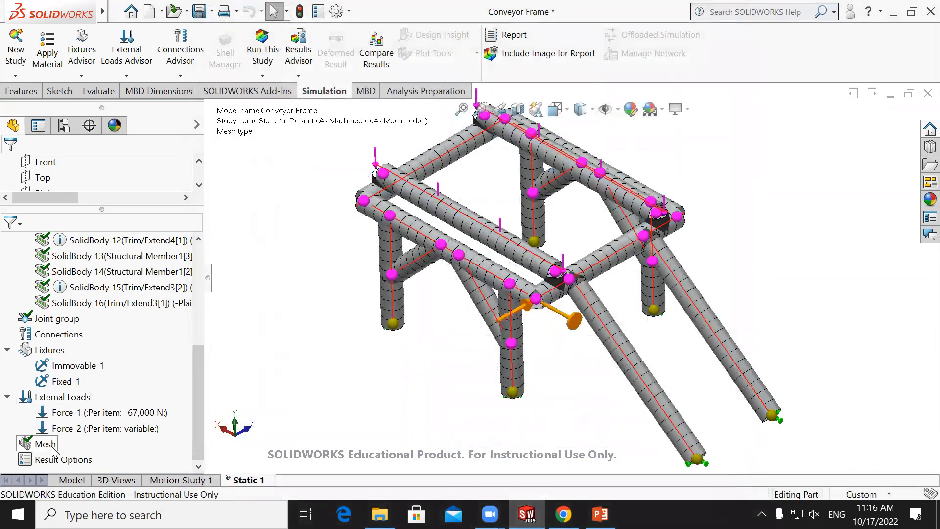
{"action": "right_click", "coordinate": [50, 447]}
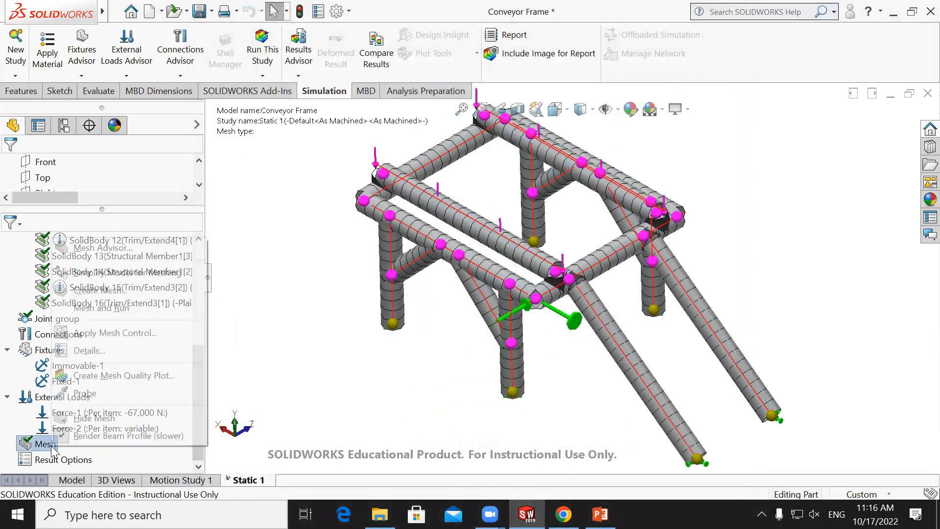
{"action": "left_click", "coordinate": [82, 289]}
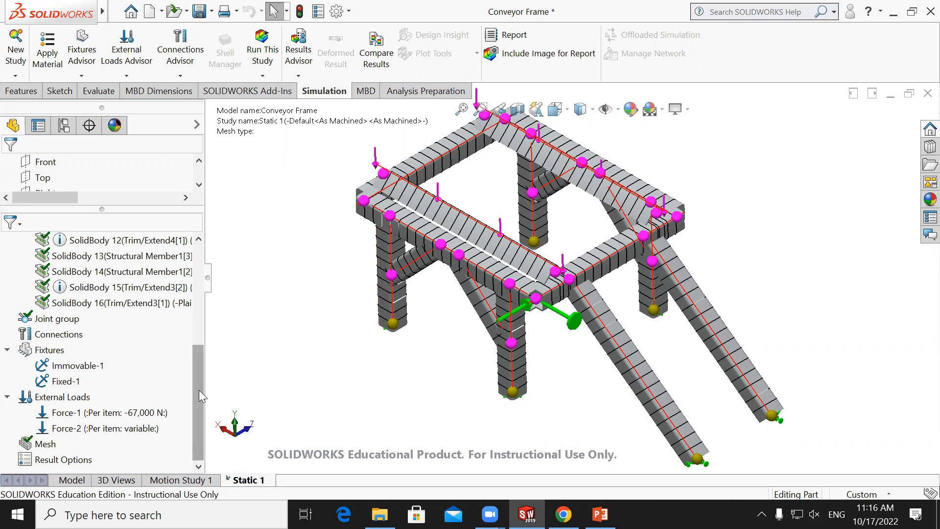
Run the static study and display the resultant displacement plot of the frame
{"action": "left_click", "coordinate": [260, 49]}
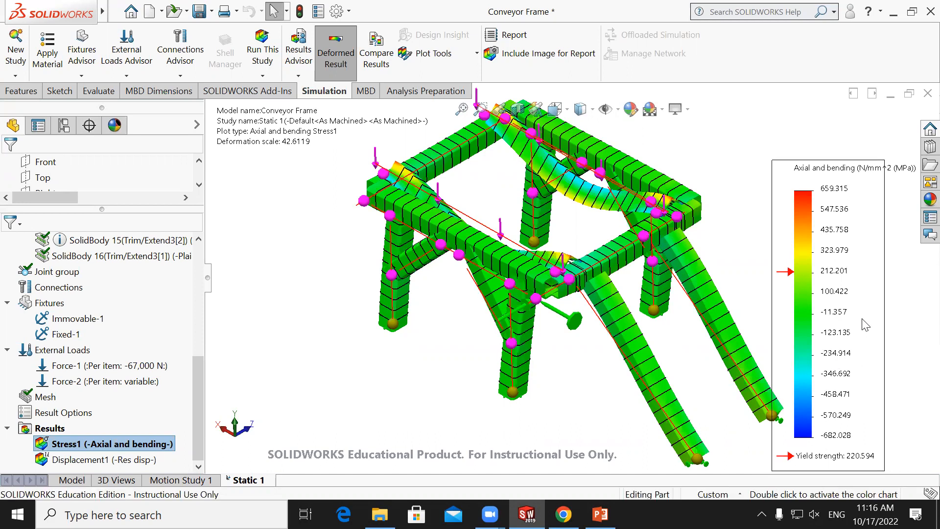
{"action": "scroll", "coordinate": [694, 252], "scroll_direction": "up", "scroll_amount": 1}
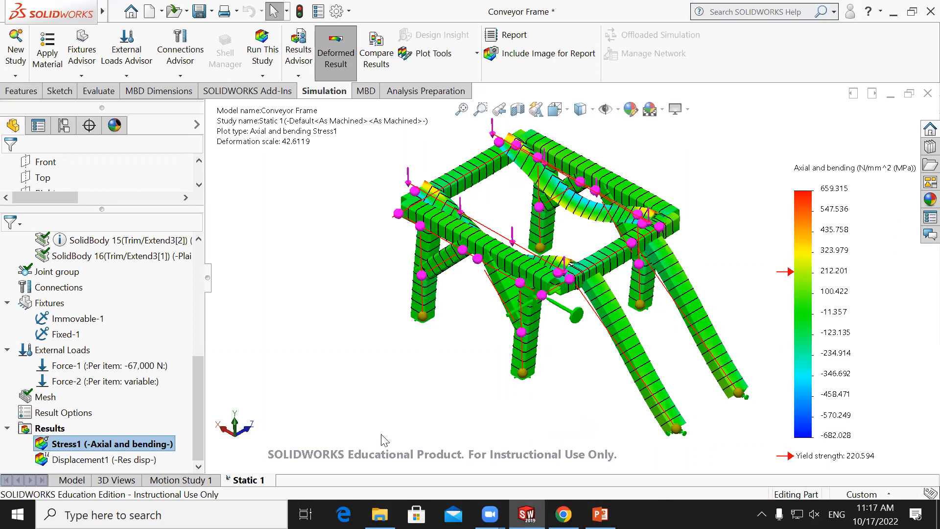
{"action": "double_click", "coordinate": [134, 460]}
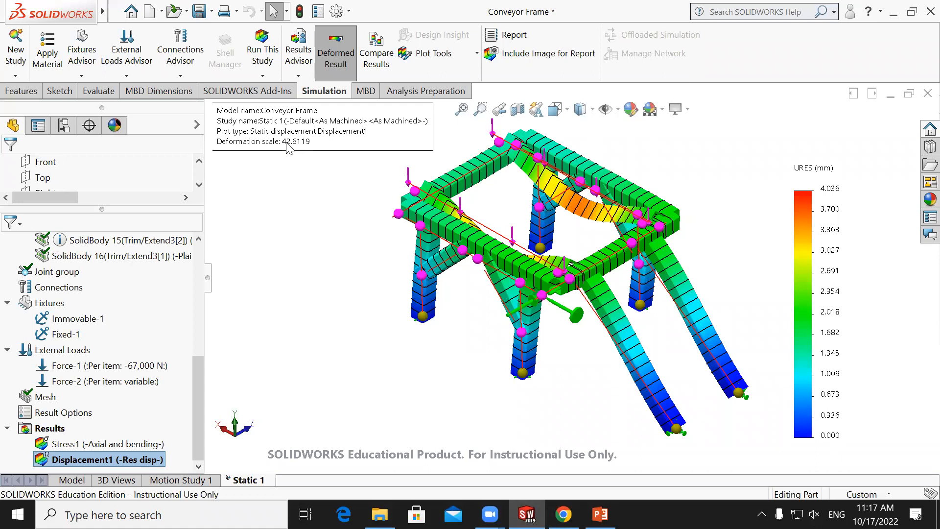
Define a new stress plot showing Shear in DIR 1 in N/mm^2 (MPa), with the deformed shape at true scale
{"action": "left_click", "coordinate": [49, 428]}
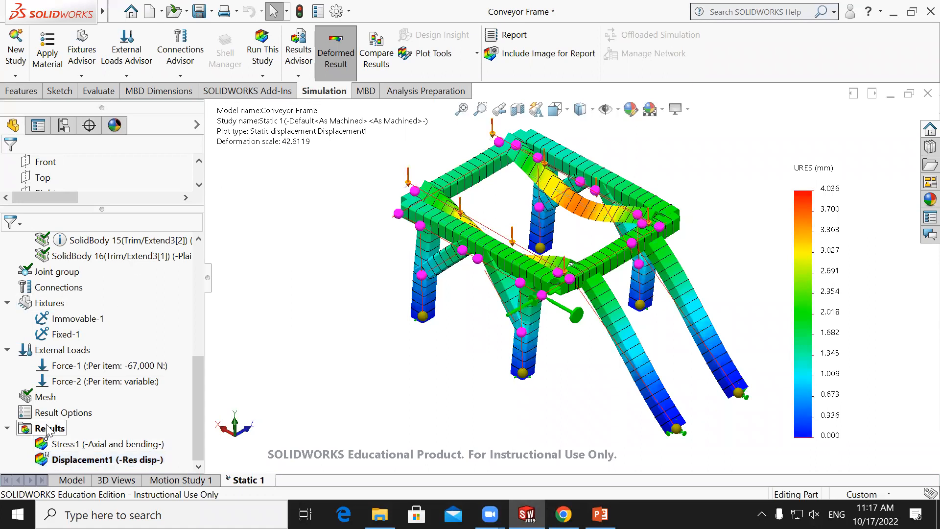
{"action": "right_click", "coordinate": [49, 428]}
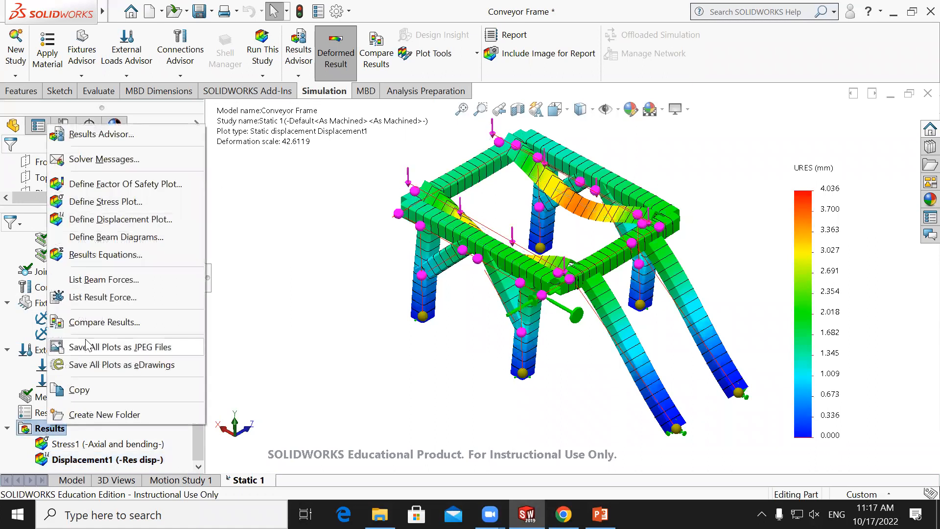
{"action": "left_click", "coordinate": [127, 205]}
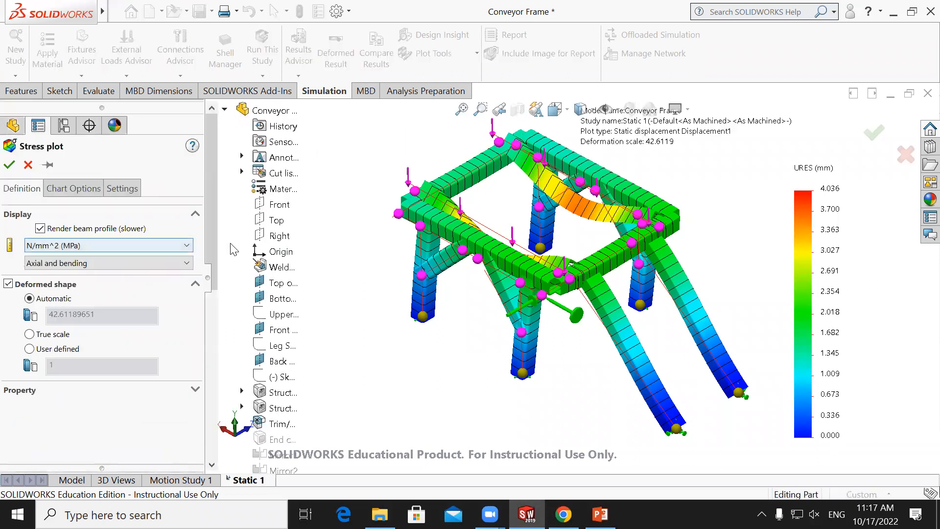
{"action": "left_click", "coordinate": [186, 263]}
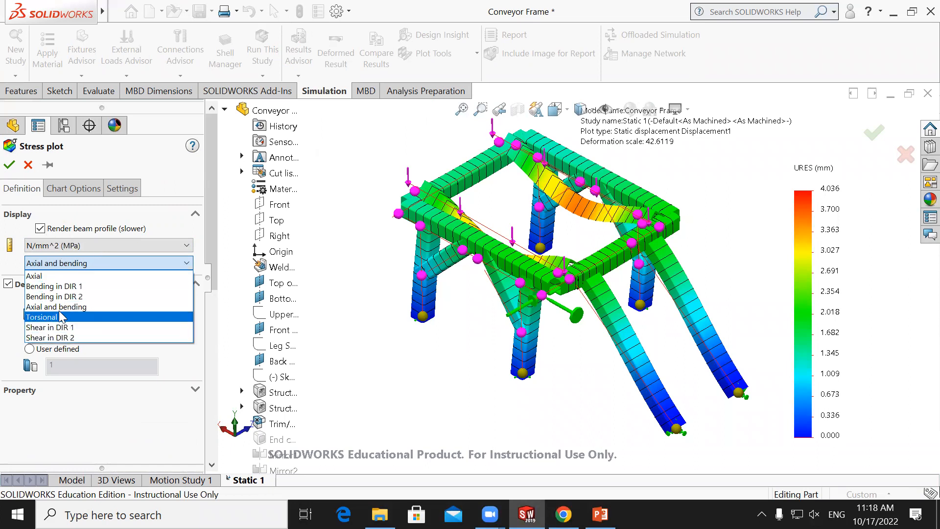
{"action": "left_click", "coordinate": [78, 328]}
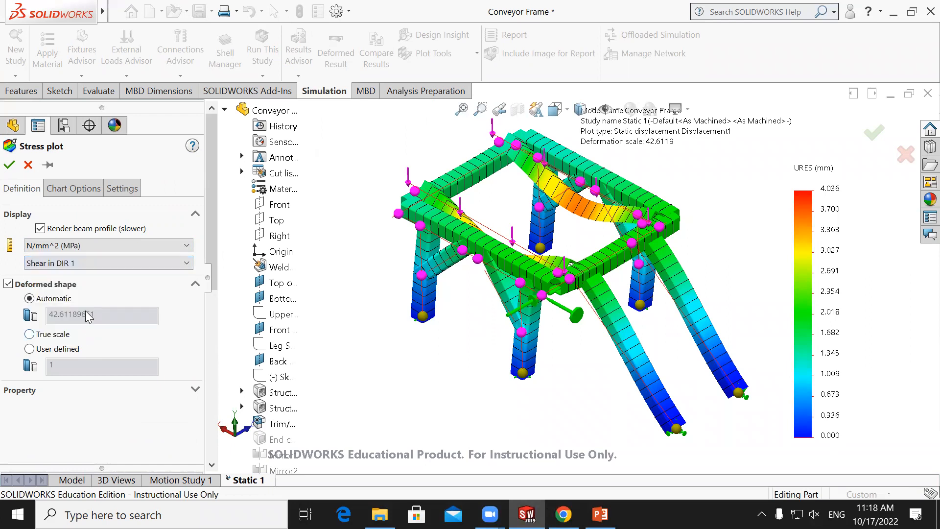
{"action": "left_click", "coordinate": [46, 337]}
{"action": "left_click", "coordinate": [72, 191]}
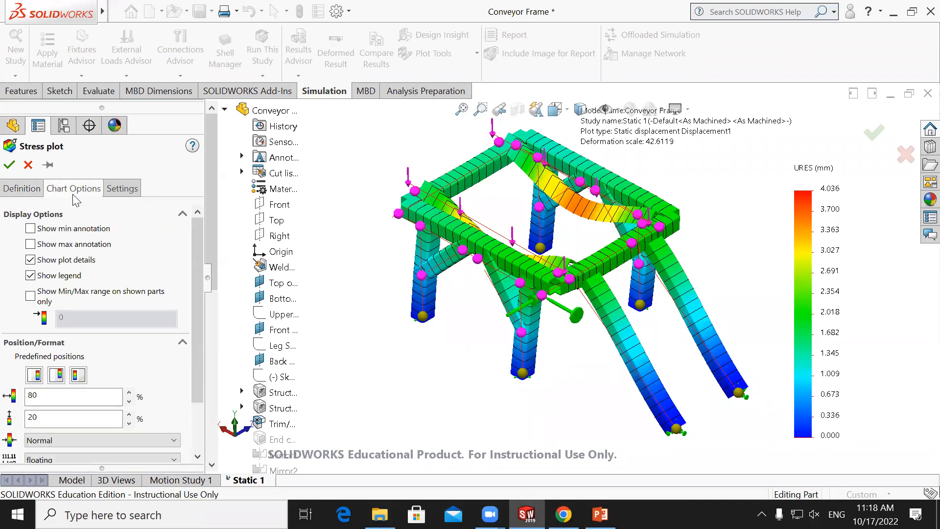
{"action": "left_click", "coordinate": [23, 189]}
{"action": "left_click", "coordinate": [12, 165]}
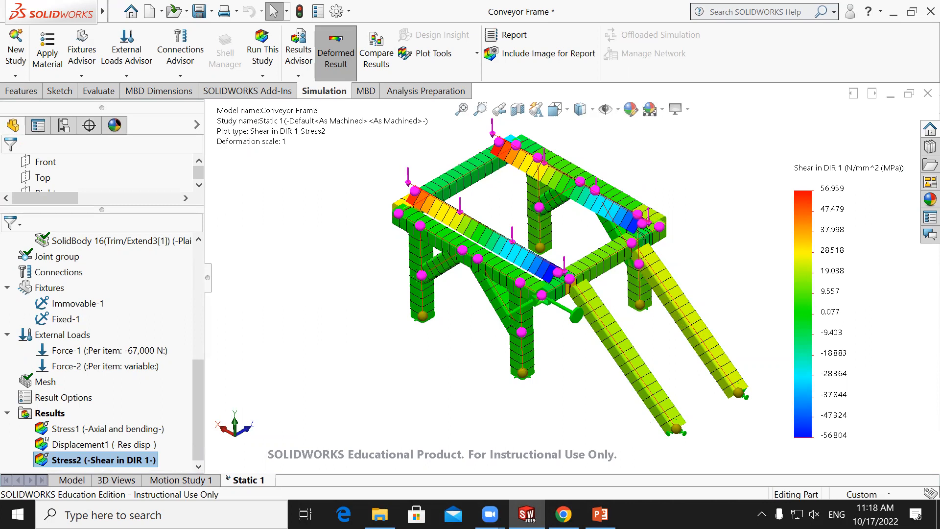
Define a beam diagram of Moment about Dir1 in N.m for only the two long slanted members
{"action": "right_click", "coordinate": [60, 412]}
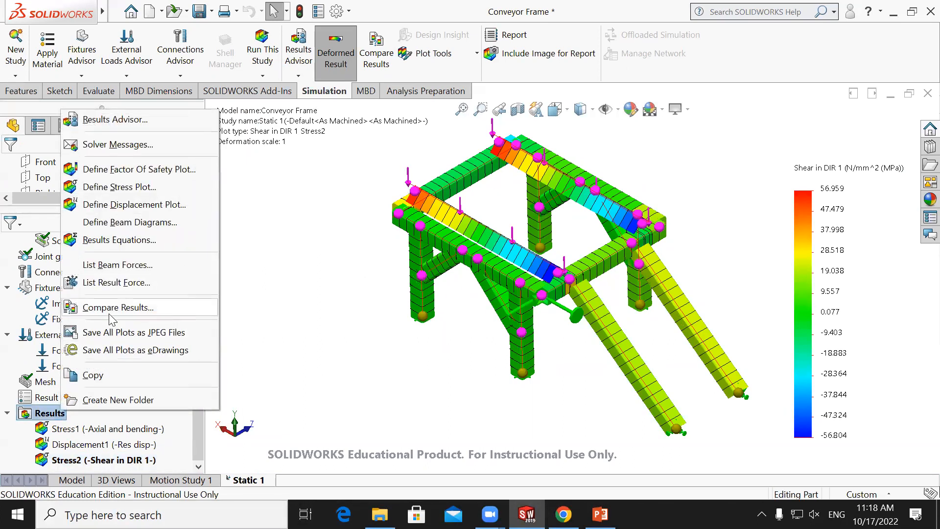
{"action": "left_click", "coordinate": [145, 226]}
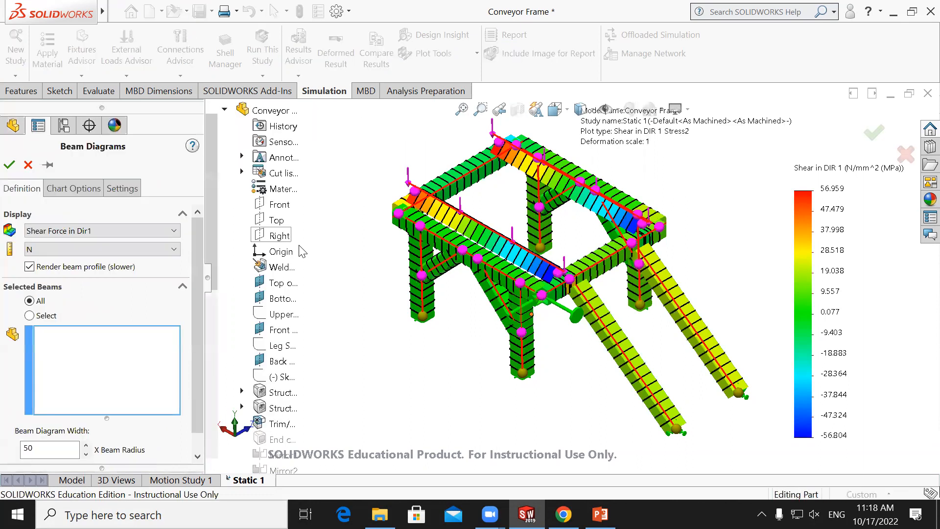
{"action": "left_click", "coordinate": [69, 230]}
{"action": "left_click", "coordinate": [74, 275]}
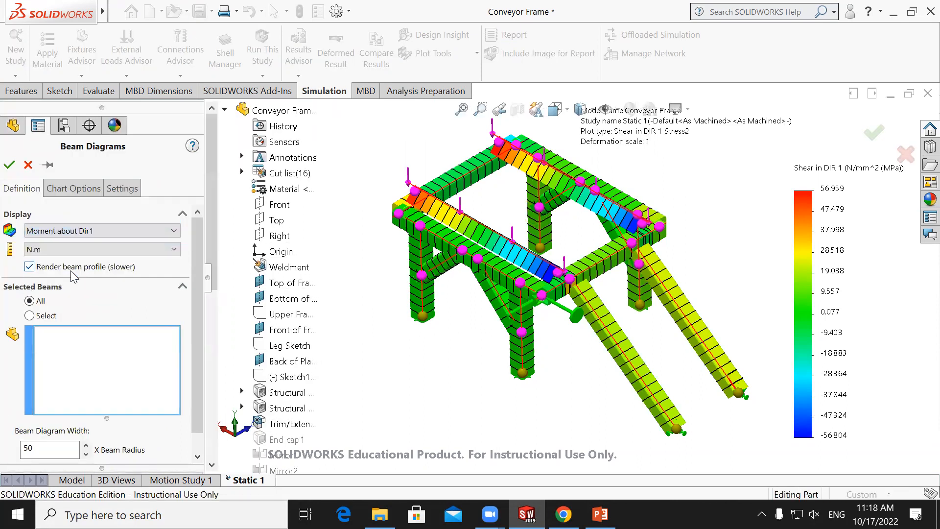
{"action": "left_click", "coordinate": [41, 317]}
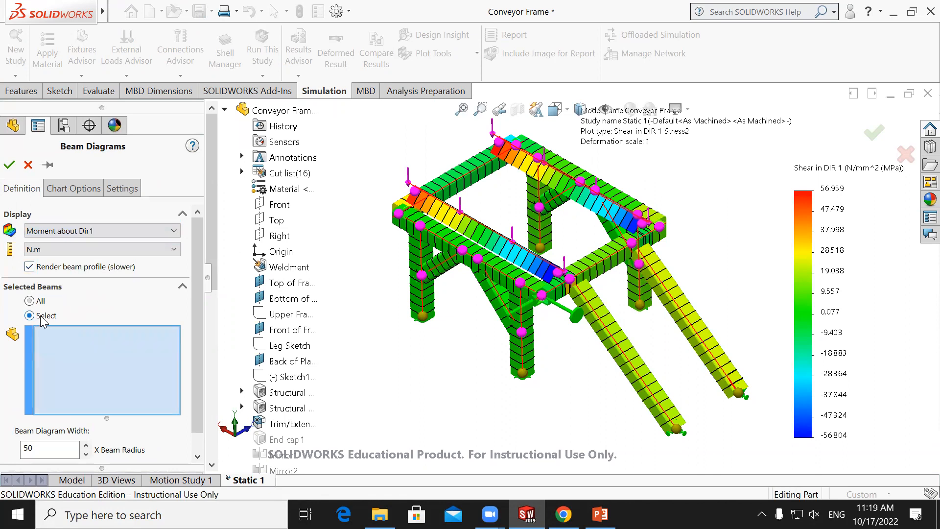
{"action": "left_click", "coordinate": [618, 349]}
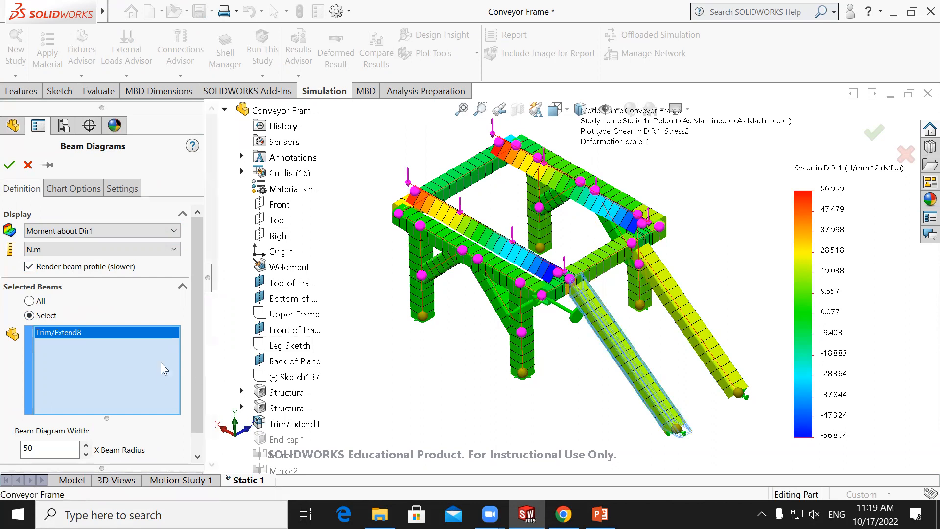
{"action": "left_click", "coordinate": [709, 343]}
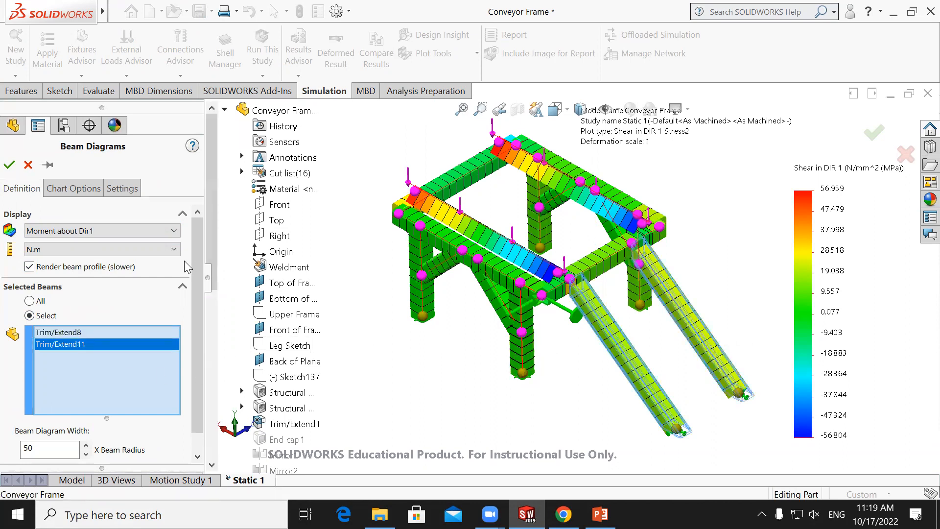
{"action": "left_click_drag", "start_coordinate": [197, 260], "coordinate": [197, 296]}
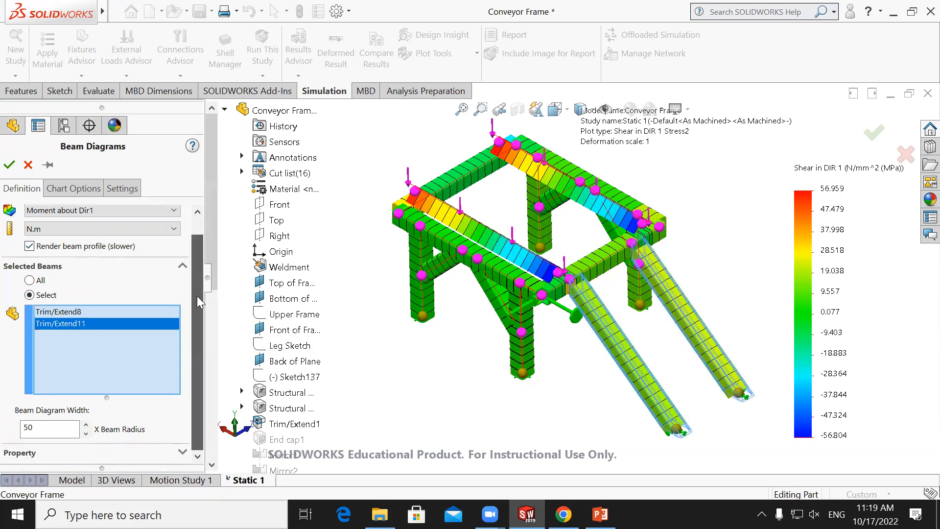
{"action": "left_click", "coordinate": [10, 164]}
{"action": "middle_click_drag", "start_coordinate": [602, 361], "coordinate": [268, 383]}
{"action": "middle_click_drag", "start_coordinate": [184, 406], "coordinate": [107, 360]}
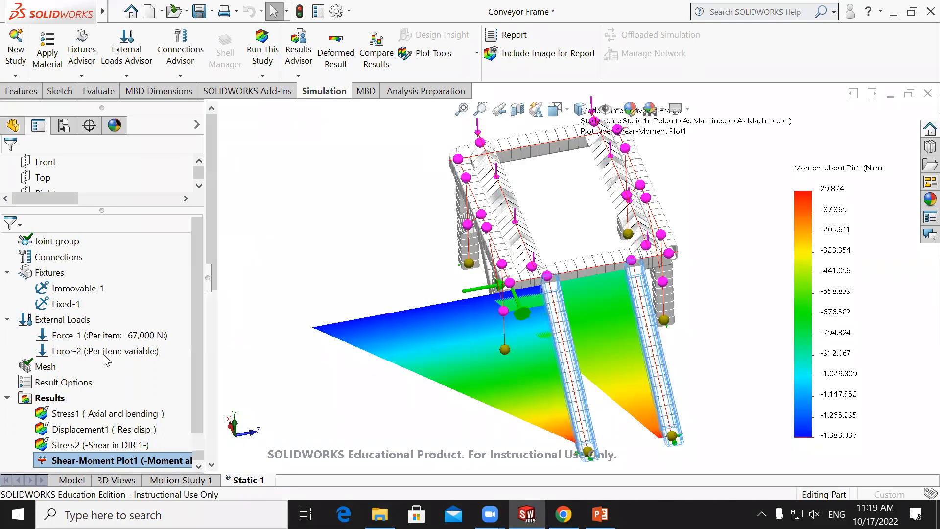
Remove Trim/Extend11 from the moment diagram's selected beams, keeping only Trim/Extend8, and accept the definition
{"action": "left_click", "coordinate": [79, 342]}
{"action": "key", "text": "Delete"}
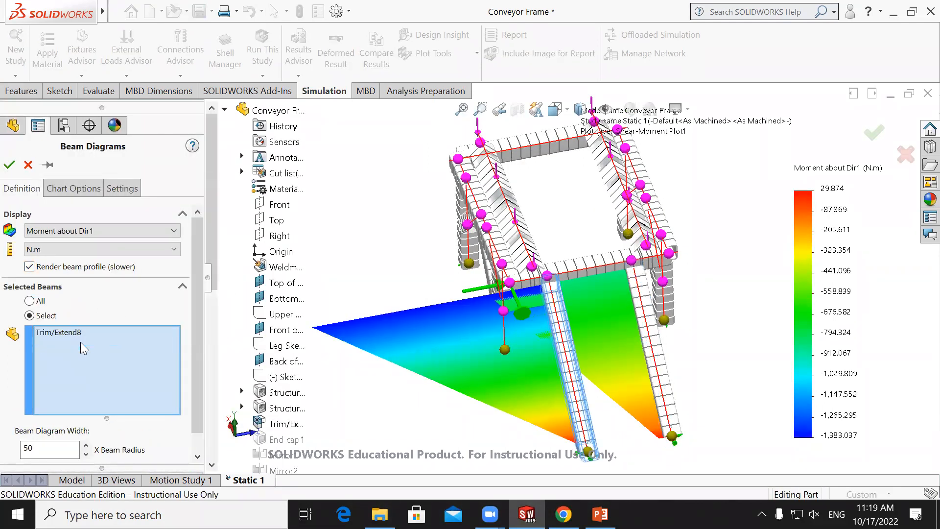
{"action": "left_click", "coordinate": [10, 164]}
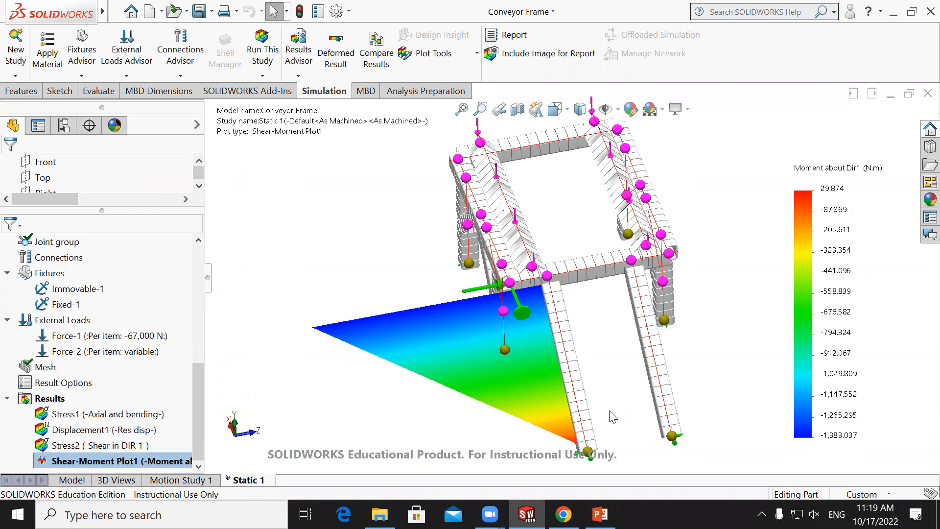
List the stresses of beams 1 to 16 in SI units, review the element values in the table, and close it
{"action": "right_click", "coordinate": [53, 401]}
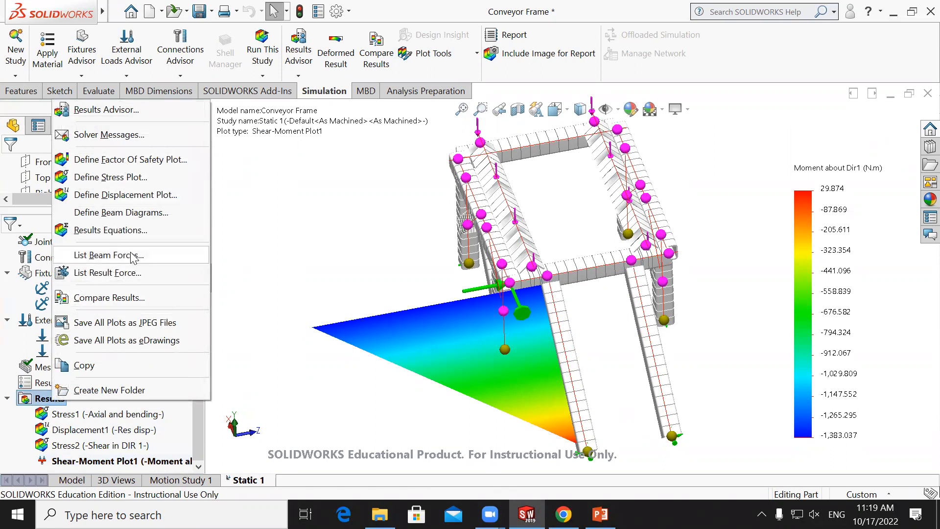
{"action": "left_click", "coordinate": [132, 255]}
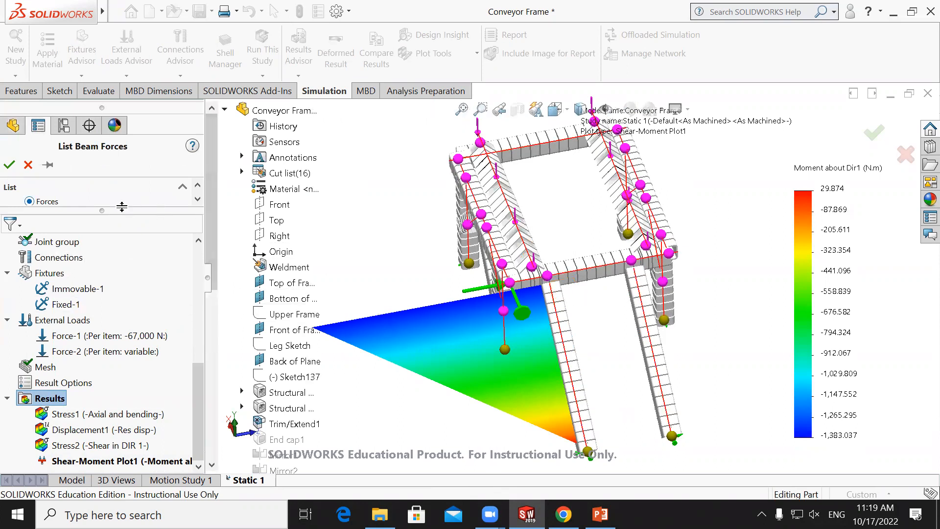
{"action": "left_click_drag", "start_coordinate": [120, 211], "coordinate": [122, 394]}
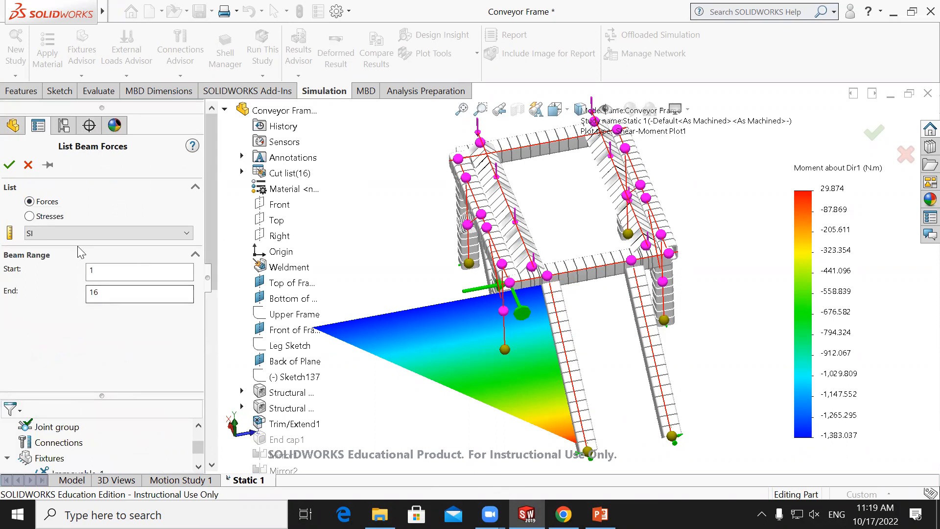
{"action": "left_click", "coordinate": [43, 216]}
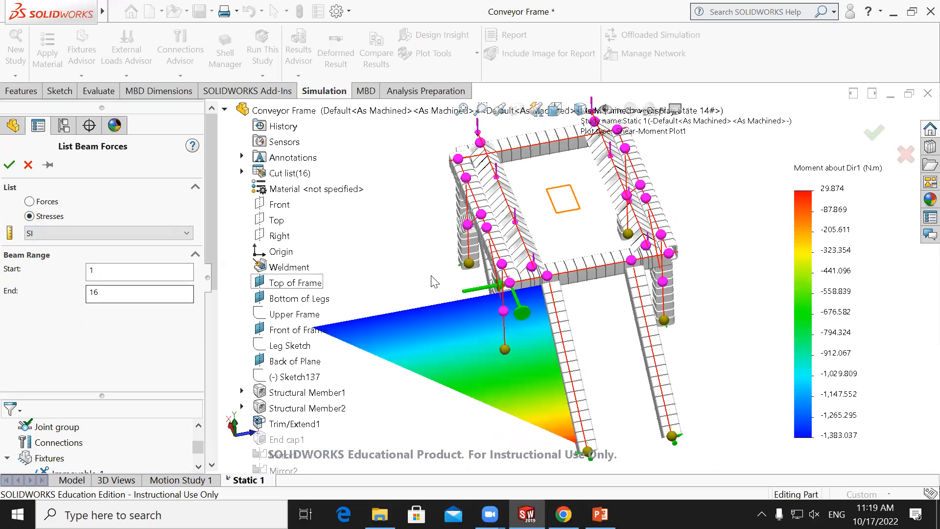
{"action": "left_click", "coordinate": [528, 249]}
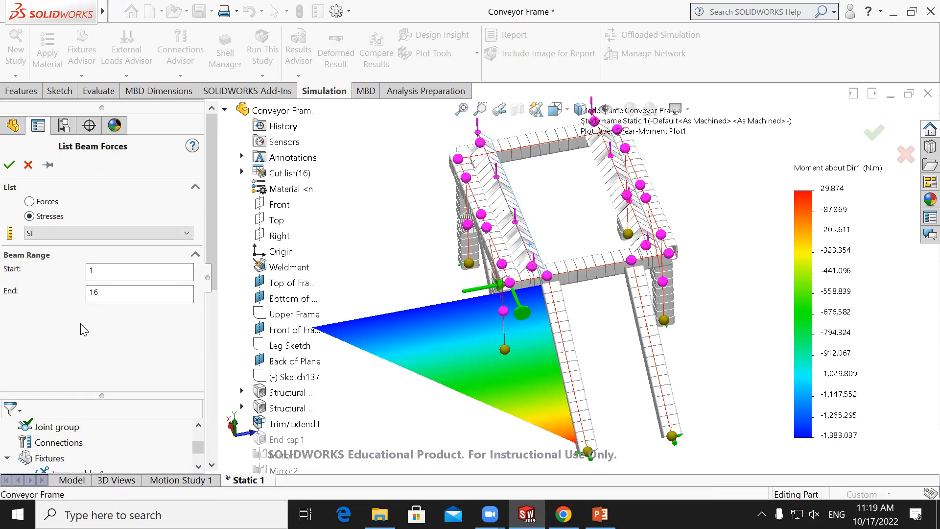
{"action": "left_click", "coordinate": [10, 164]}
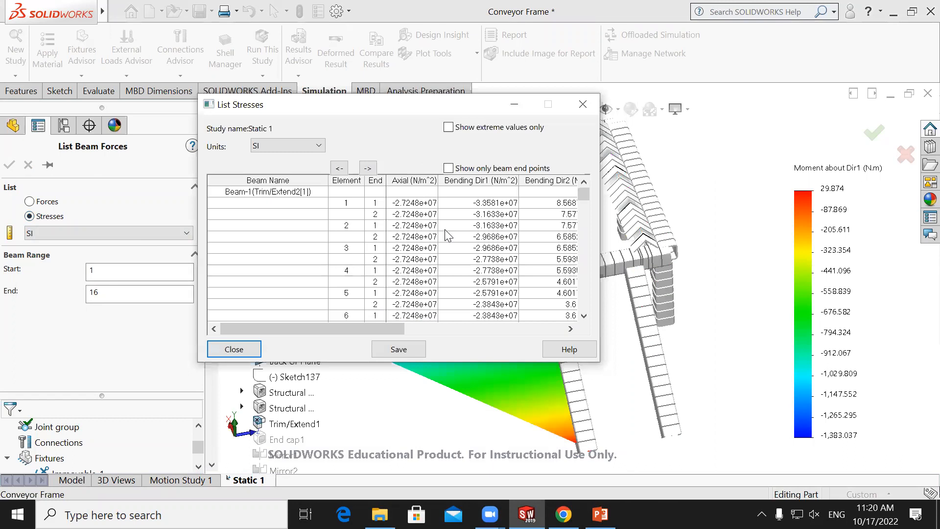
{"action": "scroll", "coordinate": [447, 235], "scroll_direction": "down", "scroll_amount": 13}
{"action": "scroll", "coordinate": [446, 237], "scroll_direction": "down", "scroll_amount": 20}
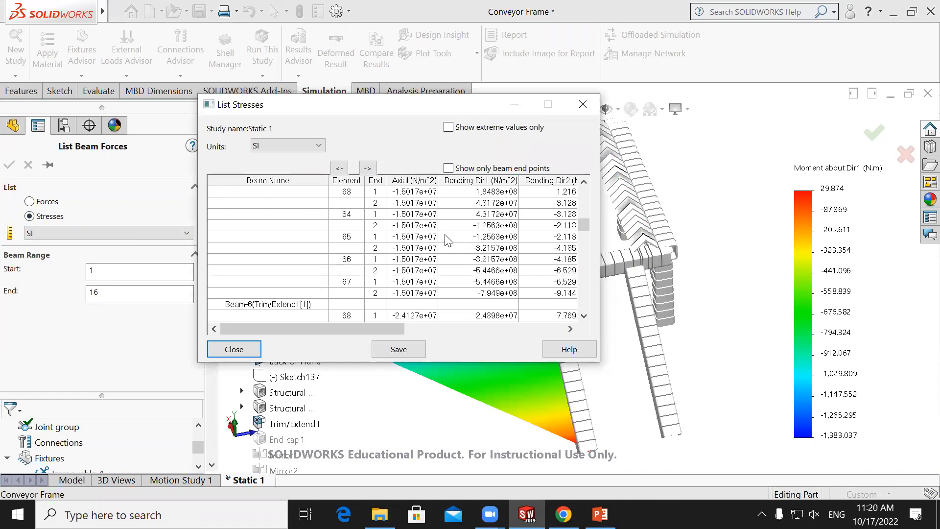
{"action": "scroll", "coordinate": [448, 239], "scroll_direction": "down", "scroll_amount": 6}
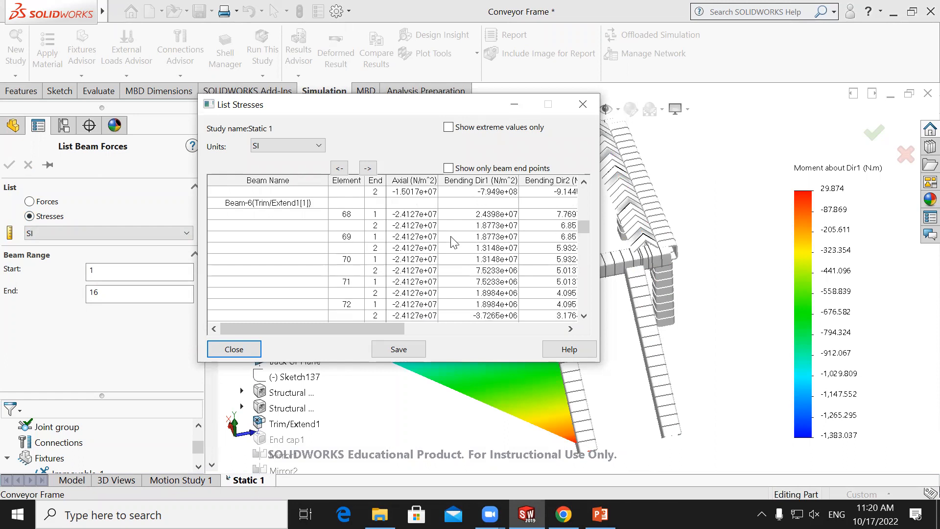
{"action": "left_click_drag", "start_coordinate": [584, 222], "coordinate": [583, 181]}
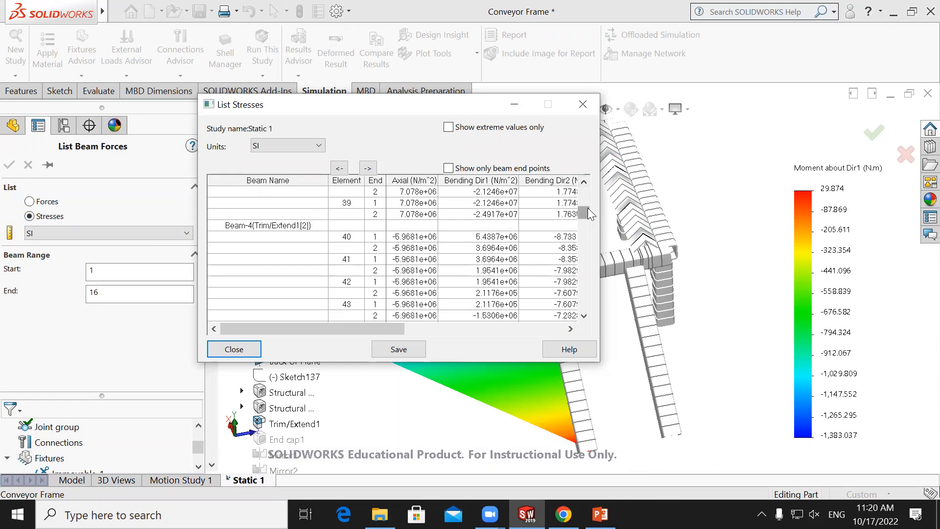
{"action": "left_click_drag", "start_coordinate": [582, 214], "coordinate": [585, 190]}
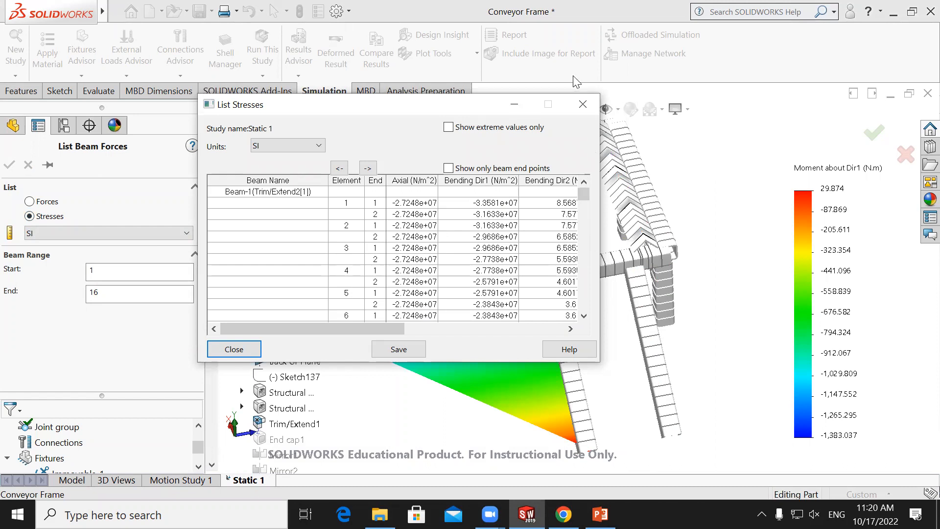
{"action": "left_click", "coordinate": [234, 349]}
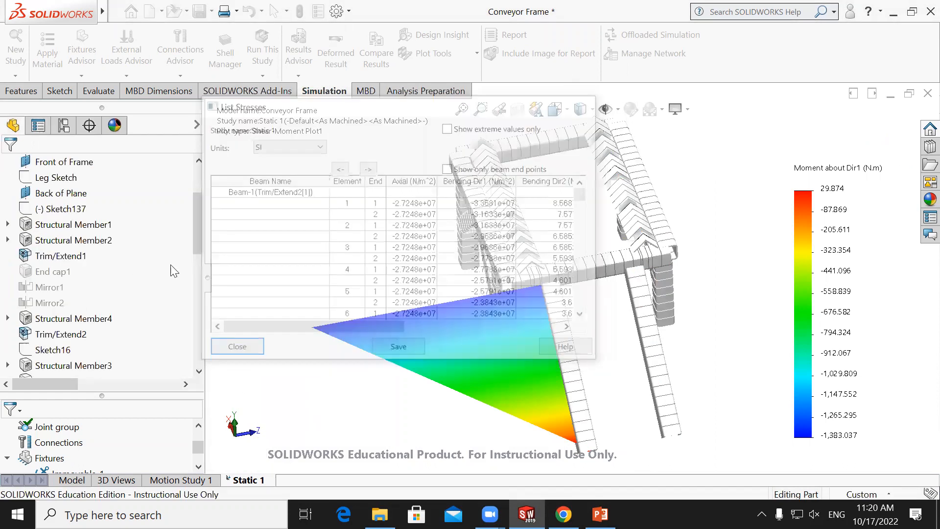
Enlarge the simulation study tree's area and bring its Results plots into view
{"action": "left_click_drag", "start_coordinate": [198, 279], "coordinate": [196, 241]}
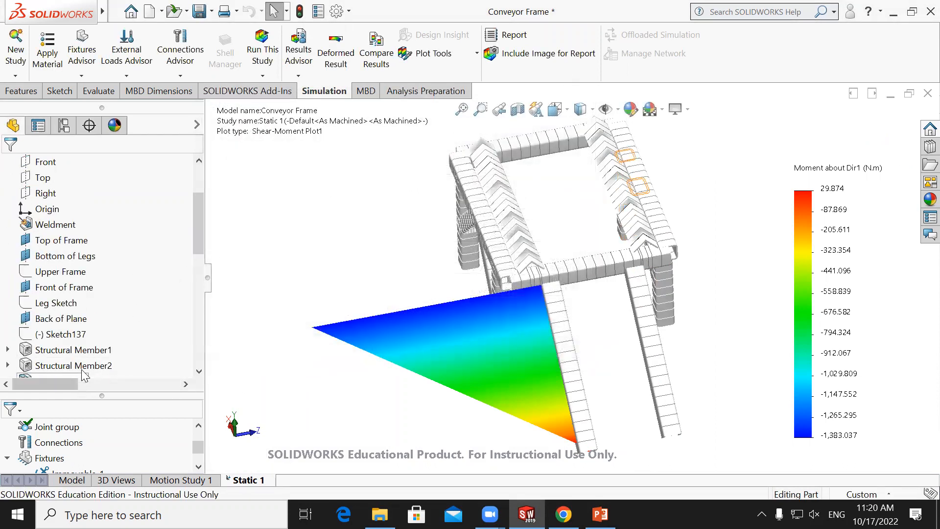
{"action": "left_click_drag", "start_coordinate": [156, 391], "coordinate": [156, 255]}
{"action": "scroll", "coordinate": [150, 382], "scroll_direction": "down", "scroll_amount": 1}
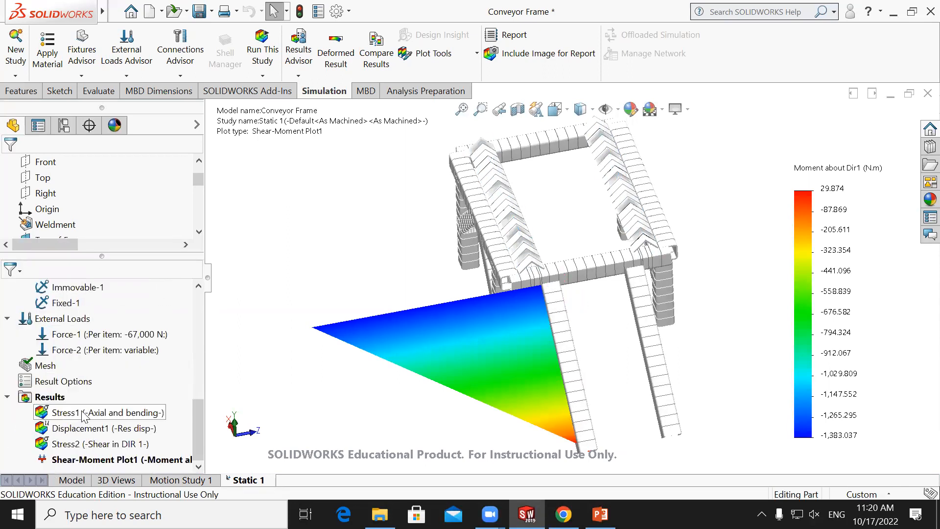
Probe Shear-Moment Plot1 on the upper frame's front cross member, Structural Member1[3], and update the results to list its node moments
{"action": "right_click", "coordinate": [107, 457]}
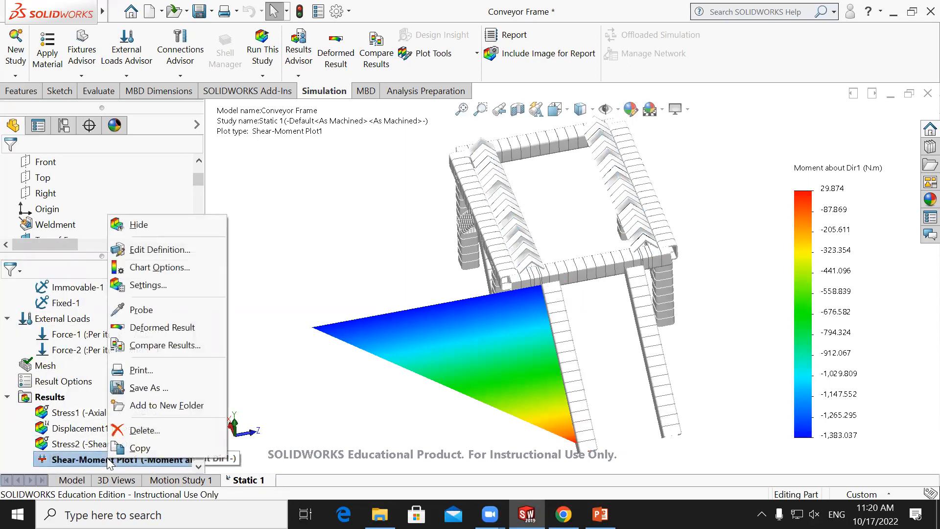
{"action": "left_click", "coordinate": [152, 315]}
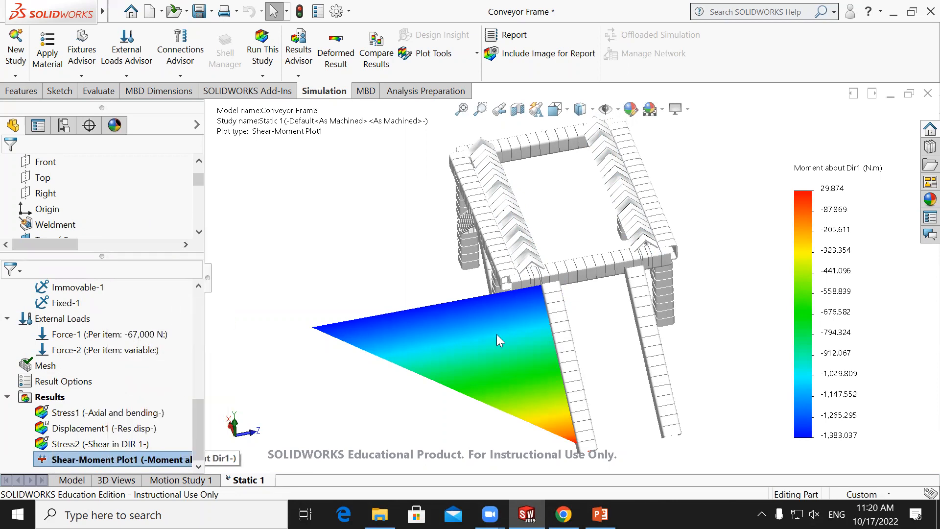
{"action": "left_click", "coordinate": [538, 276]}
{"action": "left_click", "coordinate": [534, 280]}
{"action": "left_click", "coordinate": [535, 280]}
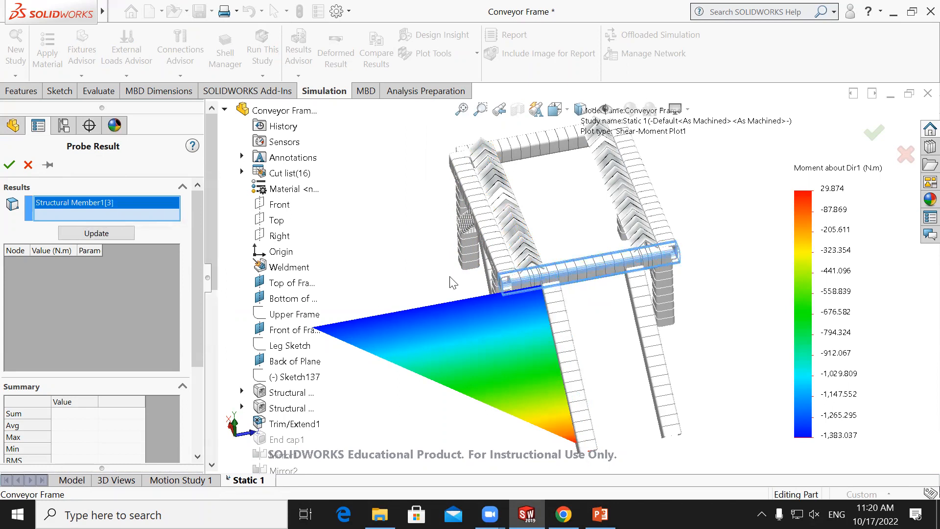
{"action": "scroll", "coordinate": [166, 316], "scroll_direction": "down", "scroll_amount": 3}
{"action": "scroll", "coordinate": [166, 321], "scroll_direction": "up", "scroll_amount": 3}
{"action": "left_click", "coordinate": [98, 233]}
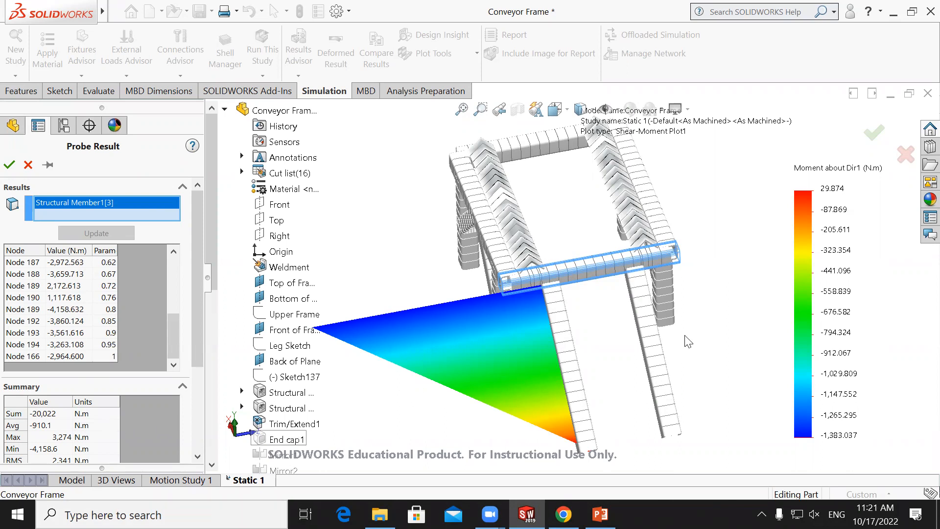
Examine the moment diagram with the probed cross member highlighted, and accept the probe results
{"action": "scroll", "coordinate": [695, 327], "scroll_direction": "down", "scroll_amount": 3}
{"action": "scroll", "coordinate": [694, 344], "scroll_direction": "up", "scroll_amount": 4}
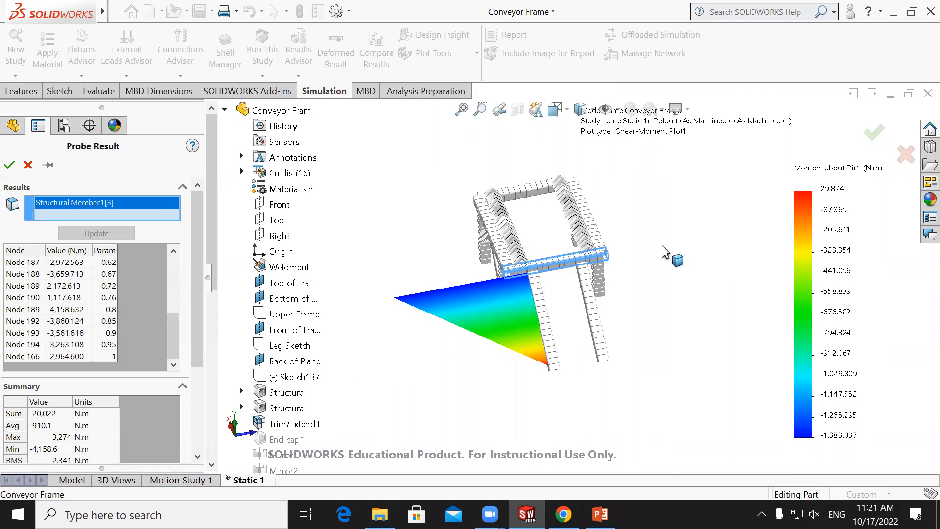
{"action": "scroll", "coordinate": [500, 274], "scroll_direction": "up", "scroll_amount": 3}
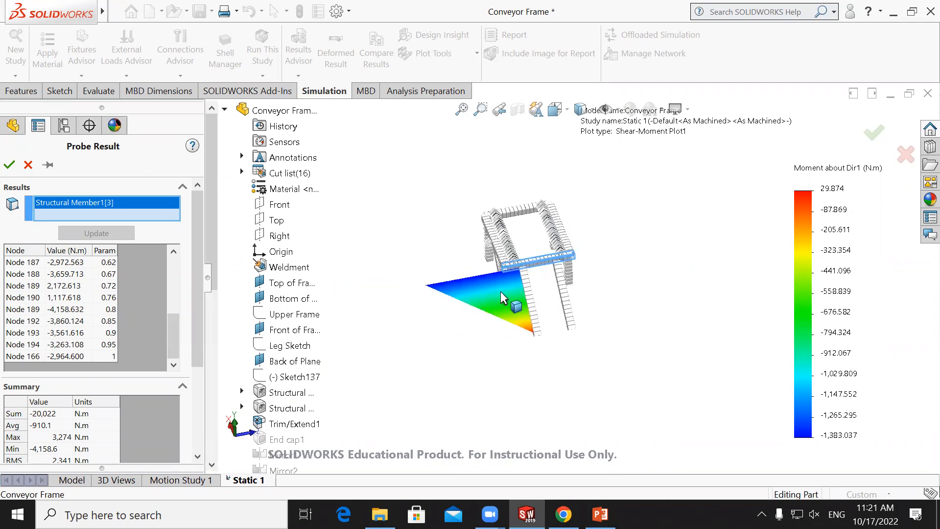
{"action": "scroll", "coordinate": [702, 277], "scroll_direction": "down", "scroll_amount": 4}
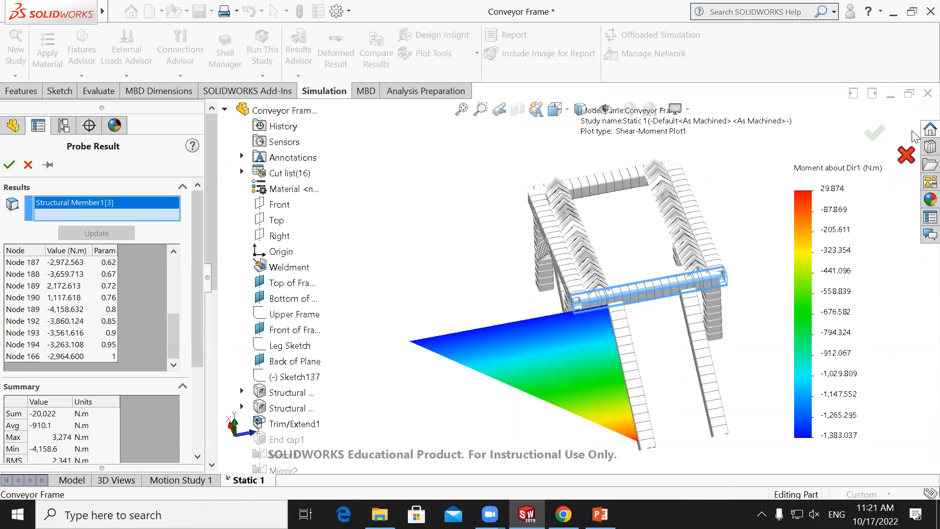
{"action": "left_click", "coordinate": [880, 136]}
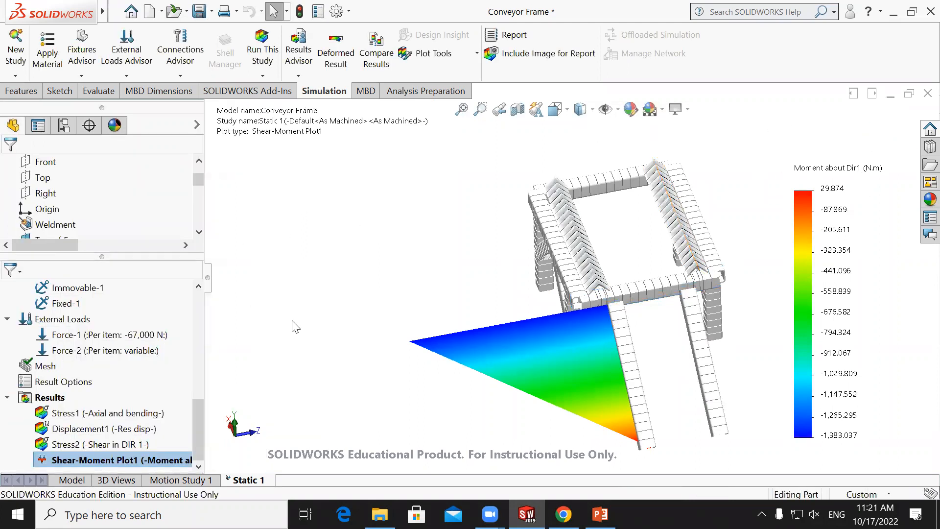
{"action": "scroll", "coordinate": [432, 346], "scroll_direction": "down", "scroll_amount": 2}
{"action": "scroll", "coordinate": [432, 342], "scroll_direction": "down", "scroll_amount": 1}
{"action": "scroll", "coordinate": [686, 278], "scroll_direction": "up", "scroll_amount": 6}
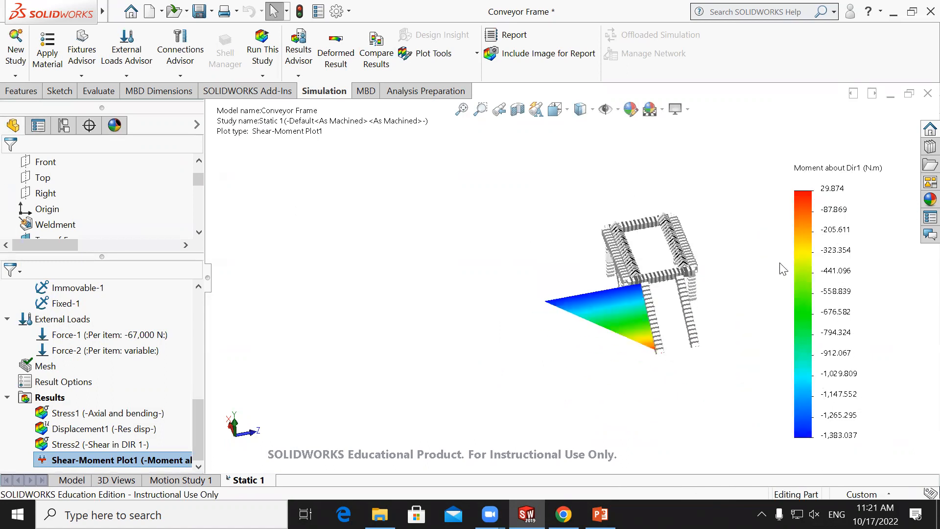
{"action": "scroll", "coordinate": [779, 264], "scroll_direction": "down", "scroll_amount": 3}
{"action": "scroll", "coordinate": [775, 274], "scroll_direction": "down", "scroll_amount": 1}
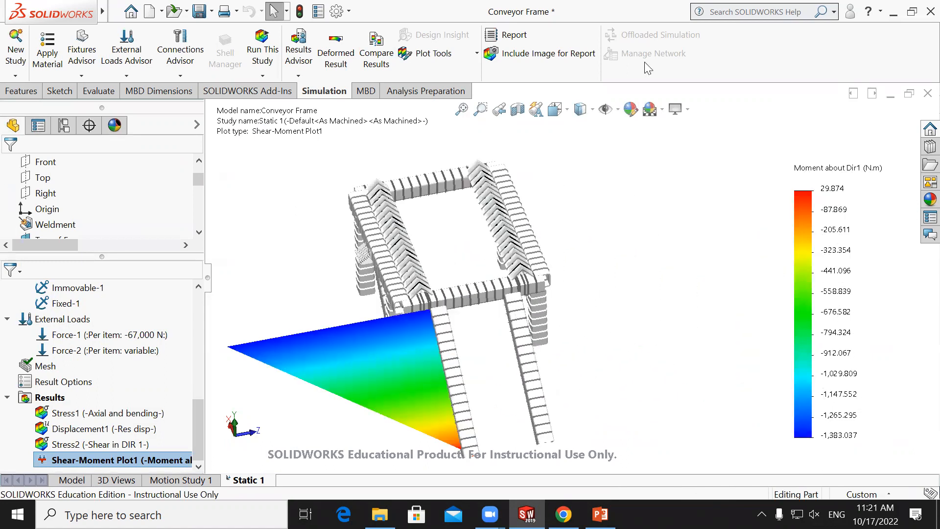